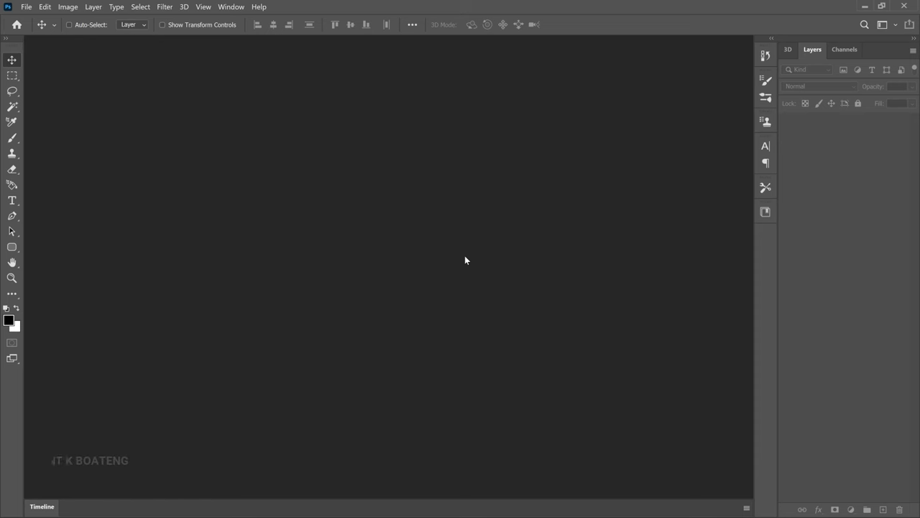
Create a new portrait document from the A5 print preset, 148 x 210 mm at 300 ppi in RGB
key(ctrl+n)
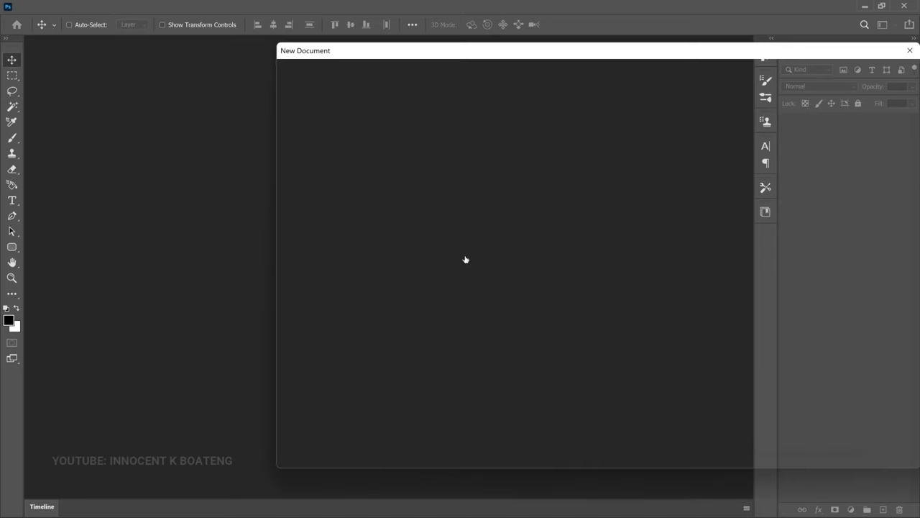
drag(582, 54, 422, 69)
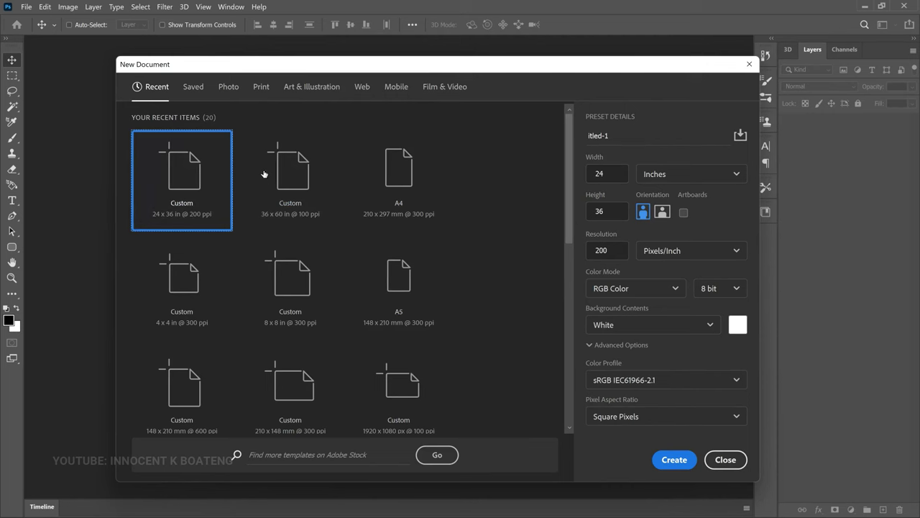
click(261, 86)
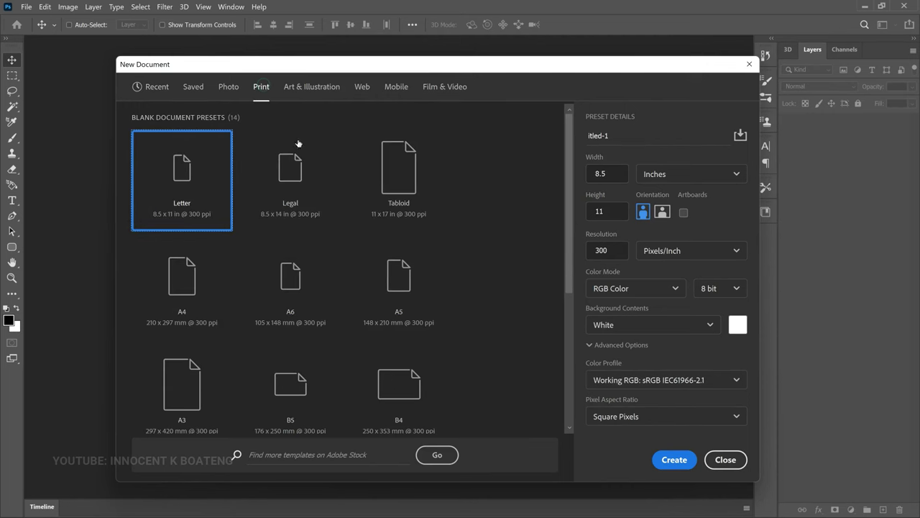
click(404, 292)
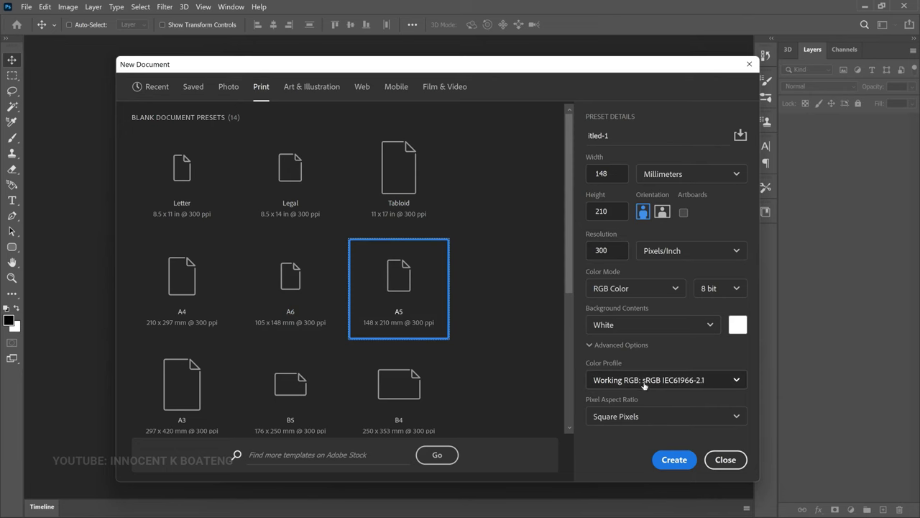
click(672, 461)
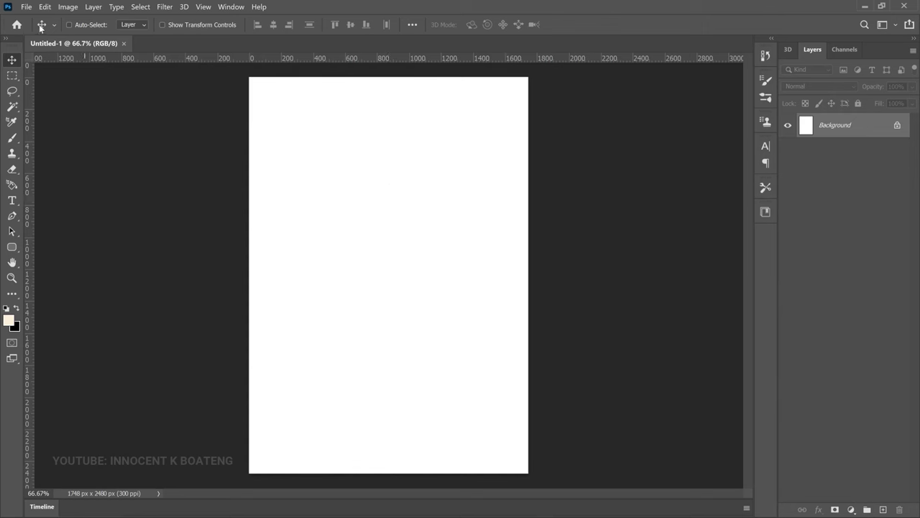
Place the baby photo AD6B2588-Edit from the Naming ceremony resources folder as an embedded image
click(26, 7)
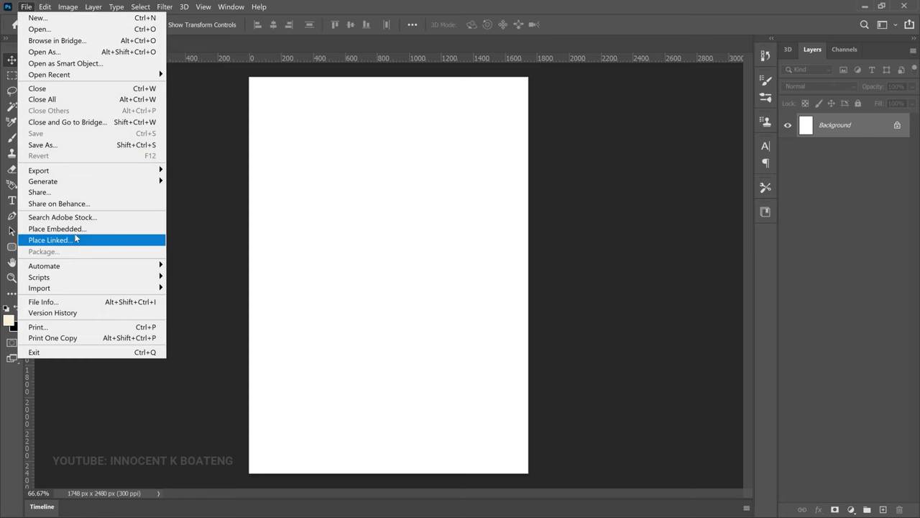
click(74, 230)
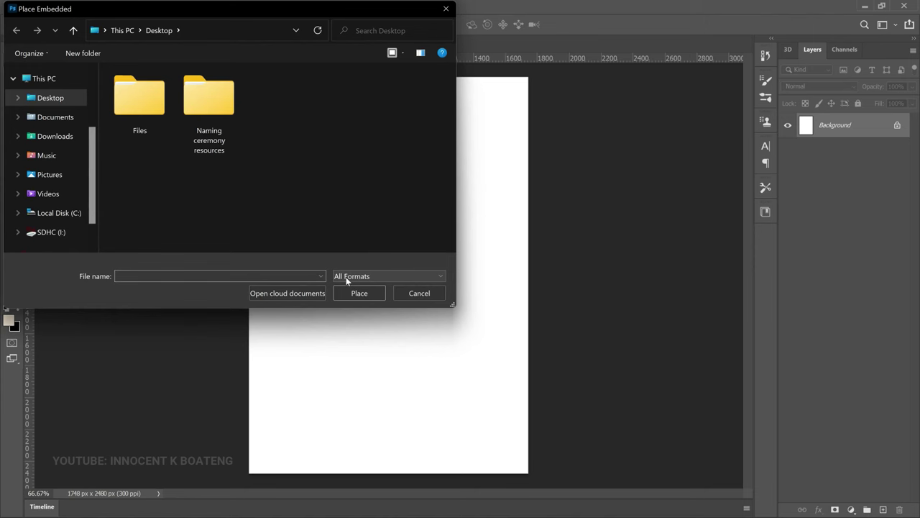
double_click(214, 115)
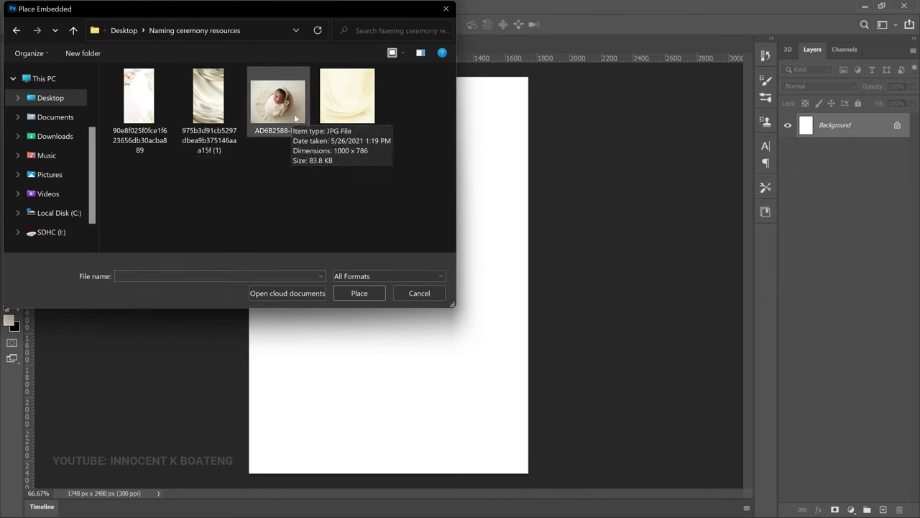
drag(337, 119, 256, 140)
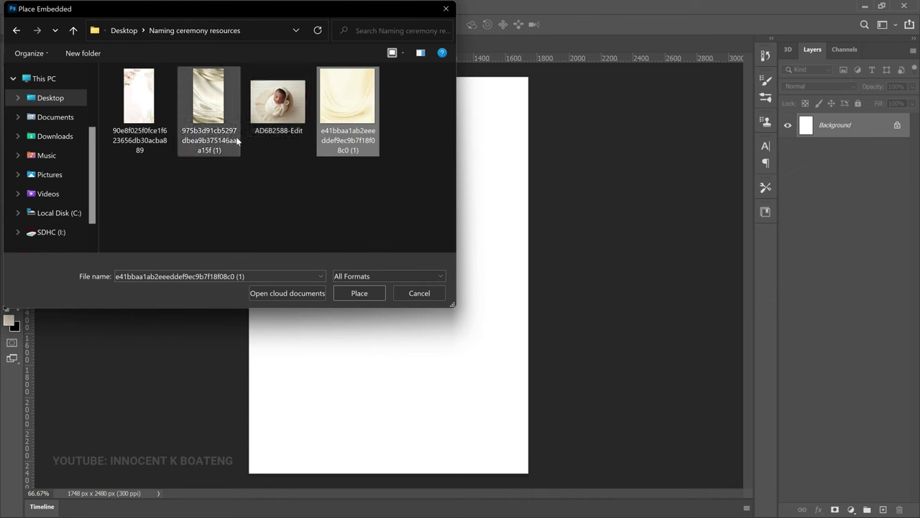
click(275, 104)
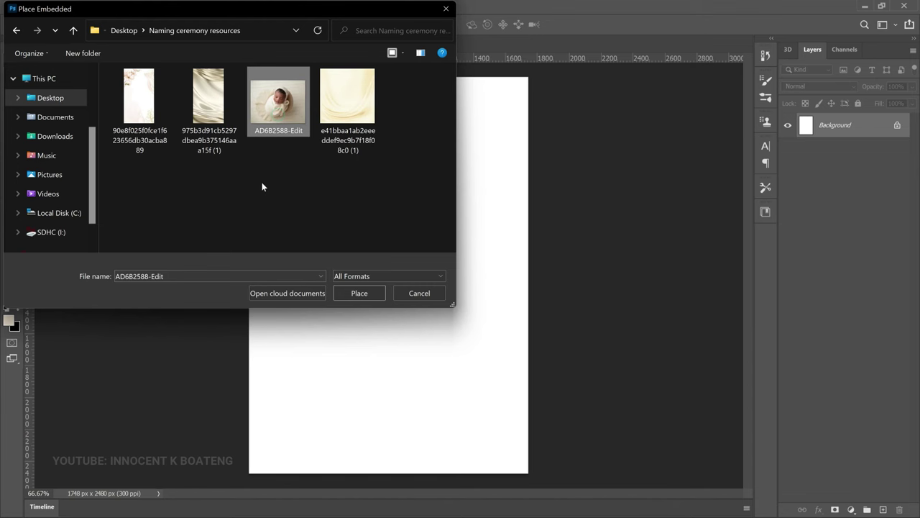
click(354, 294)
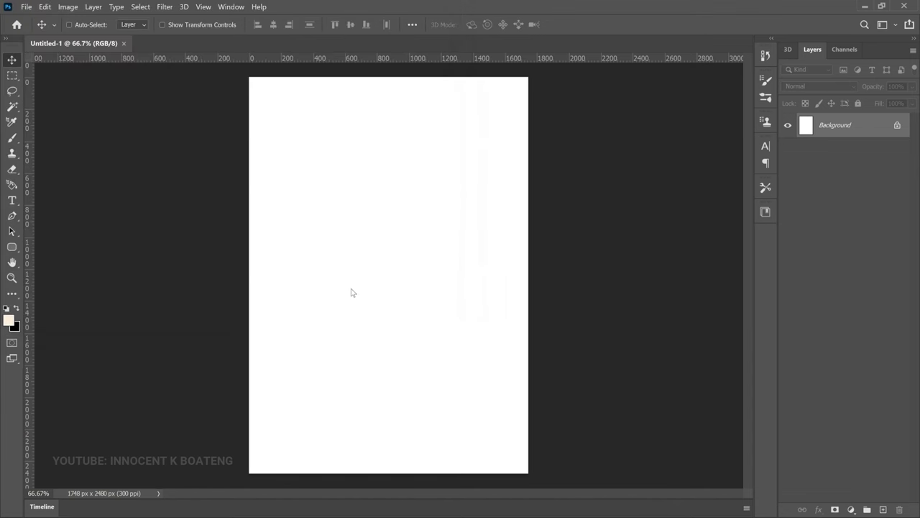
Move the placed baby photo to the upper part of the page and enlarge it to nearly the full page width
drag(380, 246, 381, 145)
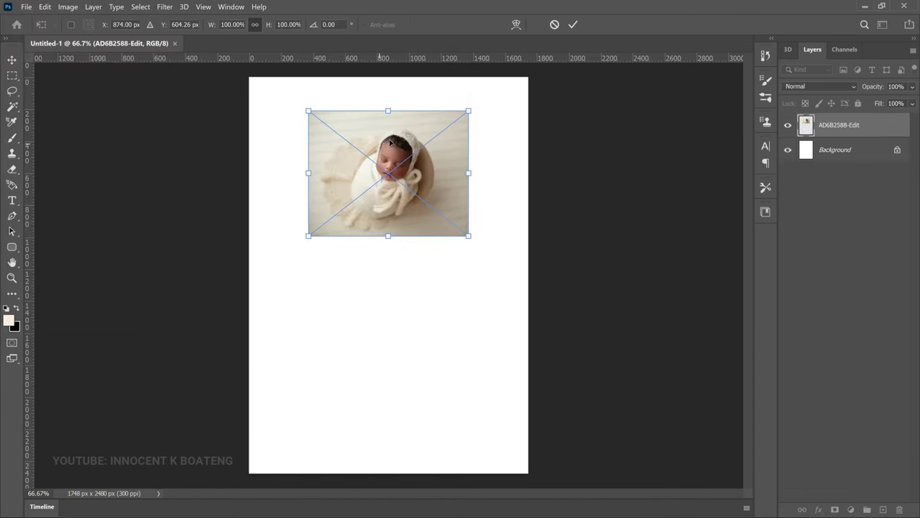
drag(469, 110, 503, 83)
drag(272, 271, 269, 274)
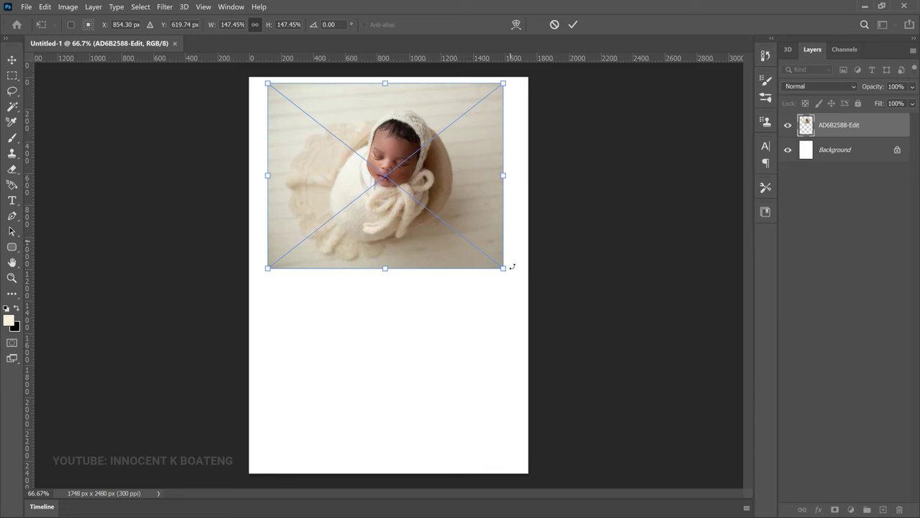
drag(504, 268, 511, 273)
key(Return)
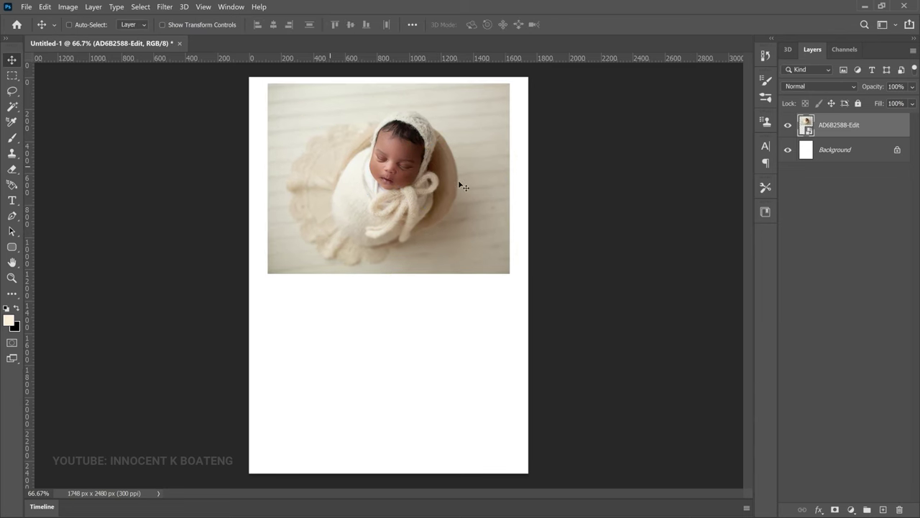
Add a Solid Color fill layer directly above the Background layer, beneath the baby photo
click(829, 154)
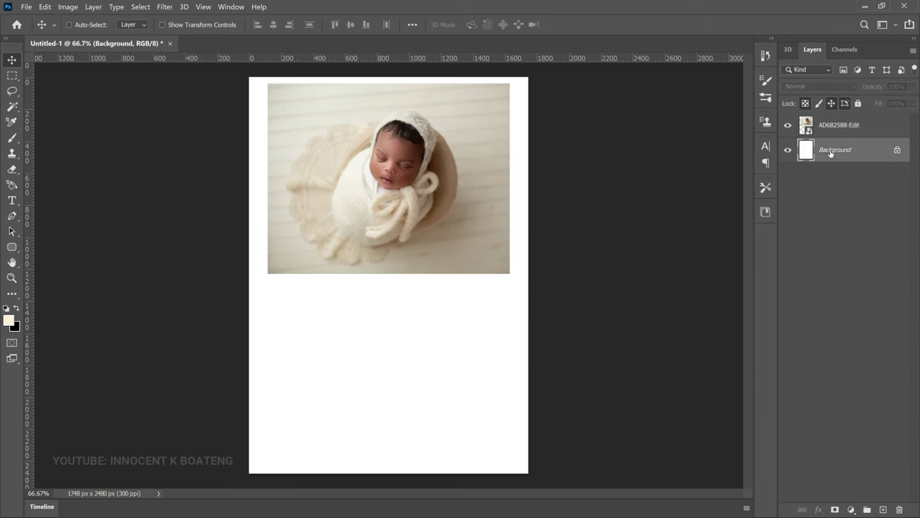
click(853, 509)
click(856, 297)
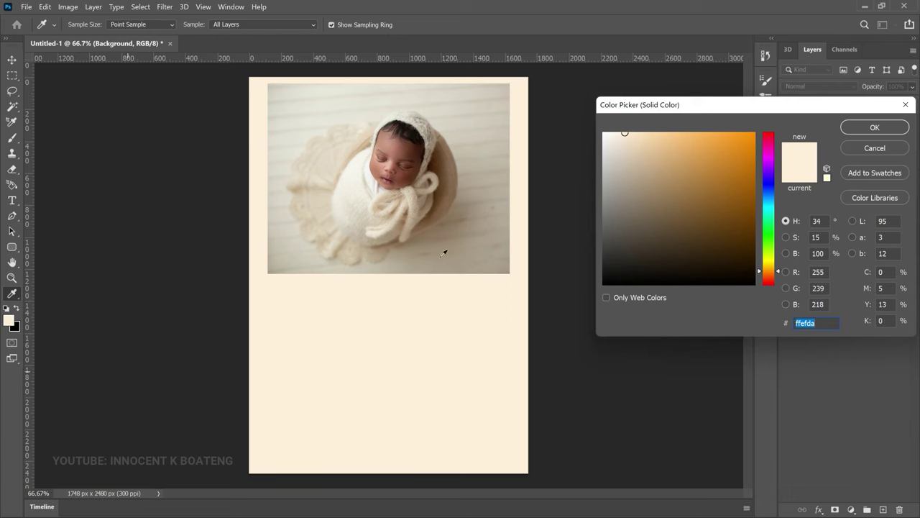
Try beige tones sampled from the photo's backdrop and blanket as the fill colour
click(486, 168)
click(456, 205)
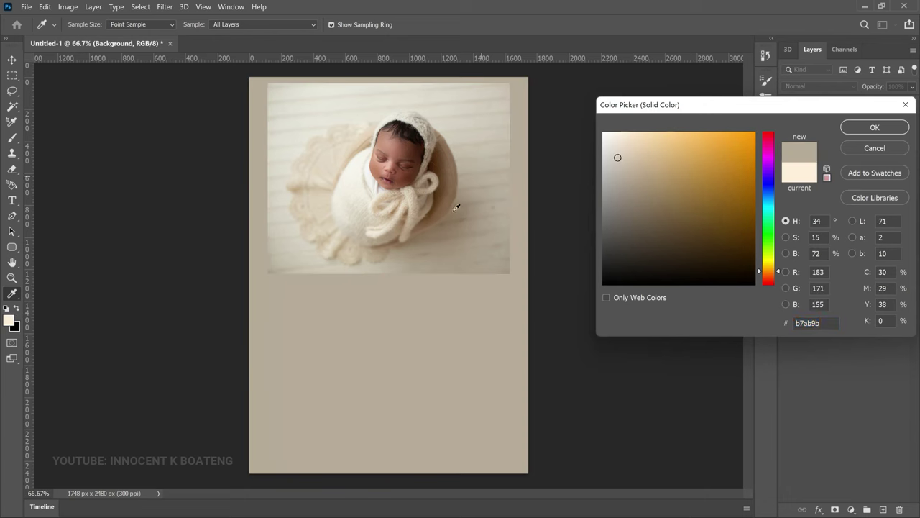
click(292, 175)
click(284, 158)
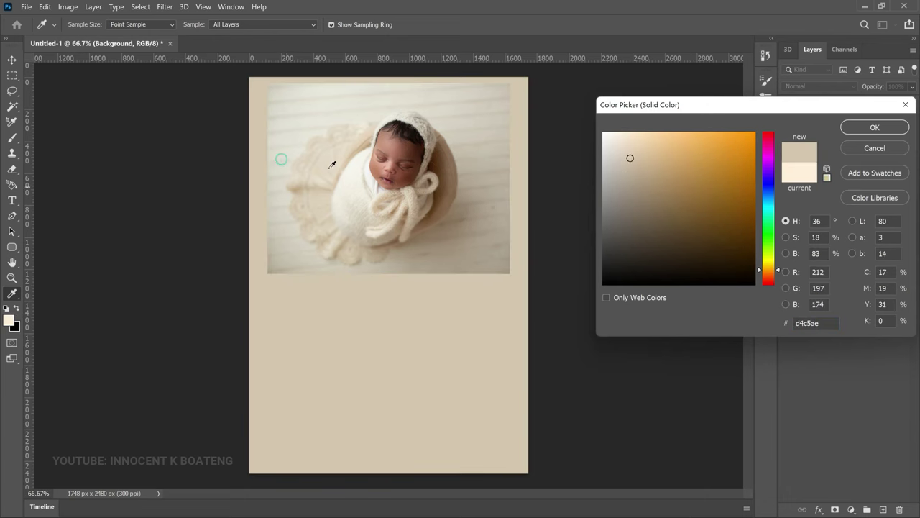
click(350, 200)
Set the solid fill to the foreground cream colour ffefda and apply it
click(12, 326)
click(9, 317)
click(9, 317)
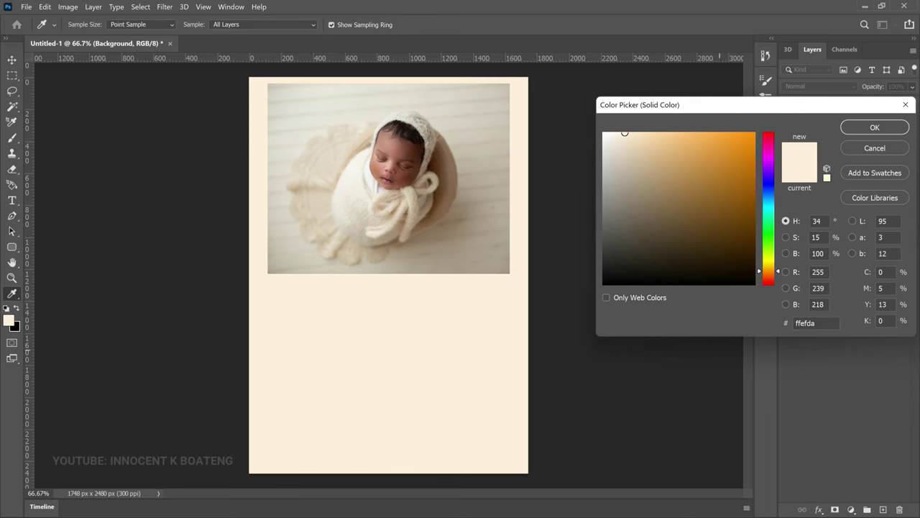
drag(811, 323, 795, 323)
click(867, 128)
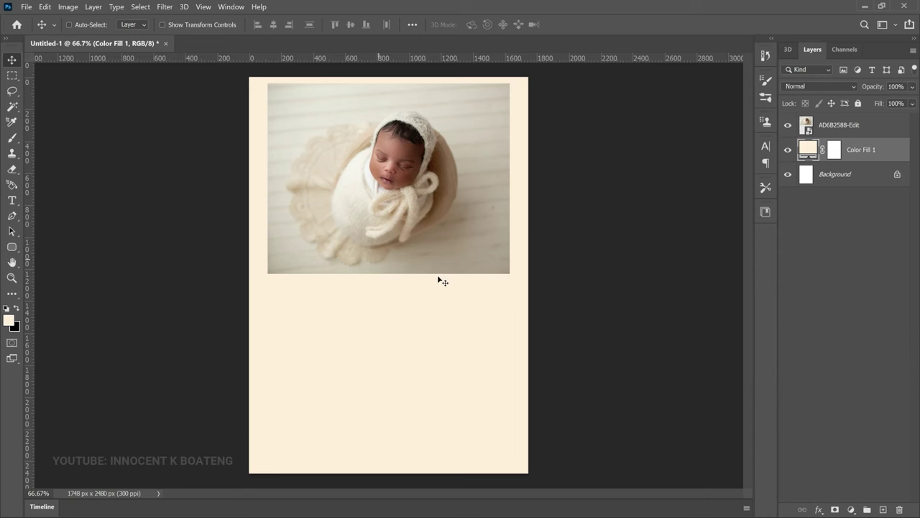
Rasterize the AD6B2588-Edit photo layer
click(828, 126)
right_click(828, 126)
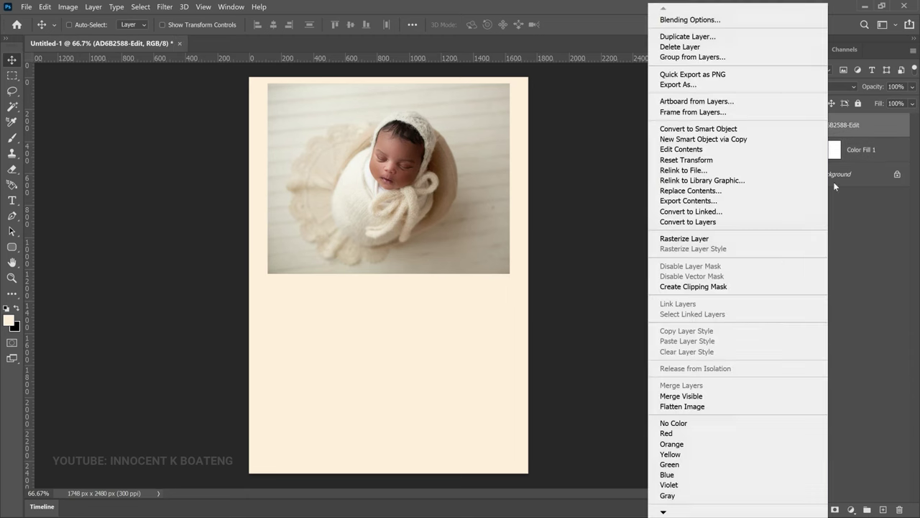
click(716, 239)
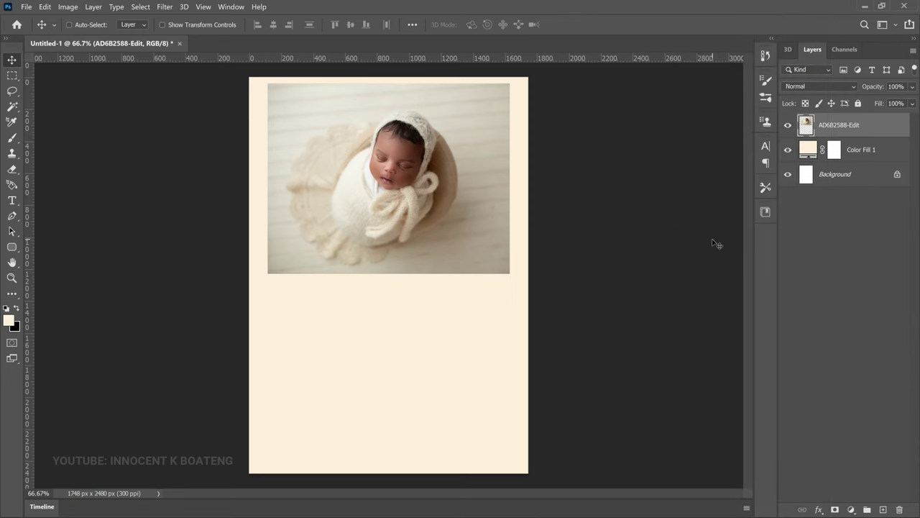
Brighten the baby photo slightly with Levels, setting the white input level to 252
key(ctrl+l)
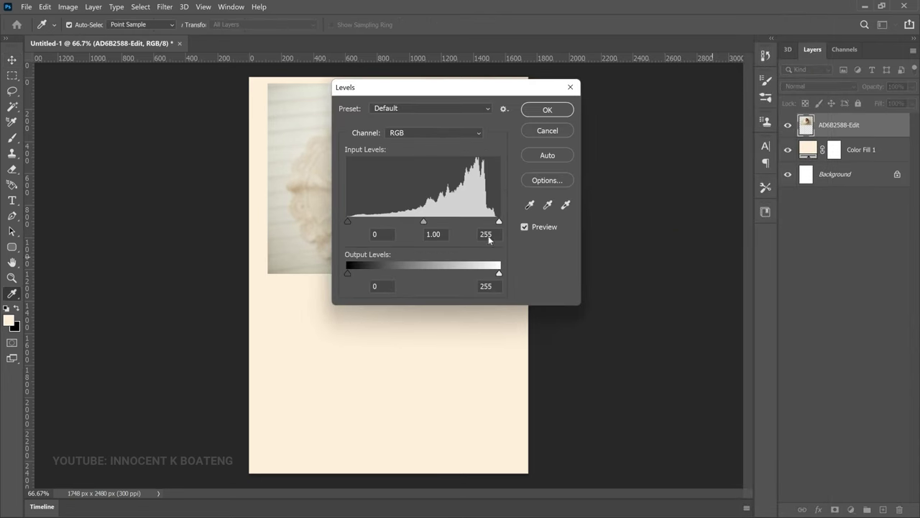
drag(404, 92, 541, 92)
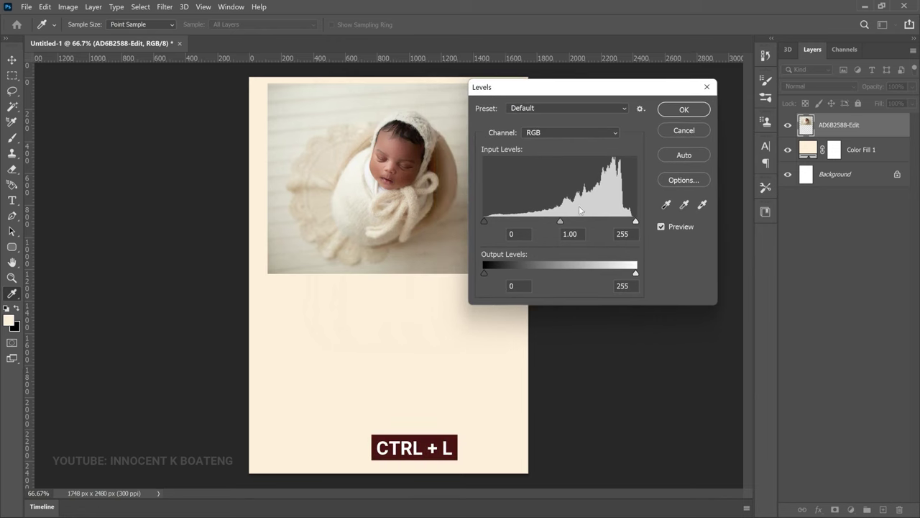
drag(636, 222, 636, 223)
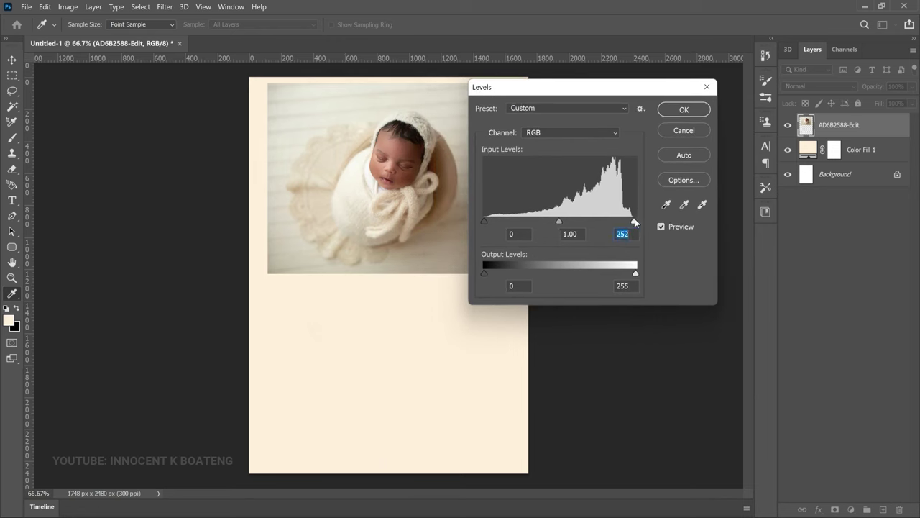
click(683, 110)
key(v)
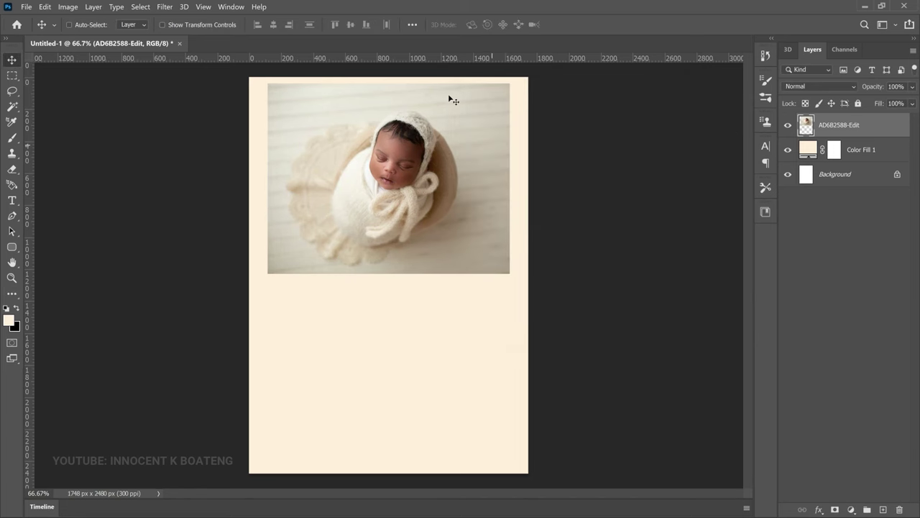
Add a layer mask to the photo layer and reduce the soft brush to 1100 px
click(835, 510)
key(b)
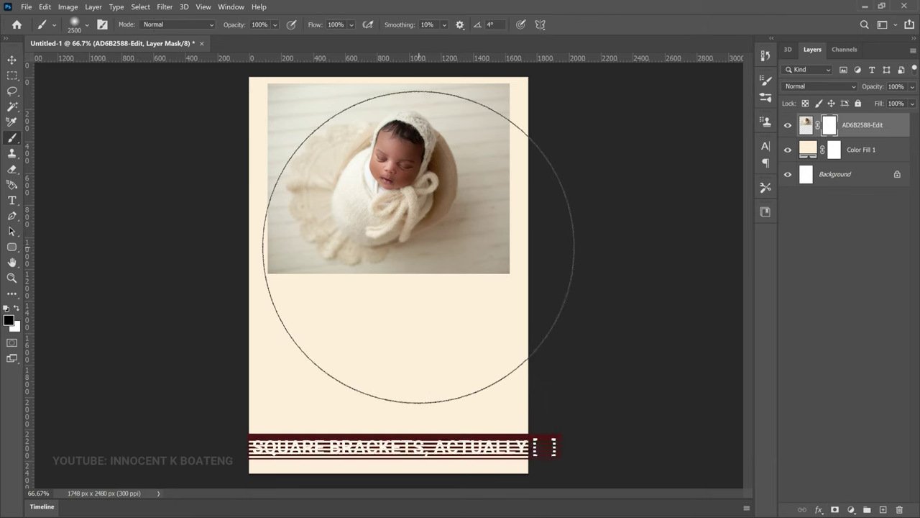
key(bracketleft)
key(bracketleft)
key(bracketleft)
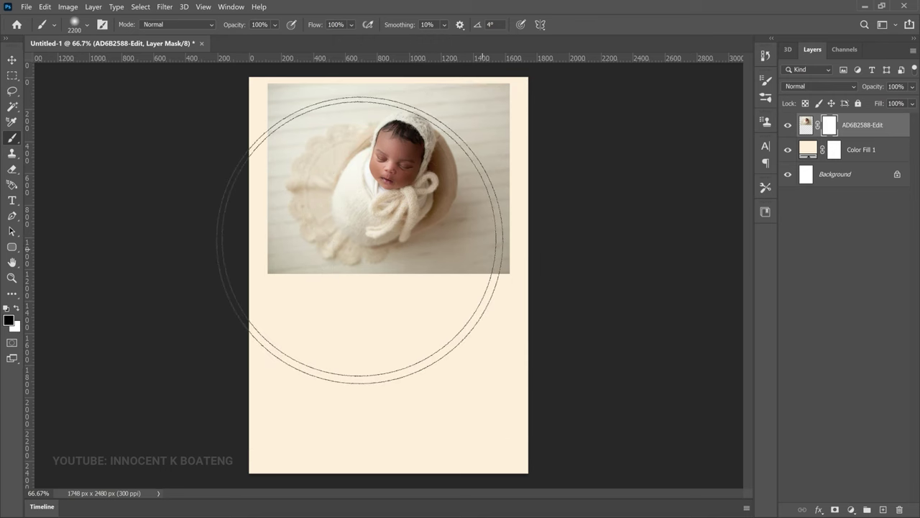
key(bracketleft)
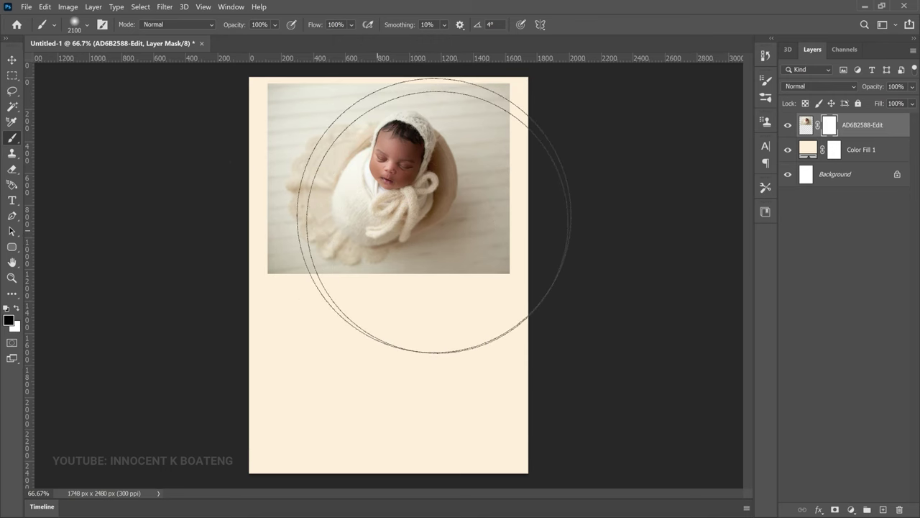
right_click(436, 224)
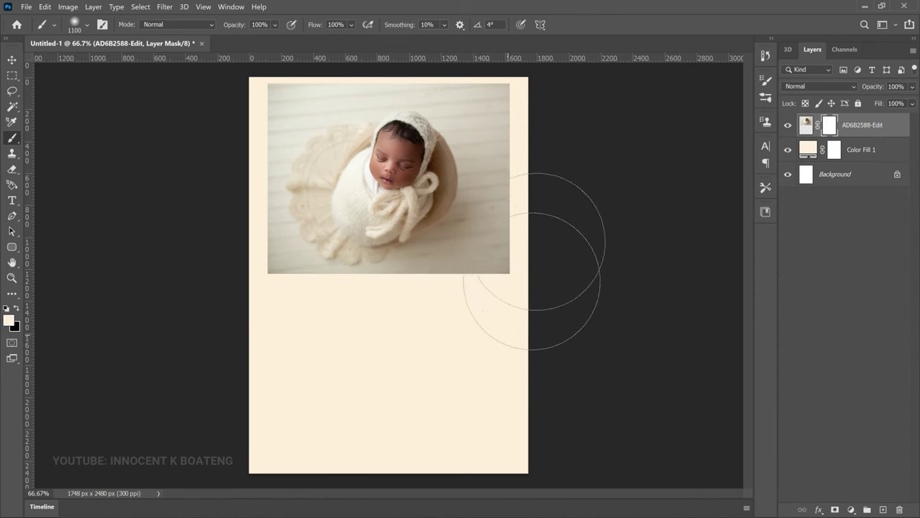
Paint black on the layer mask around the photo's right, bottom and left edges to fade them into the cream background
click(538, 248)
mouse_move(543, 194)
mouse_down()
mouse_move(538, 152)
mouse_move(577, 54)
mouse_move(554, 140)
mouse_move(563, 236)
mouse_move(550, 309)
mouse_move(446, 148)
mouse_up()
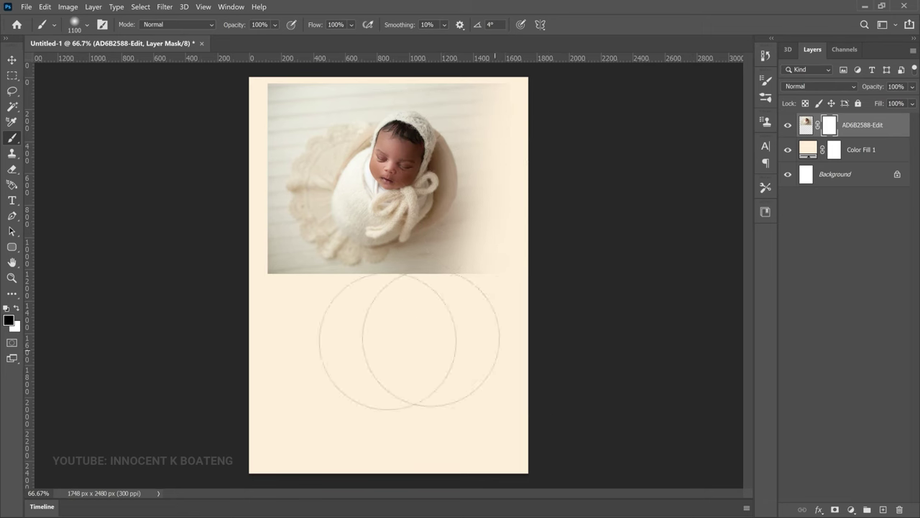
mouse_move(276, 320)
mouse_down()
mouse_move(243, 241)
mouse_move(279, 66)
mouse_up()
key(z)
click(8, 320)
click(603, 284)
key(Return)
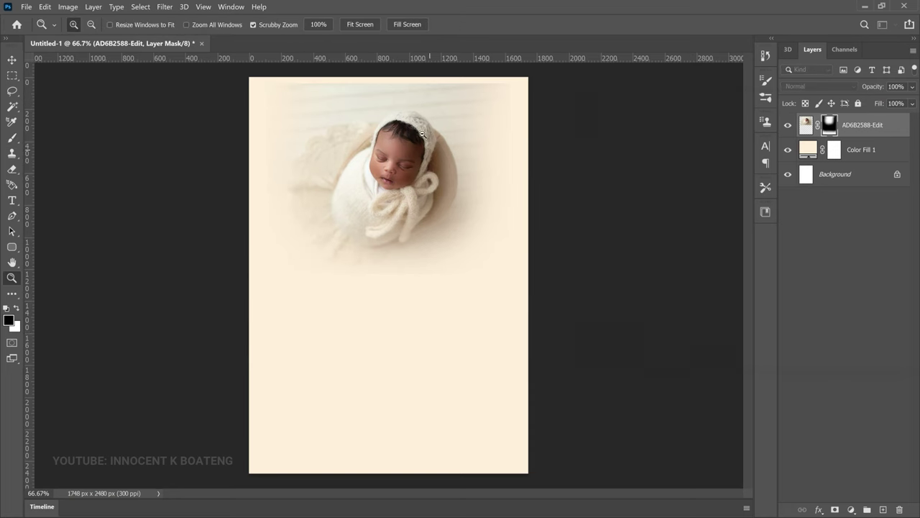
Brush black along the photo's top edge and upper corners on the mask to soften them
key(ctrl+minus)
key(b)
drag(468, 83, 288, 106)
key(ctrl+space)
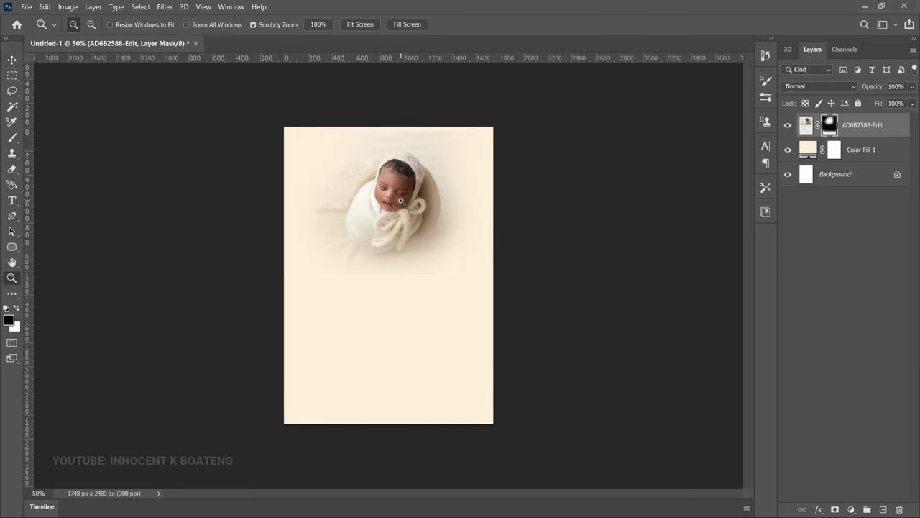
click(358, 184)
Raise the saturation of the baby photo itself, not its mask, to +4 with Hue/Saturation
key(v)
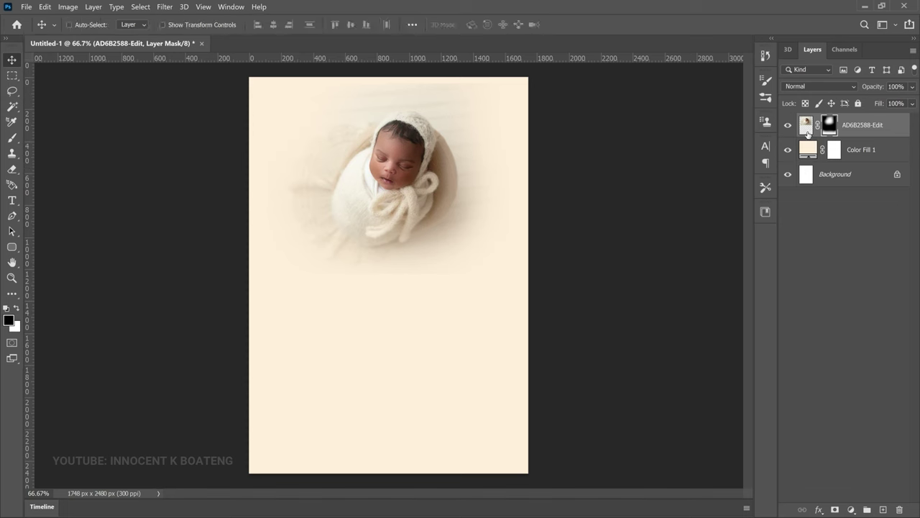
click(804, 133)
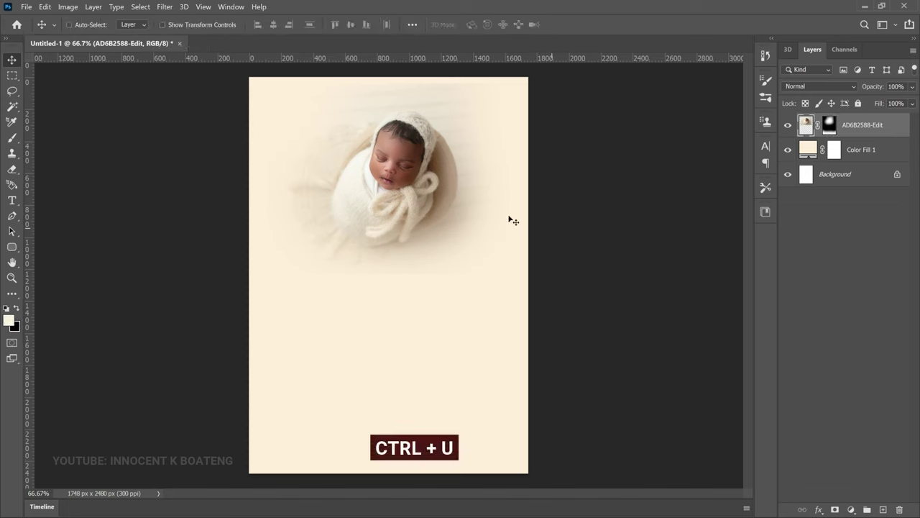
key(ctrl+u)
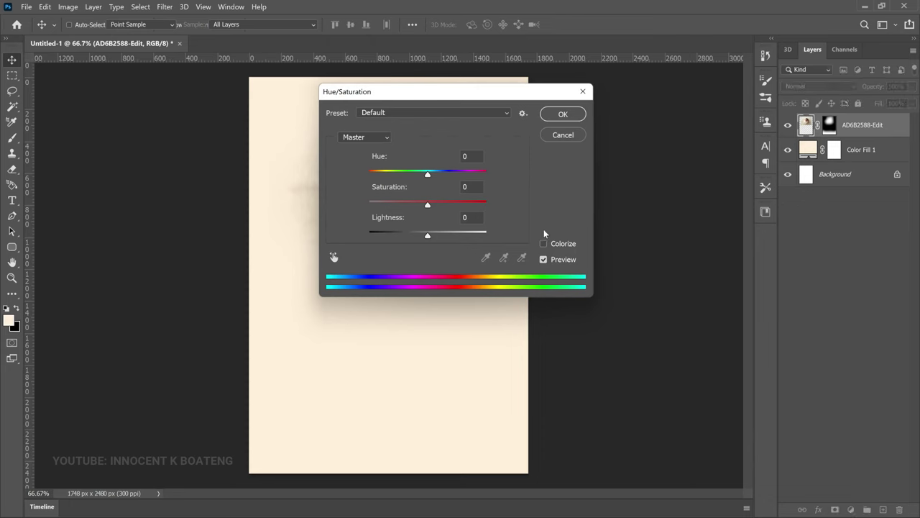
drag(624, 125, 594, 120)
drag(599, 225, 601, 223)
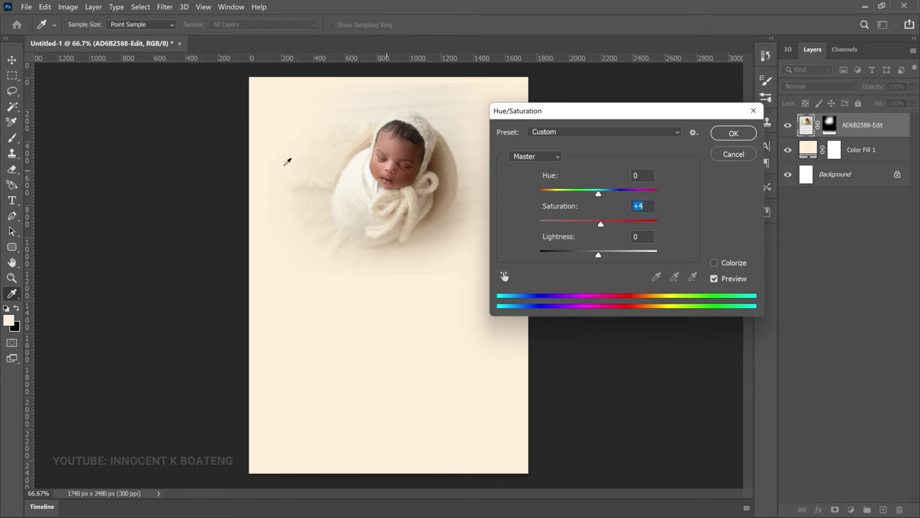
click(726, 135)
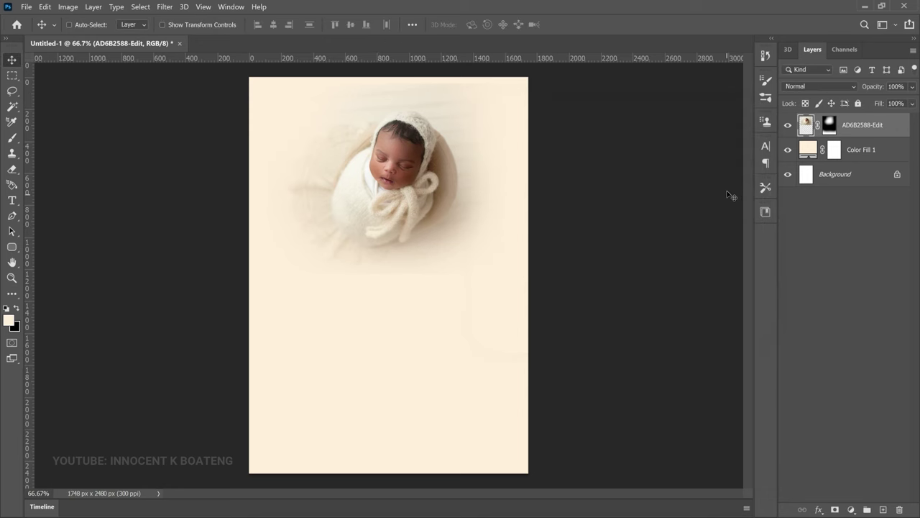
Place the floral image 90e8f025f0fce1f623656db30acba889 embedded above the Color Fill 1 layer and scale it to about 152.9% to span the page width
click(866, 149)
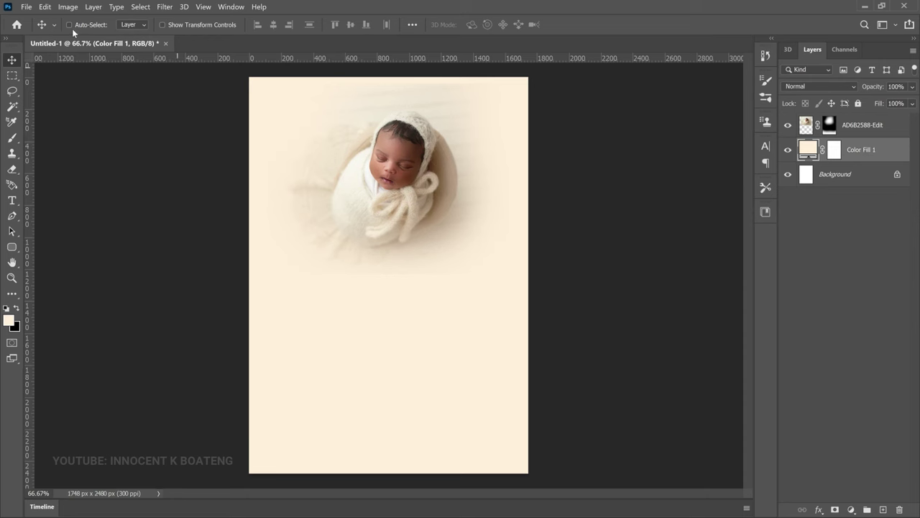
click(25, 6)
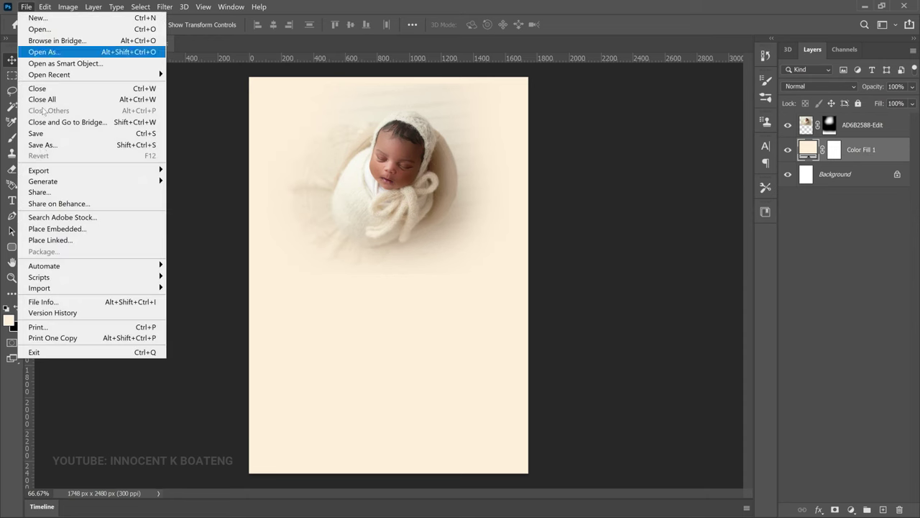
click(57, 229)
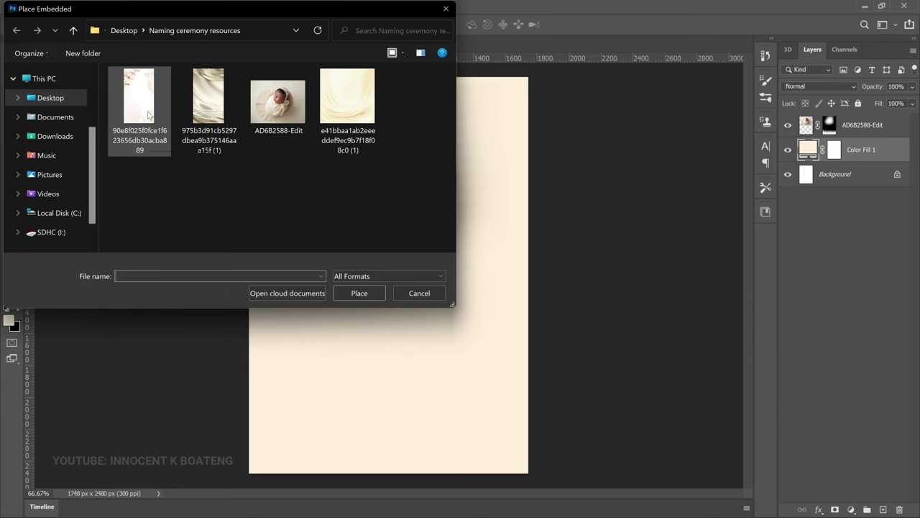
double_click(147, 115)
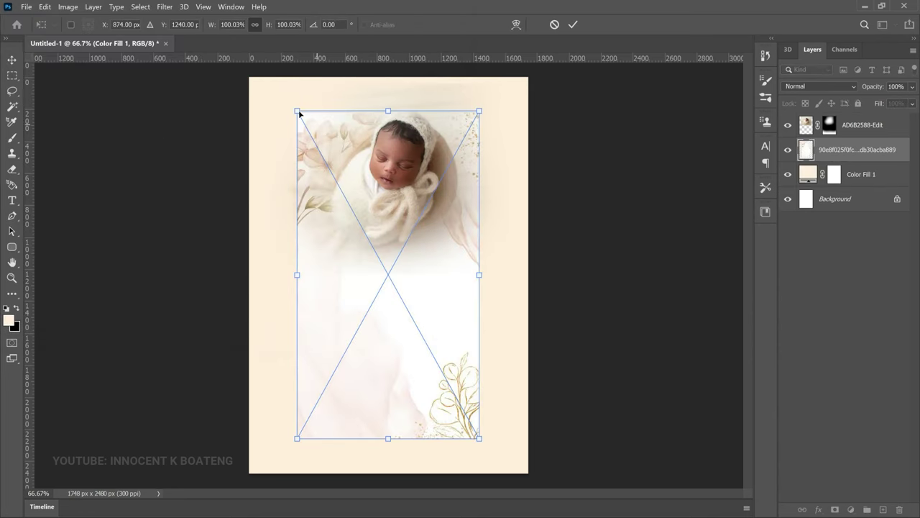
drag(295, 108, 247, 84)
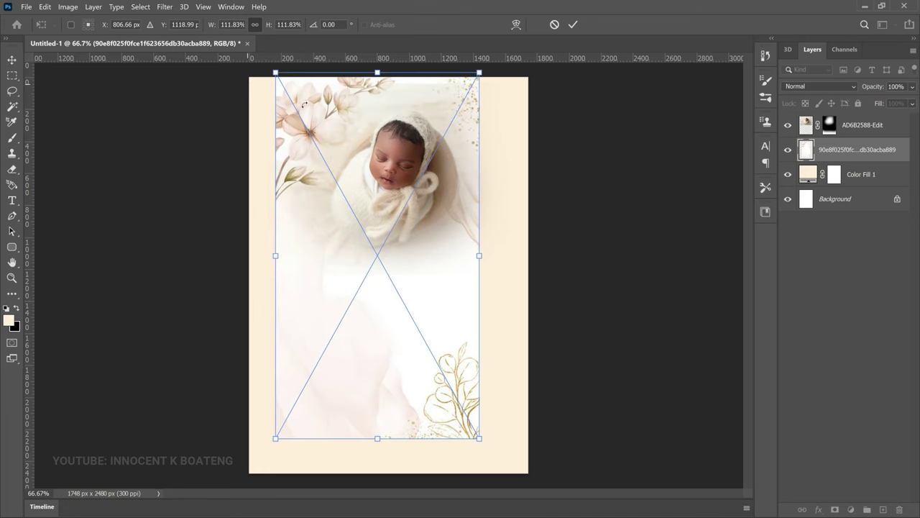
drag(332, 105, 305, 110)
drag(598, 464, 754, 450)
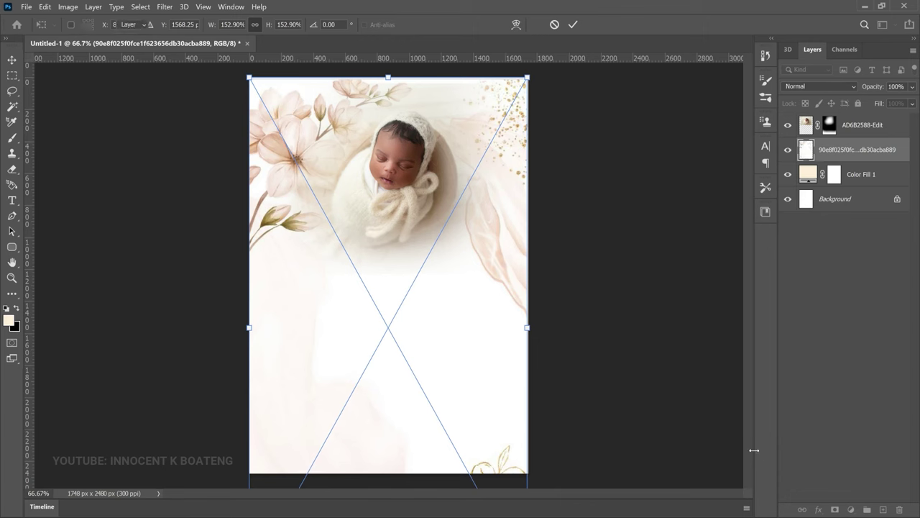
key(Return)
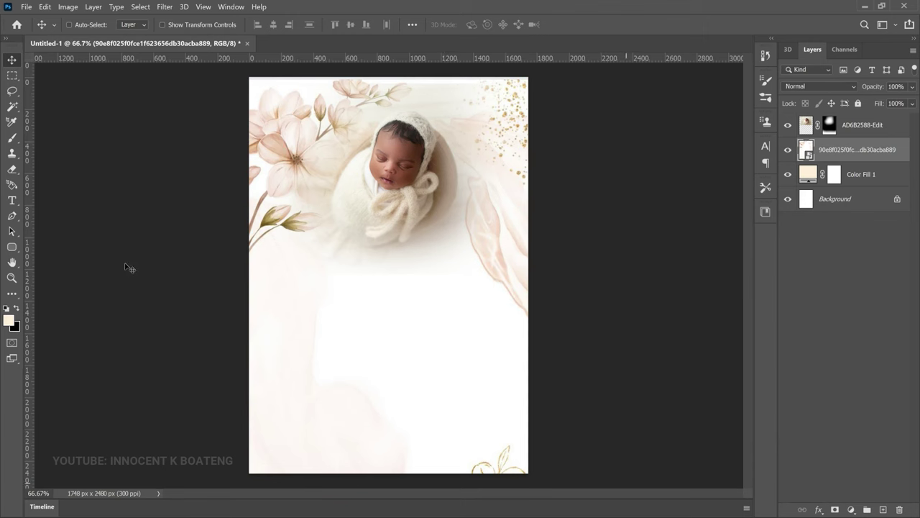
Rasterize the floral image layer, add a layer mask to it and ready the Brush tool with black
right_click(883, 149)
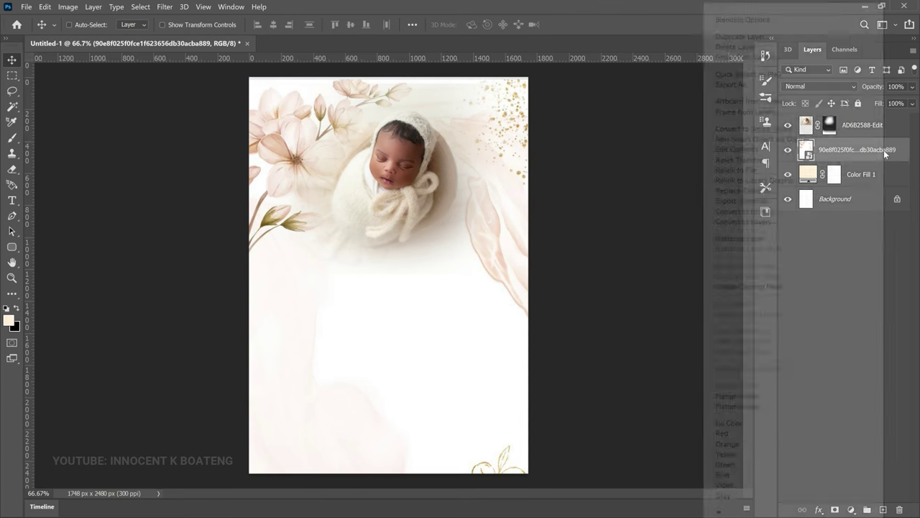
click(783, 238)
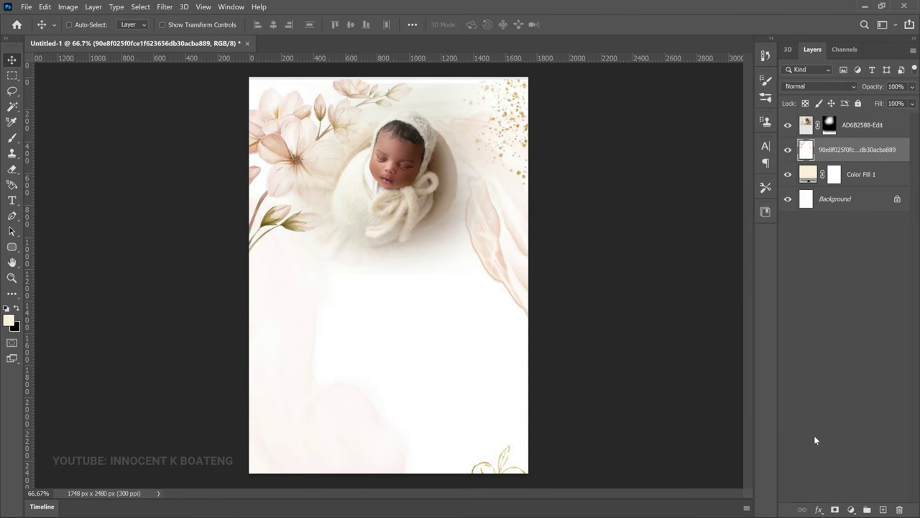
click(834, 509)
key(x)
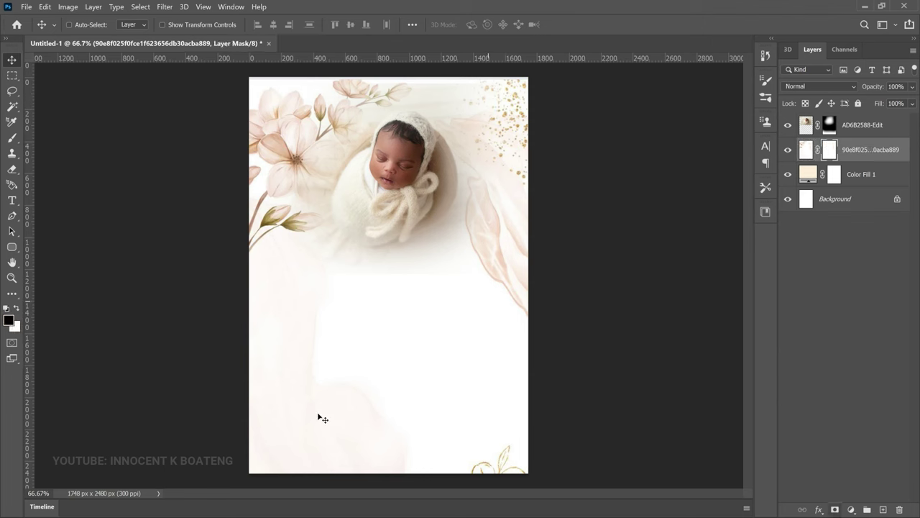
key(b)
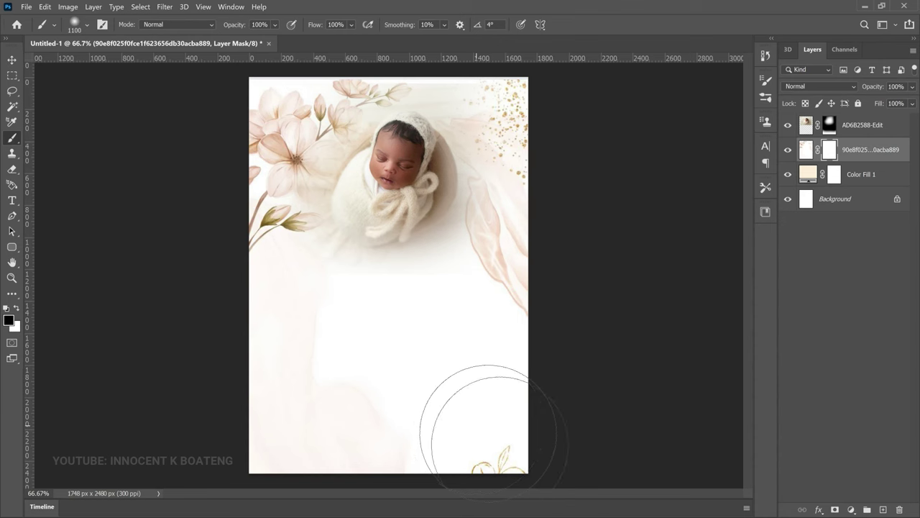
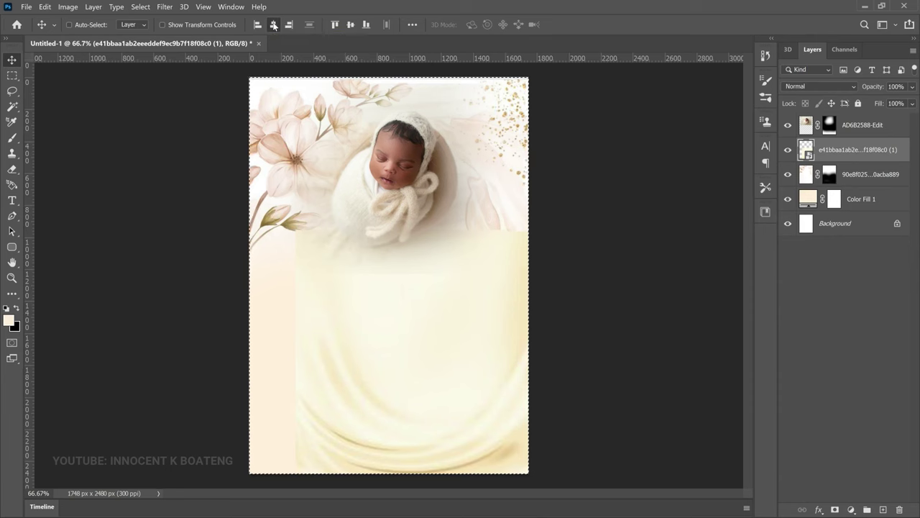
Centre the cream drape layer horizontally on the page, clear the selection, and rasterize the layer with a layer mask added
key(ctrl)
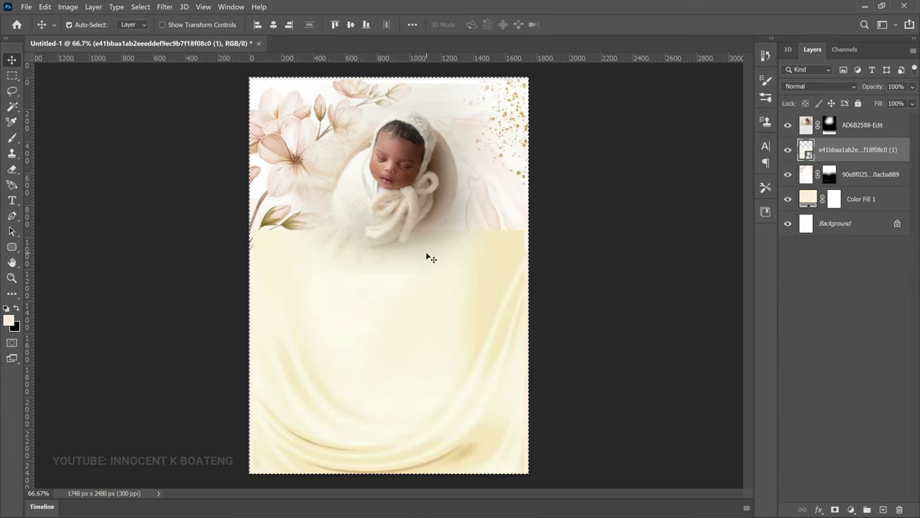
key(ctrl+d)
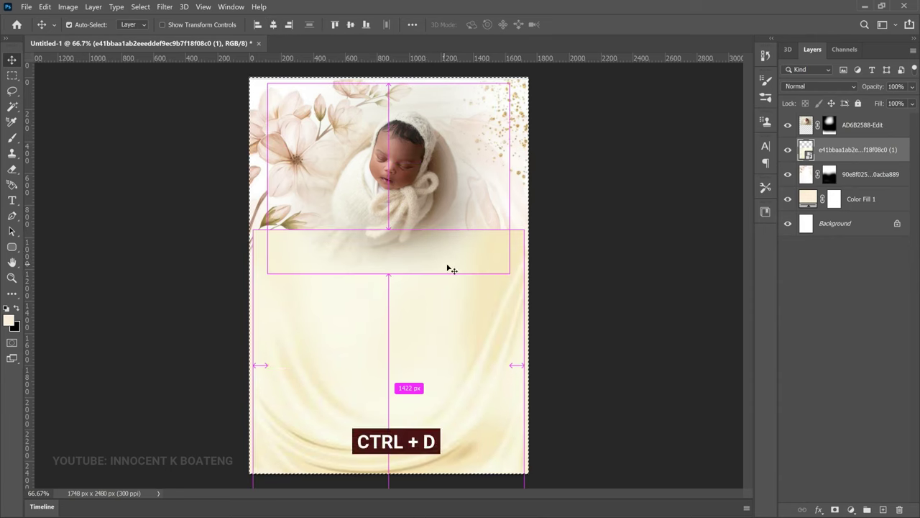
right_click(831, 150)
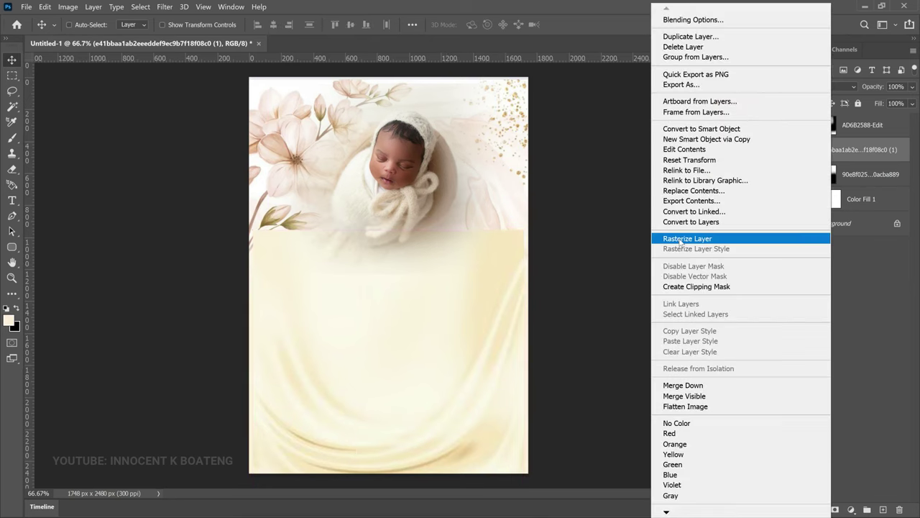
click(685, 239)
click(835, 509)
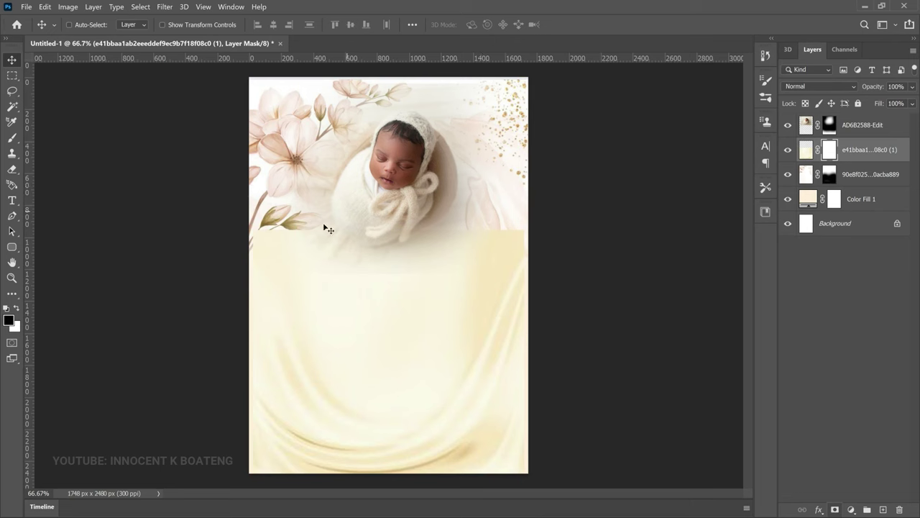
Paint black on the drape layer's mask along its top edge with the soft 1100 px brush to blend it into the flowers
key(b)
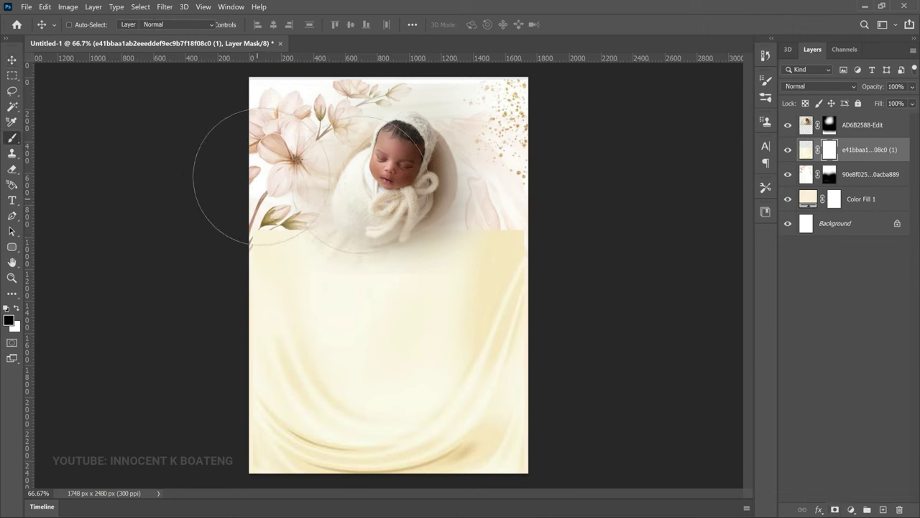
drag(575, 205, 597, 217)
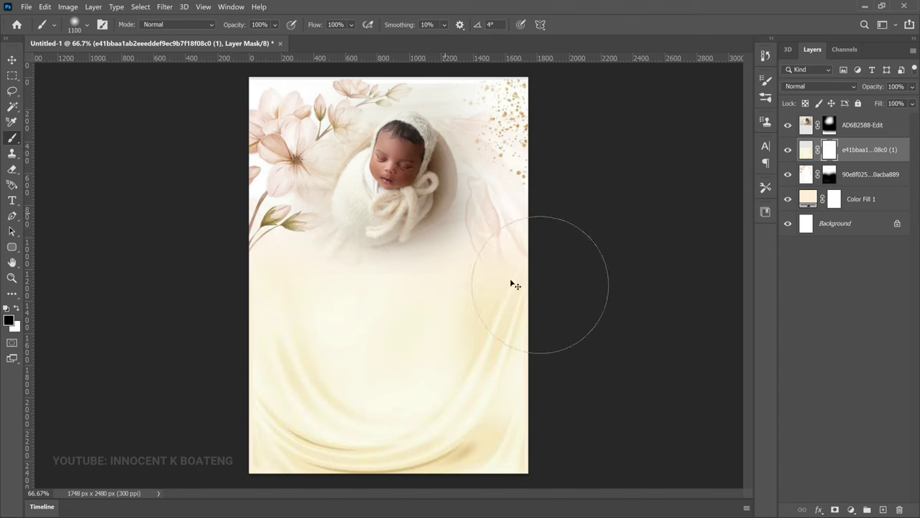
key(v)
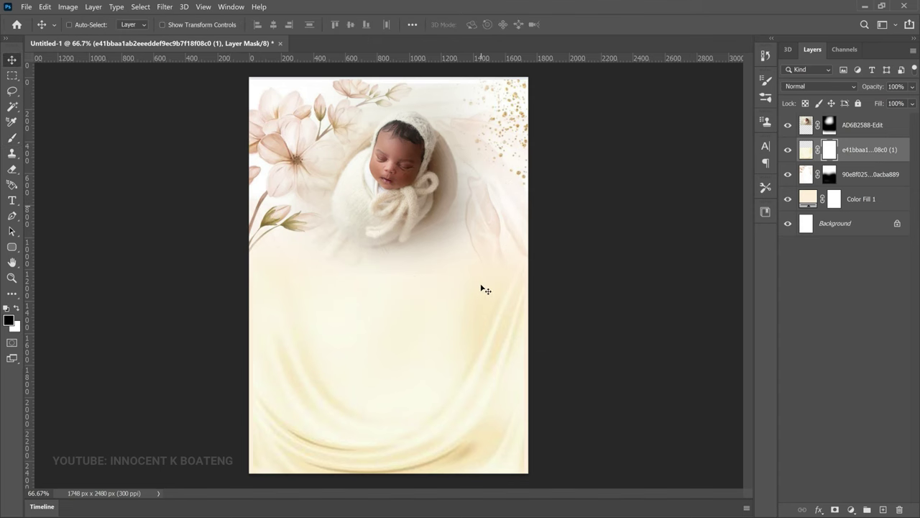
Shift the hue of the drape image to -14 with Hue/Saturation for a peach tone
click(806, 151)
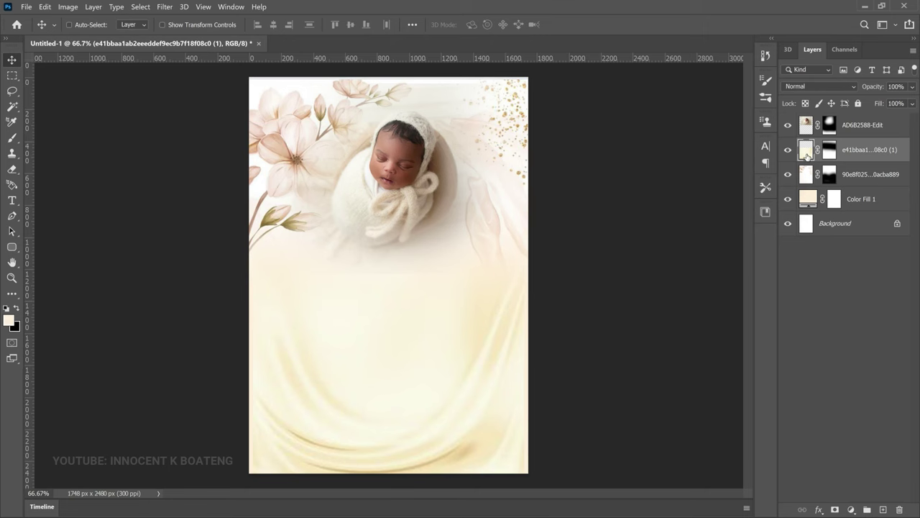
key(ctrl+u)
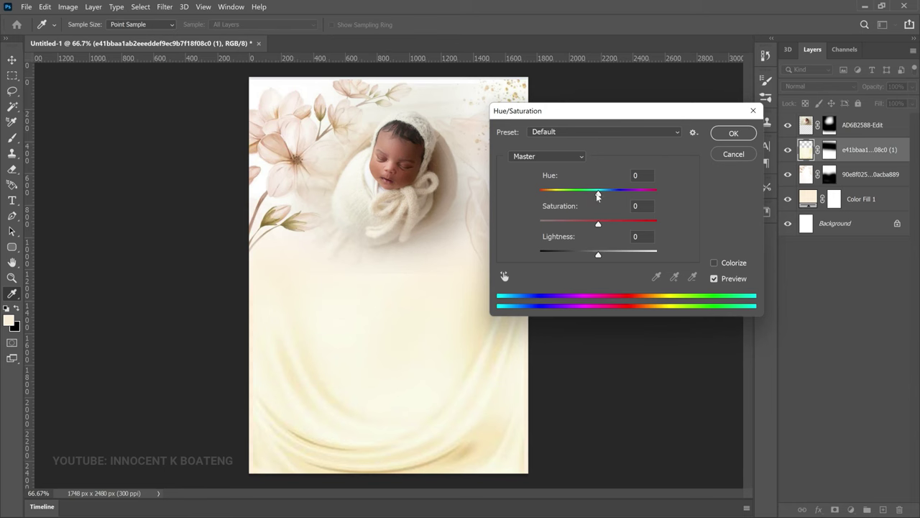
drag(598, 196, 589, 194)
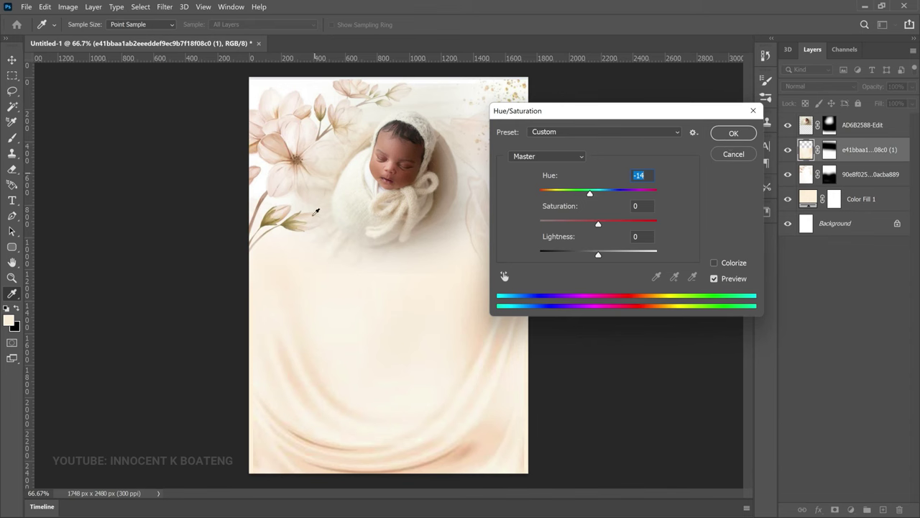
click(733, 134)
key(v)
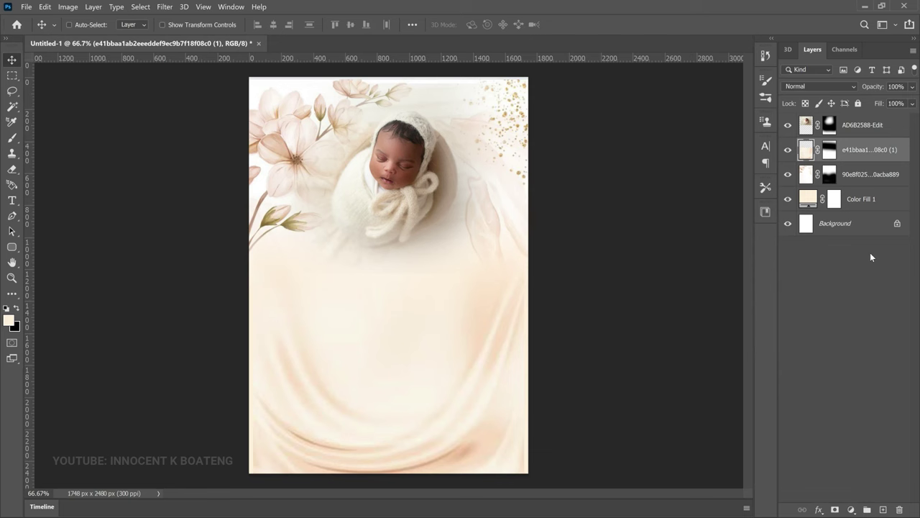
Add a Curves adjustment layer above the drape layer, lower the midtones slightly and compare the background with and without it
click(852, 511)
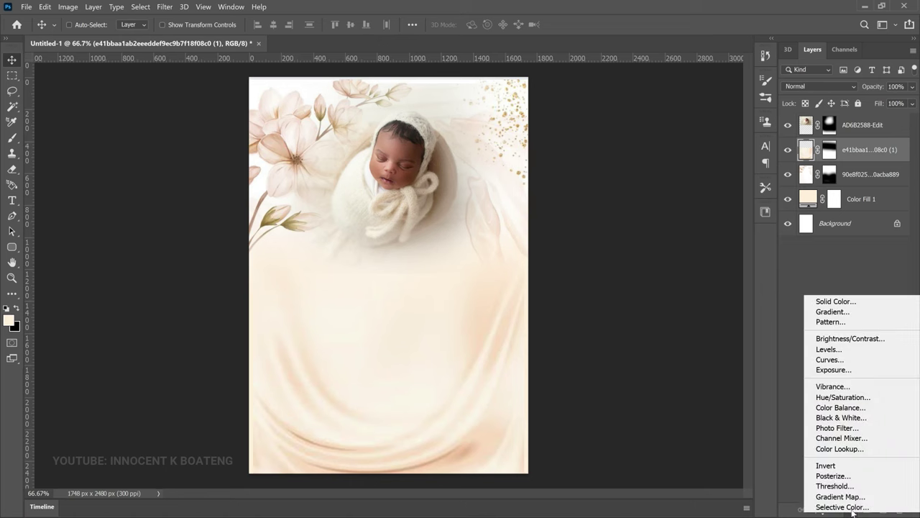
click(843, 360)
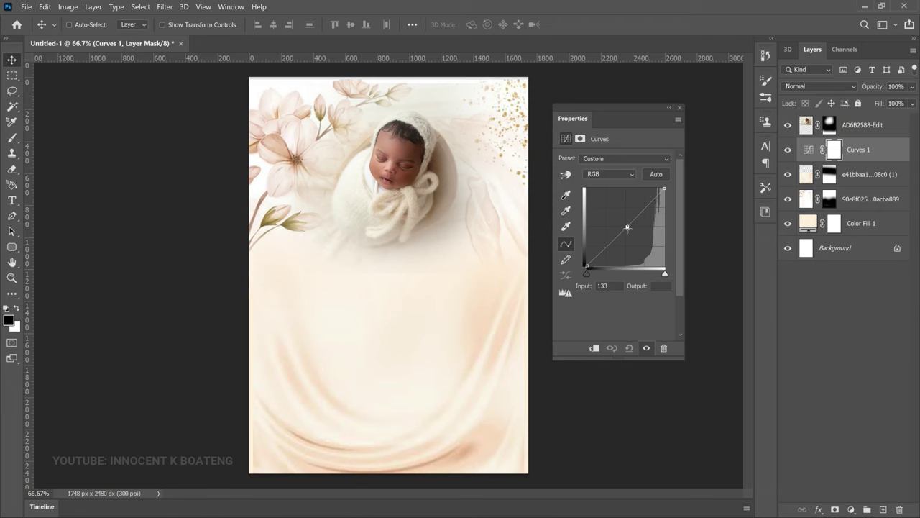
drag(627, 229, 628, 235)
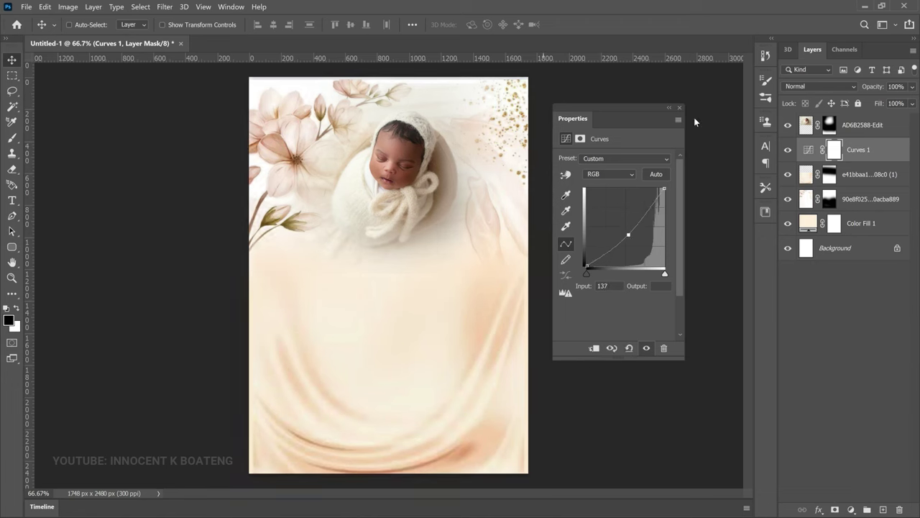
click(727, 141)
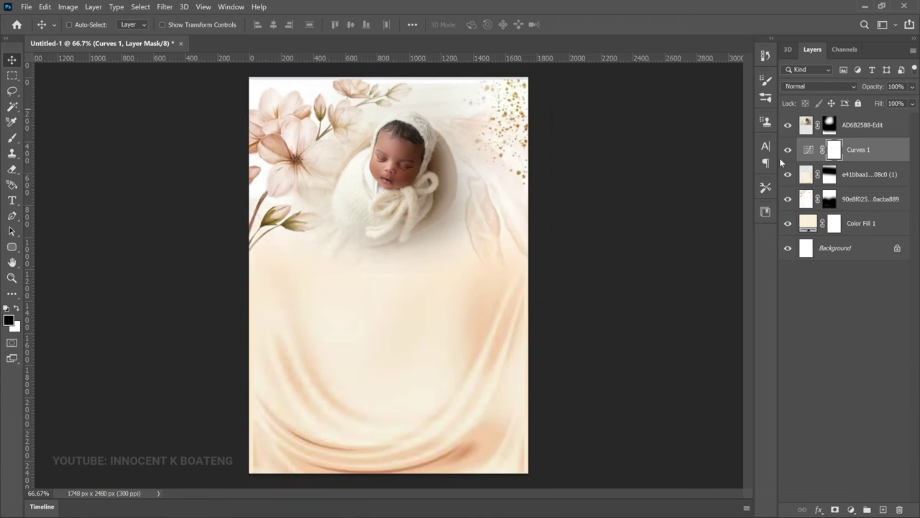
click(788, 150)
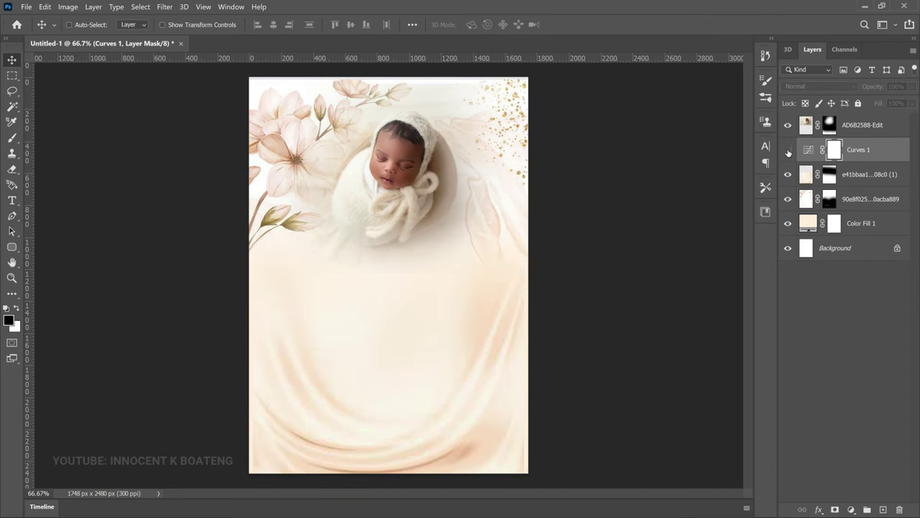
click(788, 150)
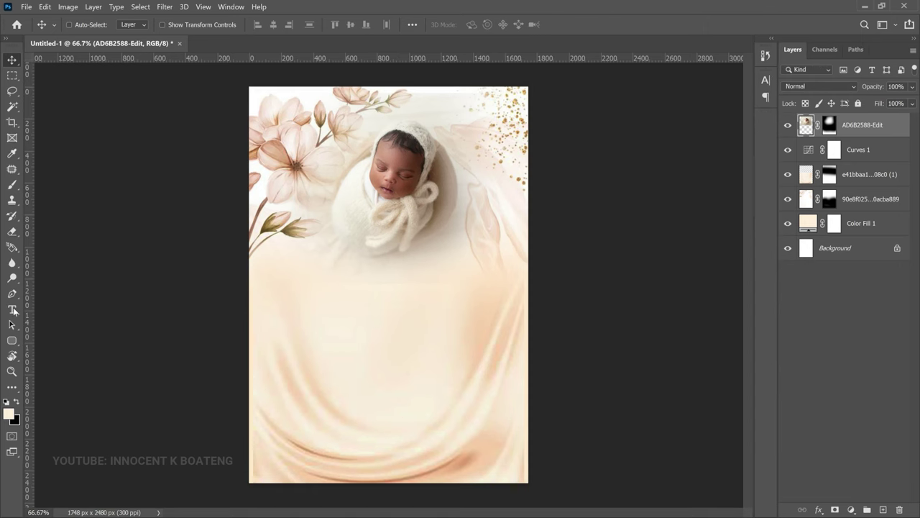
Add a centred two-line text below the baby reading "THE FAMILY OF" followed by the parents' names
click(13, 309)
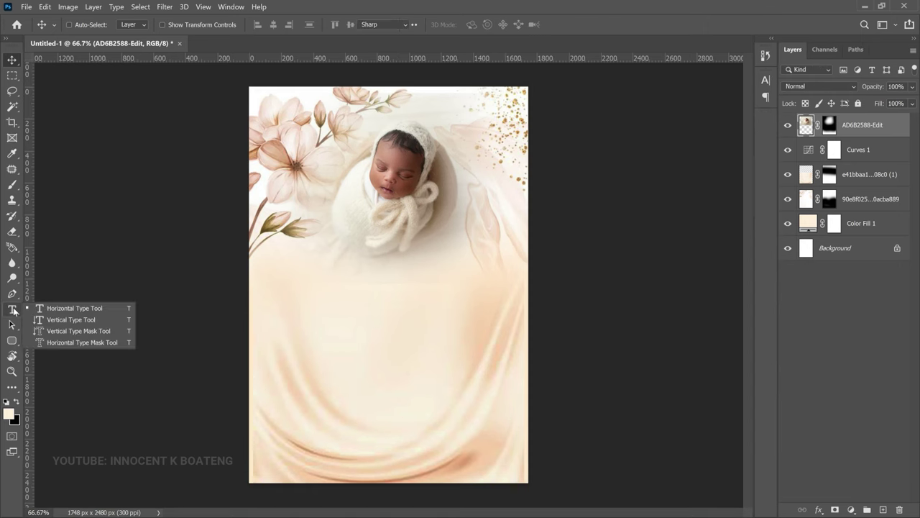
click(371, 279)
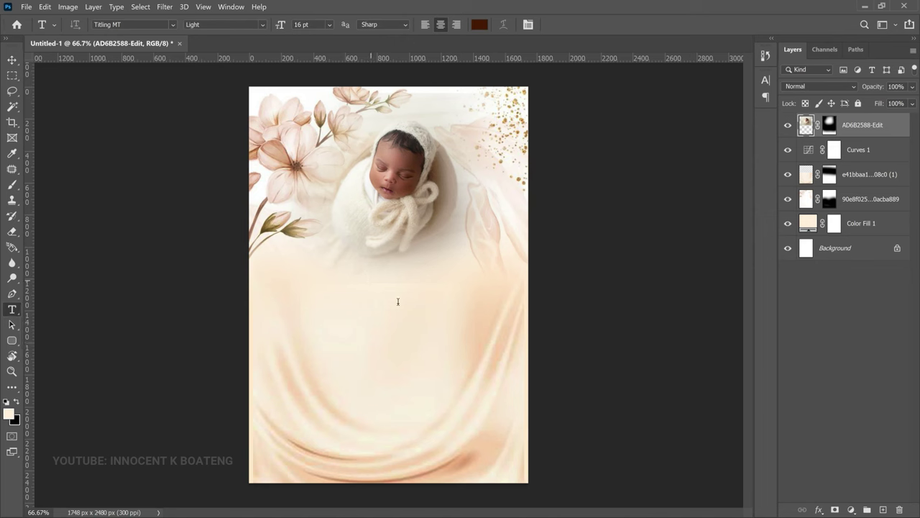
click(398, 302)
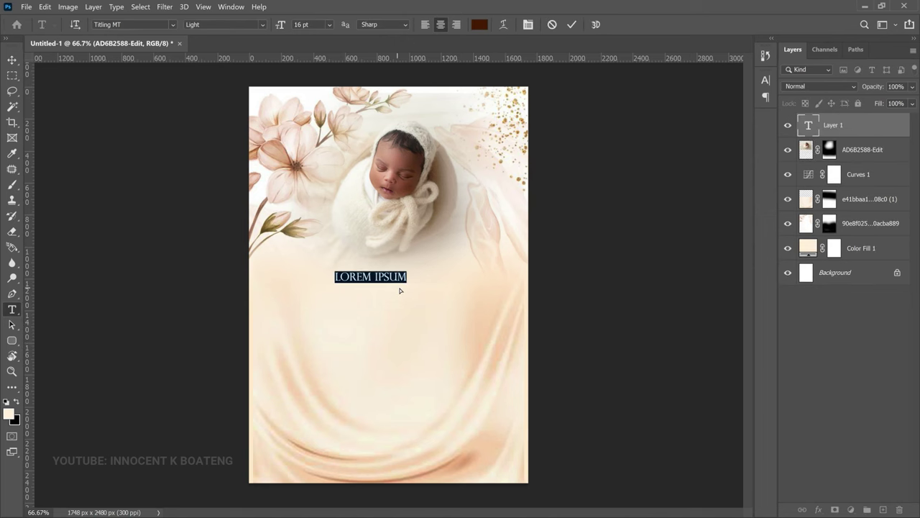
key(ctrl)
text(THE FAMILY OF MR. & MRS. BENSON)
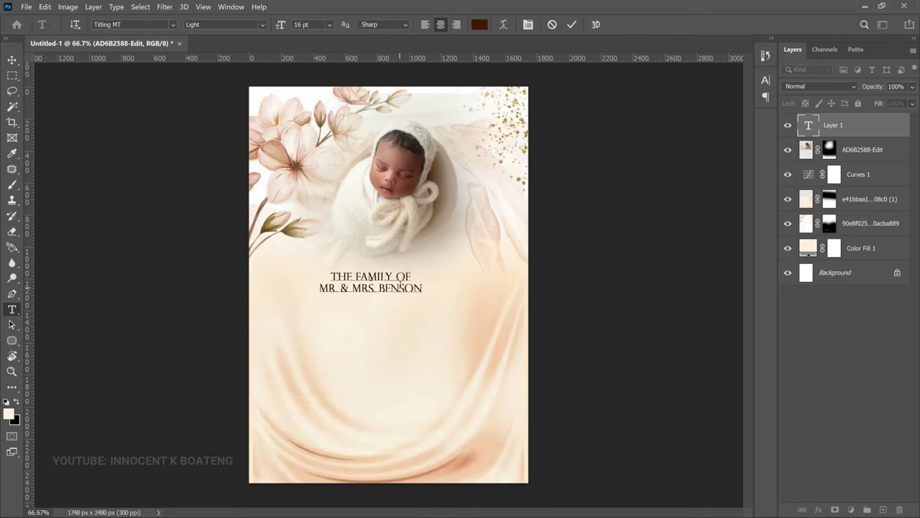
Set the family text's colour to dark brown #461a00 and commit the text
click(486, 27)
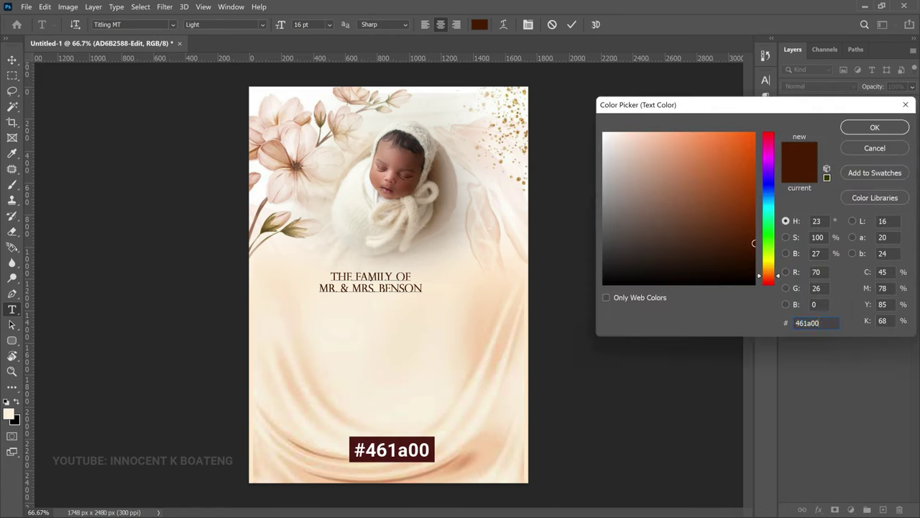
click(891, 131)
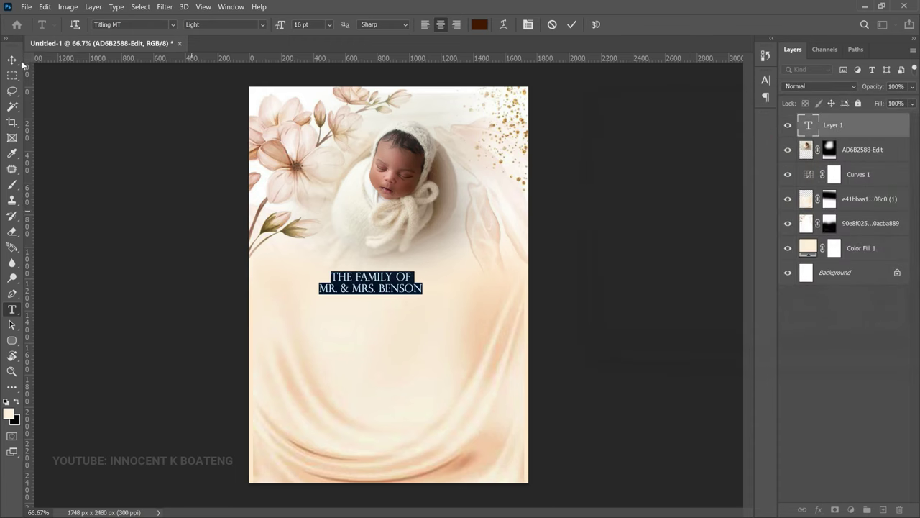
click(12, 60)
key(ctrl+Return)
key(v)
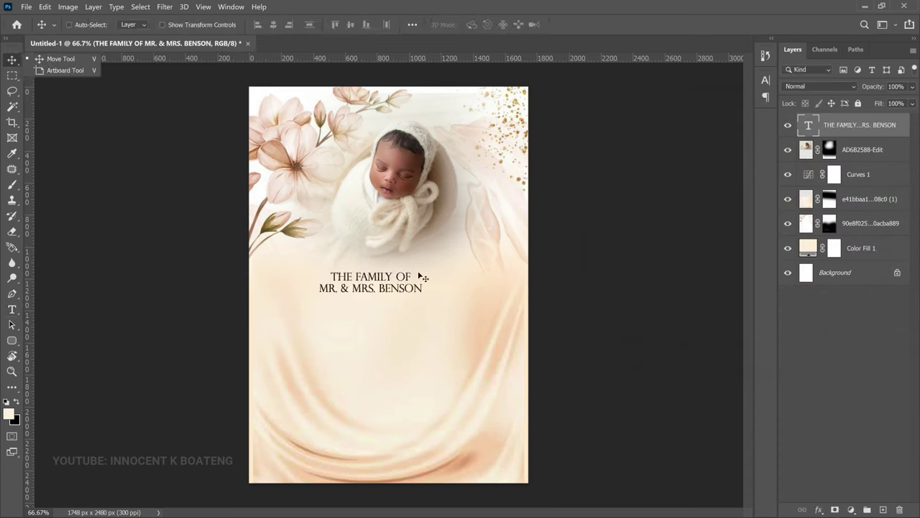
Scale the family text up to about 109% and centre it horizontally on the page
key(ctrl+t)
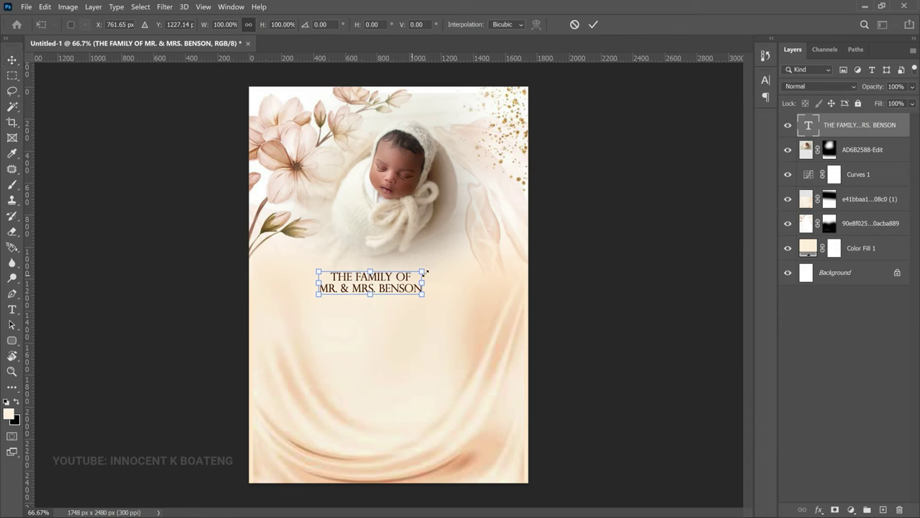
drag(423, 271, 431, 269)
key(Return)
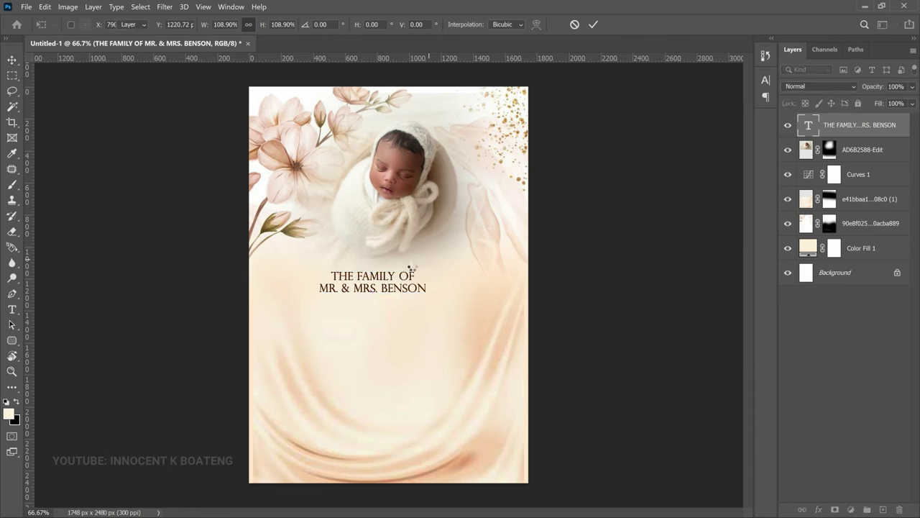
key(ctrl+a)
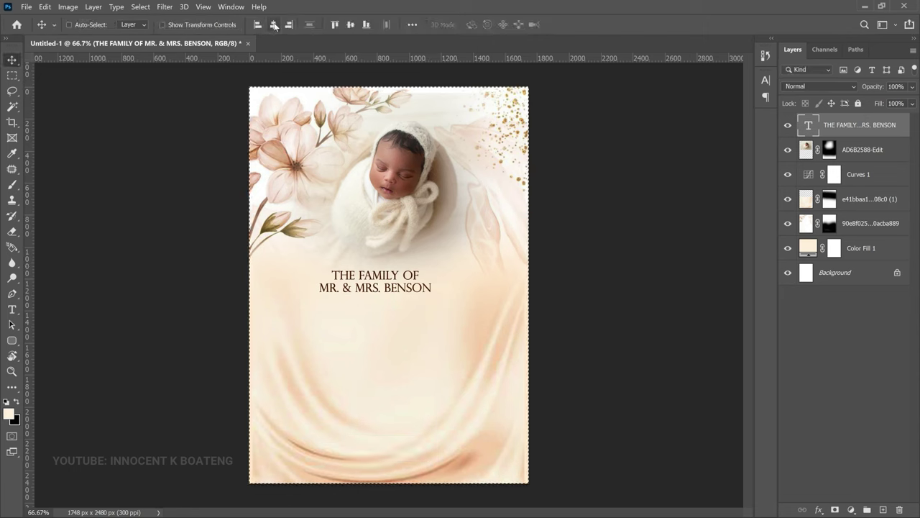
click(274, 25)
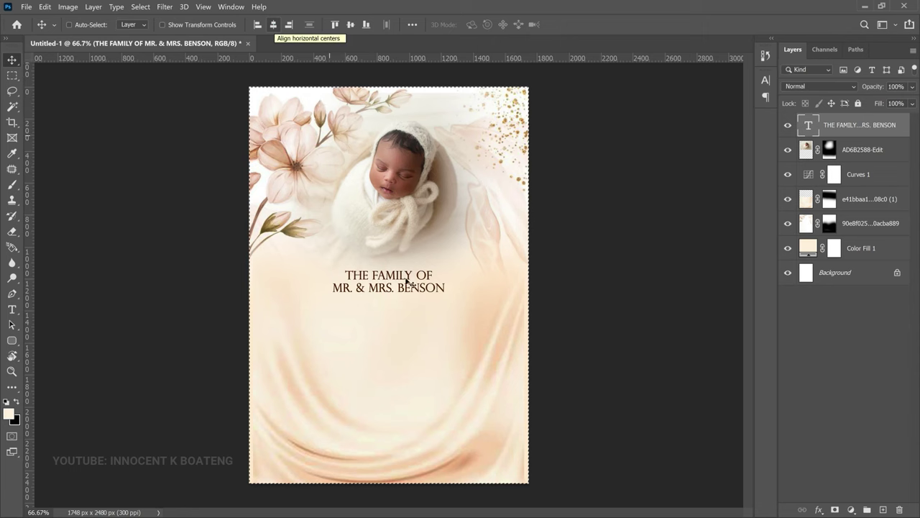
Duplicate the family text just beneath the original and replace the copy's wording with "WISHES TO INVITE YOU"
drag(407, 294, 424, 310)
key(ctrl+j)
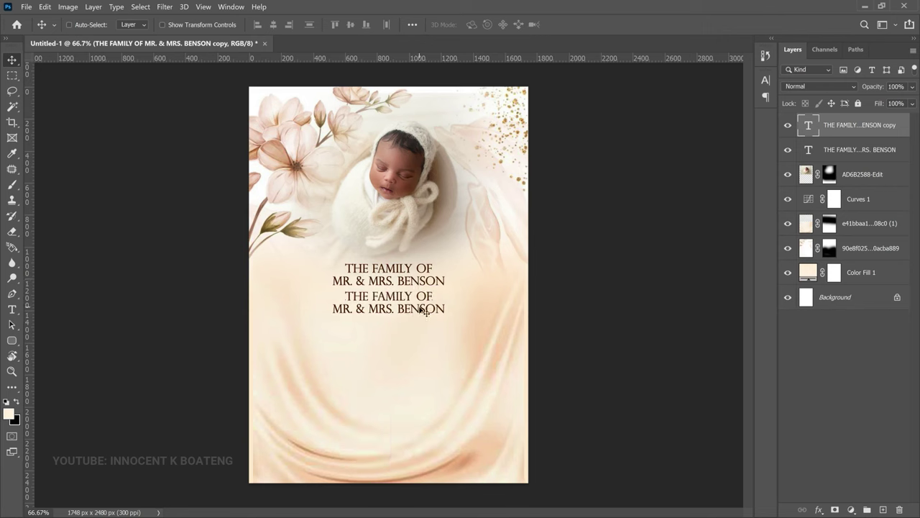
double_click(410, 296)
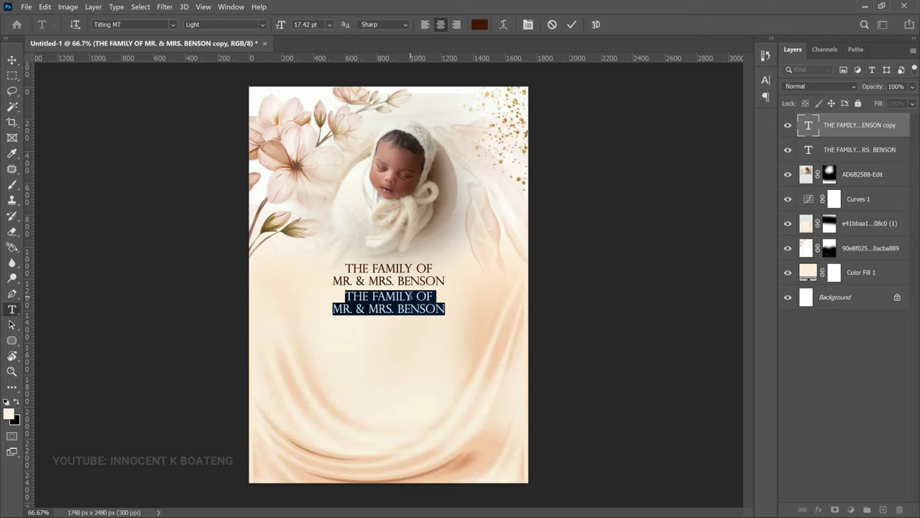
text(WISHES TO INVITE YOU)
key(ctrl+a)
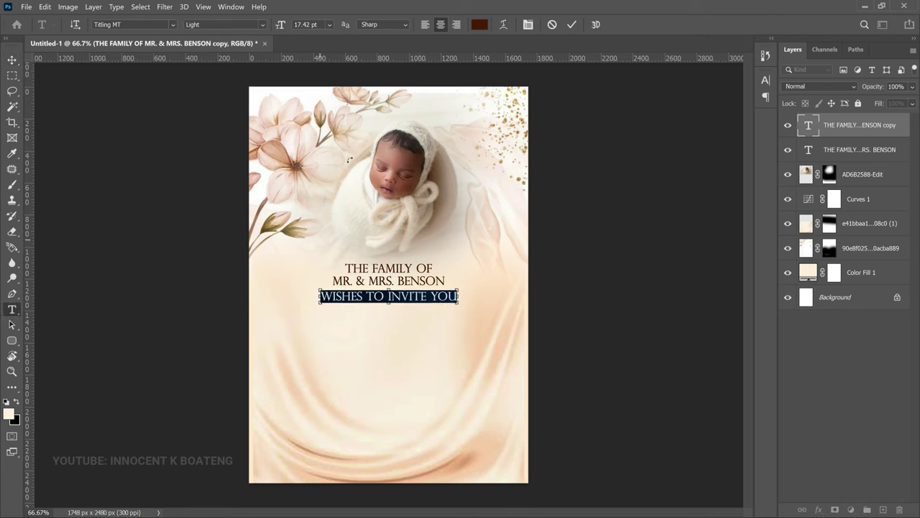
key(ctrl+Return)
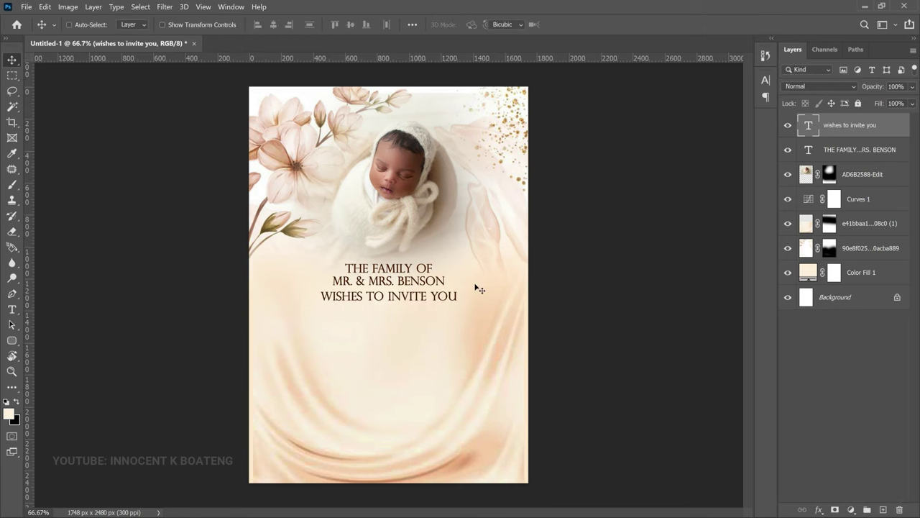
Scale the invitation line down to 12.75 pt and centre it horizontally on the page
key(ctrl+t)
drag(459, 286, 421, 296)
key(Return)
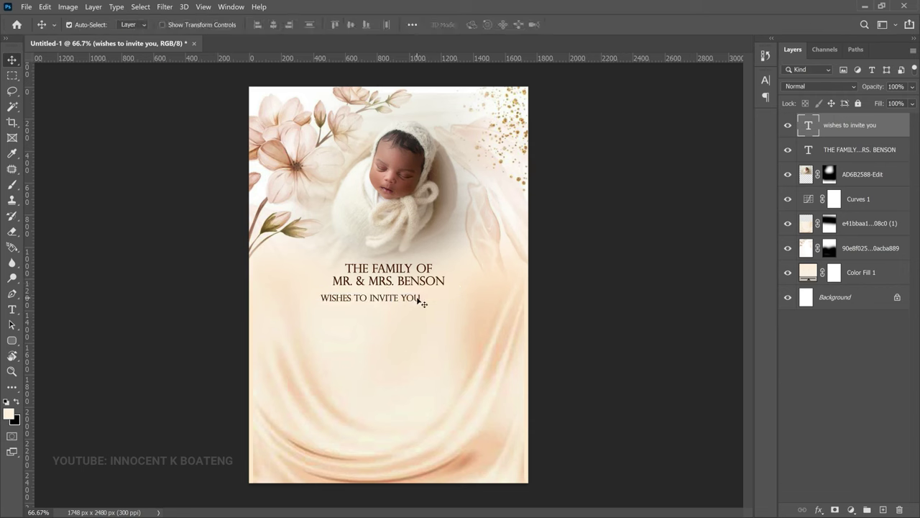
key(ctrl+a)
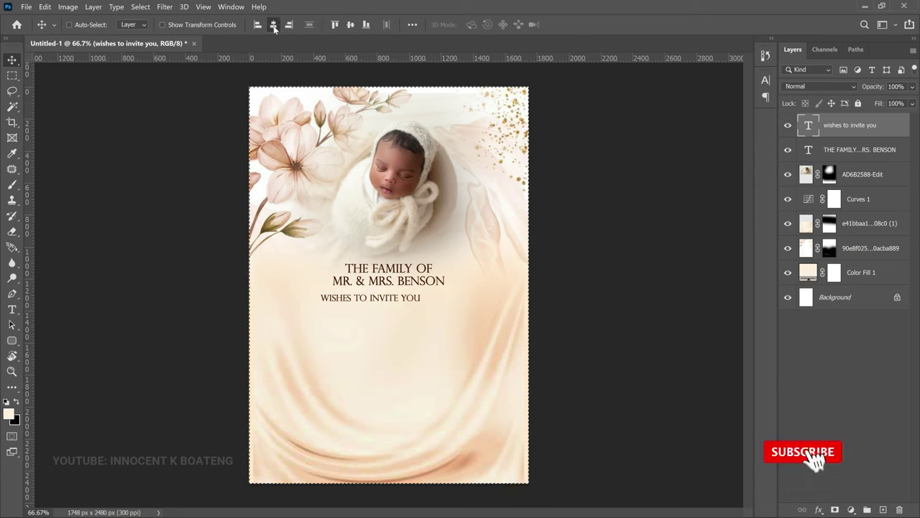
click(274, 24)
Extend the invitation line to read "WISHES TO INVITE YOU TO" and commit it
double_click(439, 302)
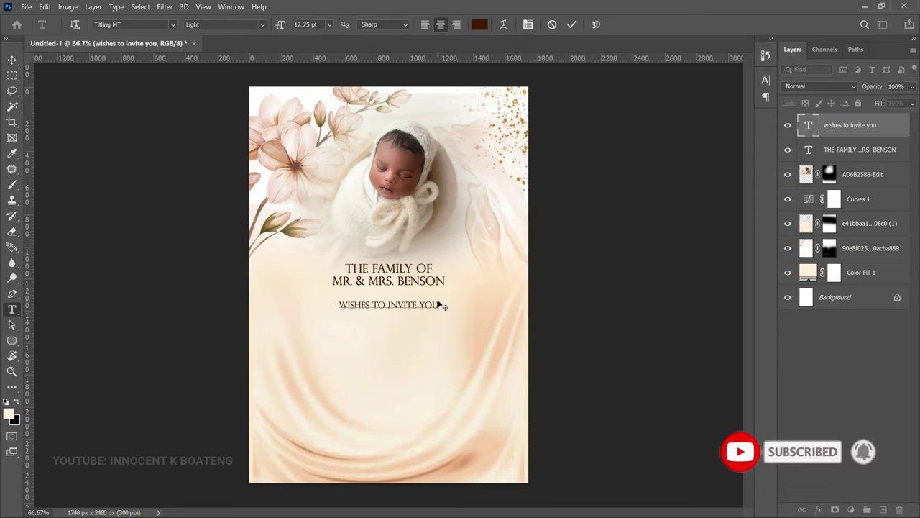
text(TO)
click(12, 60)
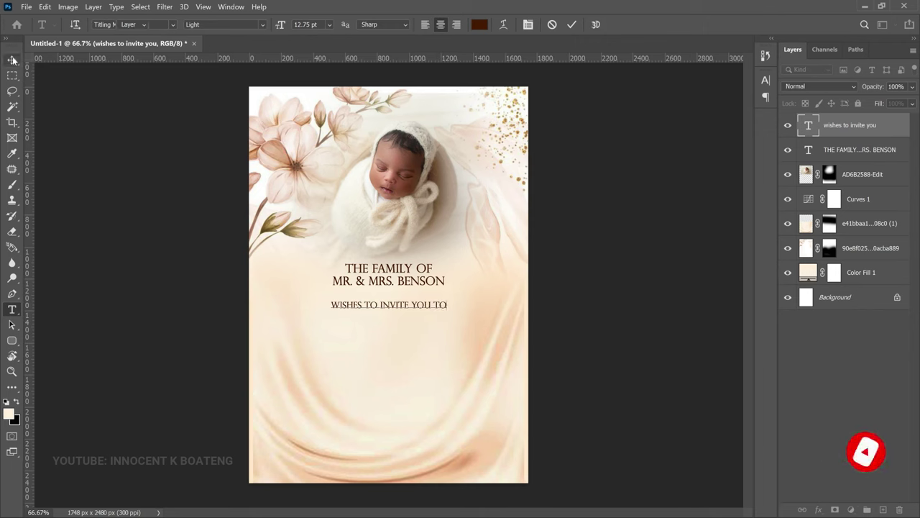
click(332, 283)
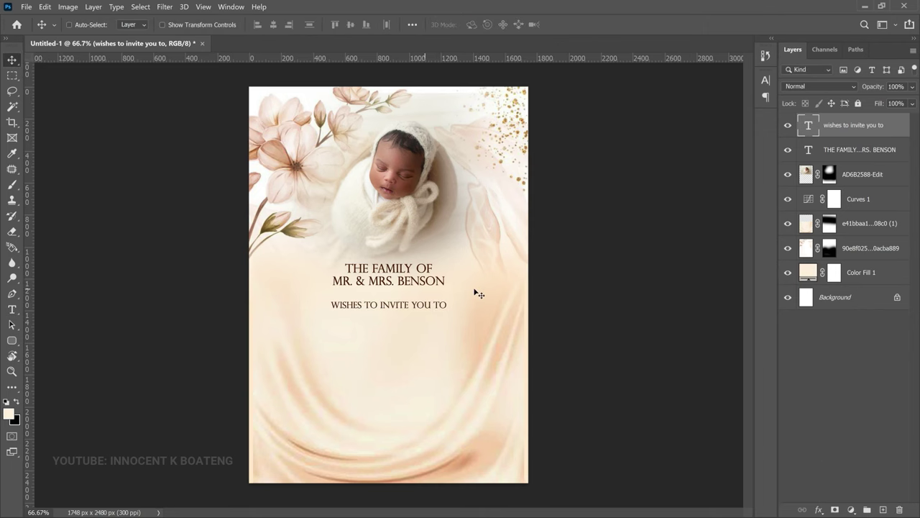
Duplicate the invitation line below itself and replace the copy's wording with "Naming & Outdooring"
drag(473, 287, 425, 314)
key(ctrl+j)
double_click(402, 335)
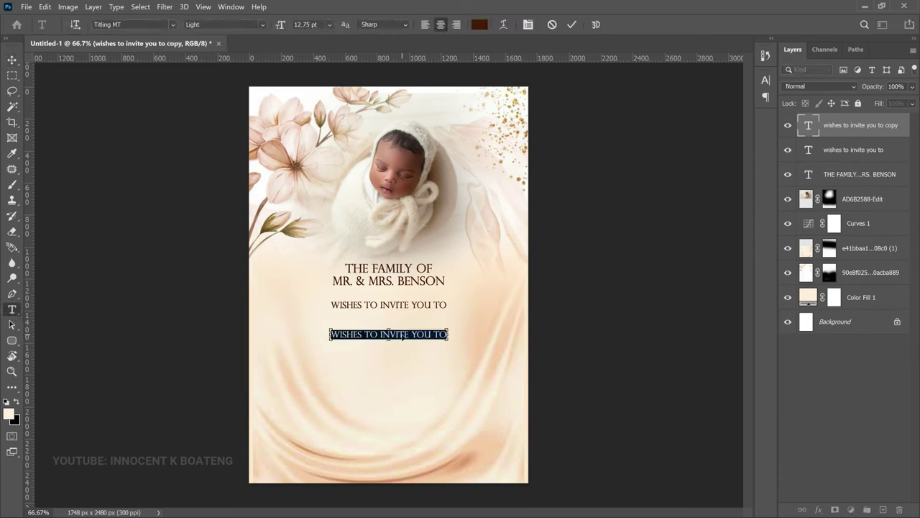
text(NAMING & OUTDOORING)
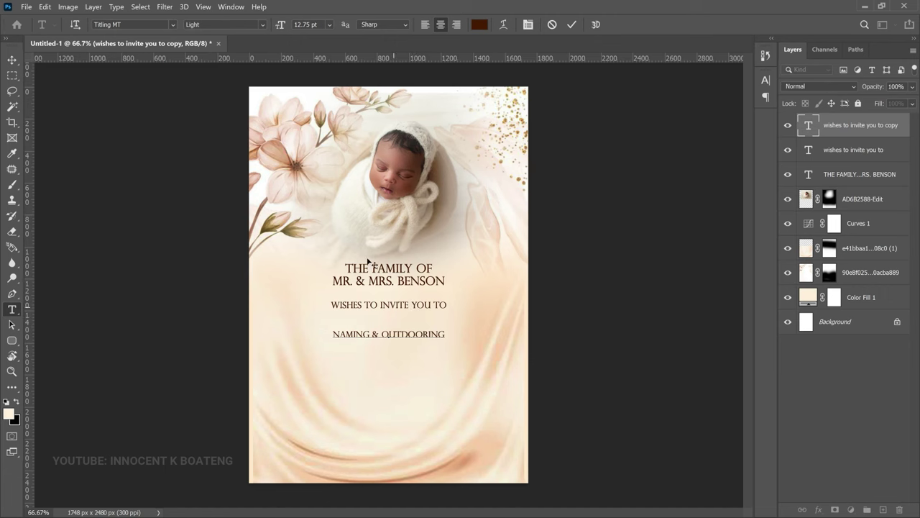
Turn off faux bold for the "Naming & Outdooring" text and set its font to Blacksword Regular
key(ctrl+a)
click(528, 24)
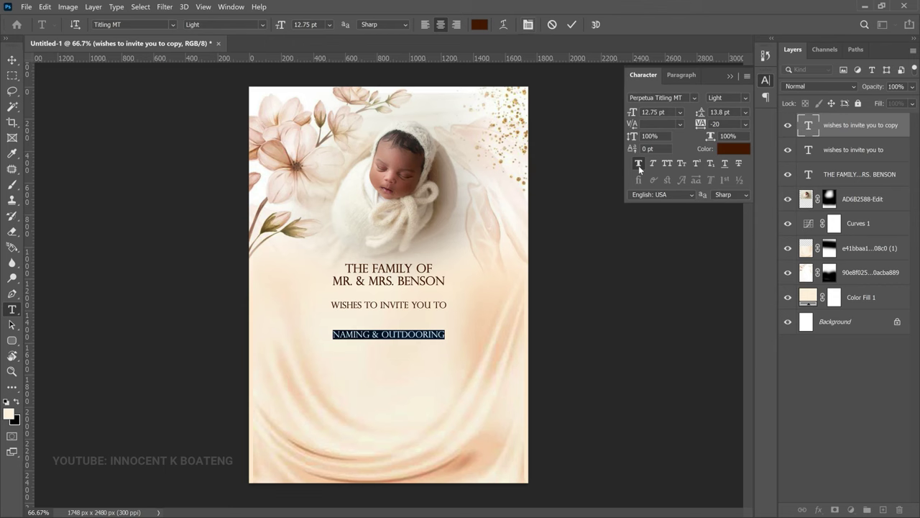
click(639, 164)
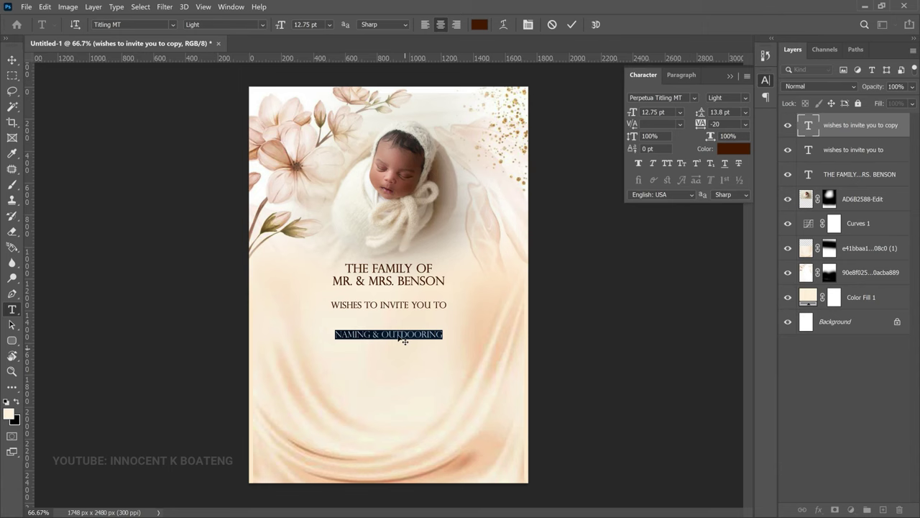
click(158, 26)
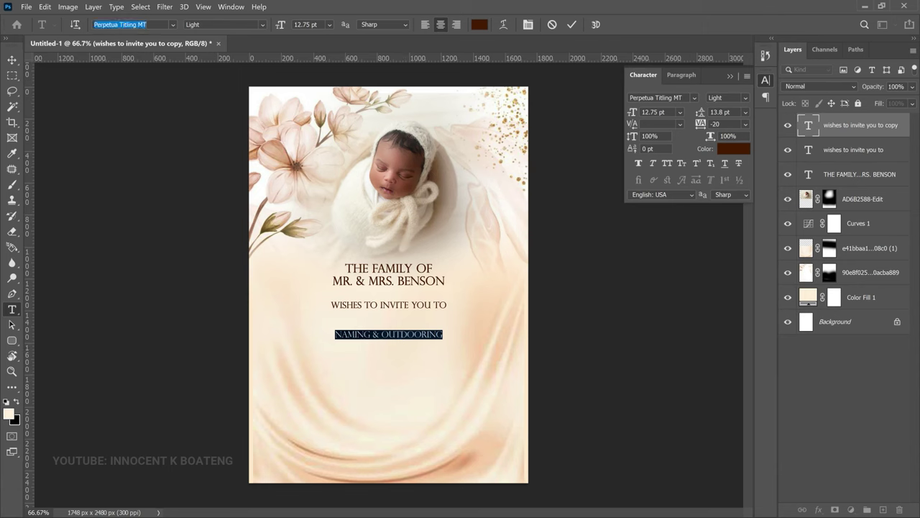
click(157, 26)
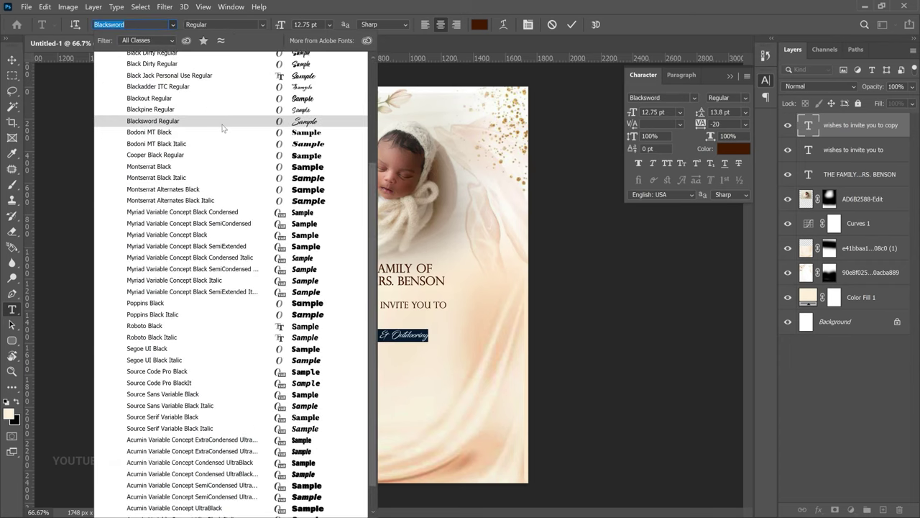
click(222, 124)
key(ctrl+Return)
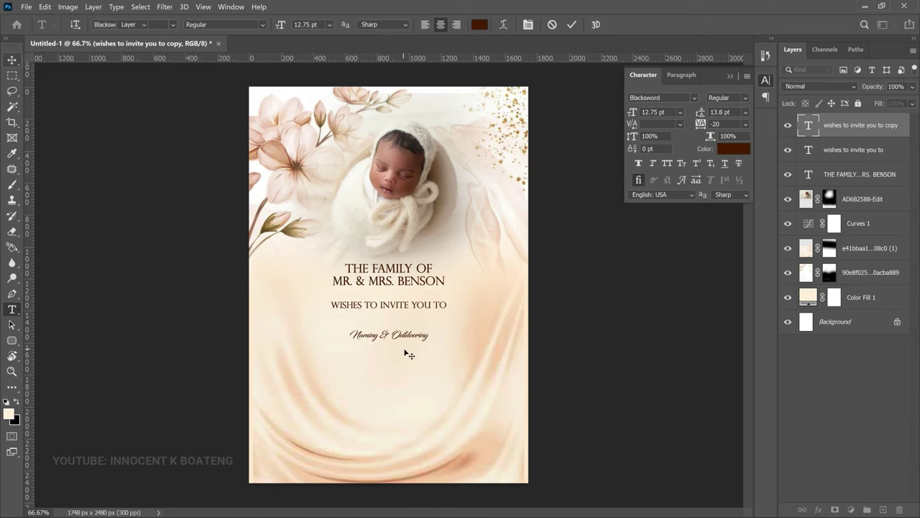
Scale the "Naming & Outdooring" title up to about 282%, centre it horizontally on the page and clear the selection
key(ctrl+t)
drag(445, 325, 546, 279)
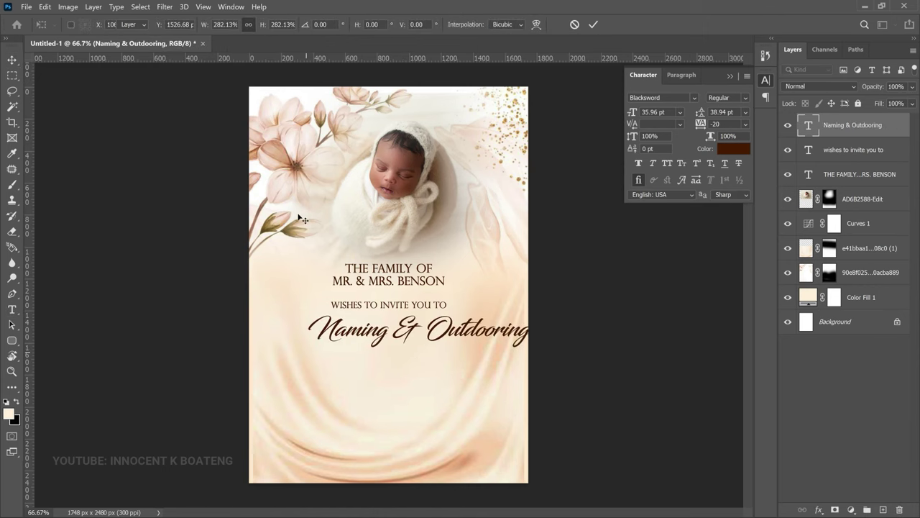
key(Return)
key(ctrl+a)
click(274, 25)
key(ctrl+d)
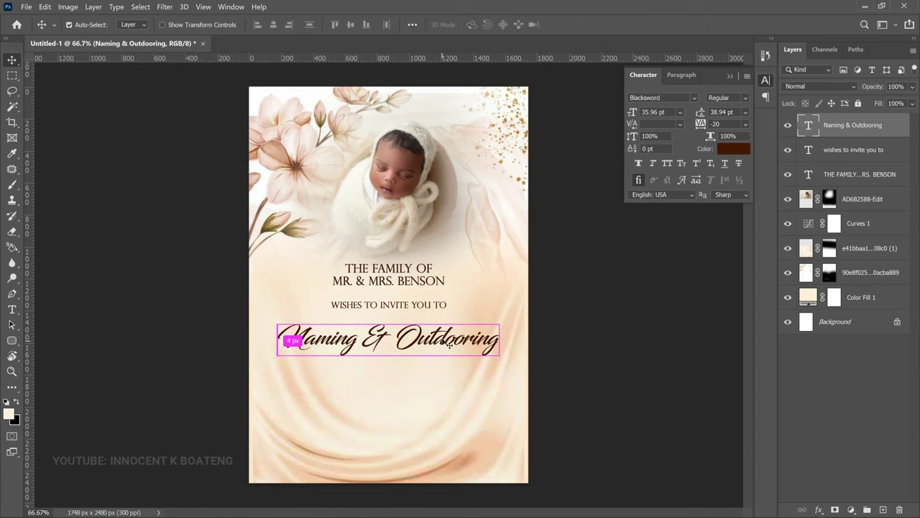
Duplicate the "Naming & Outdooring" title slightly below itself and replace the copy's wording with "CEREMONY"
key(ctrl+j)
drag(441, 346, 449, 362)
double_click(450, 362)
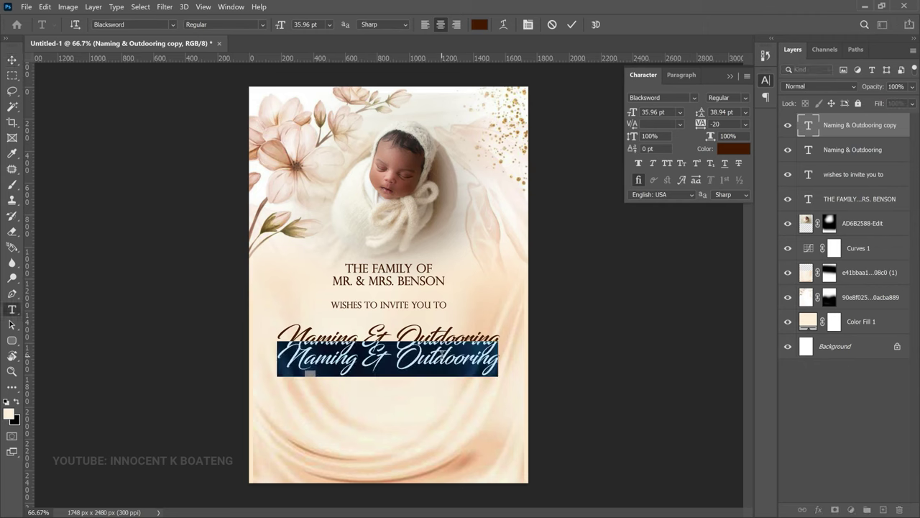
text(CE)
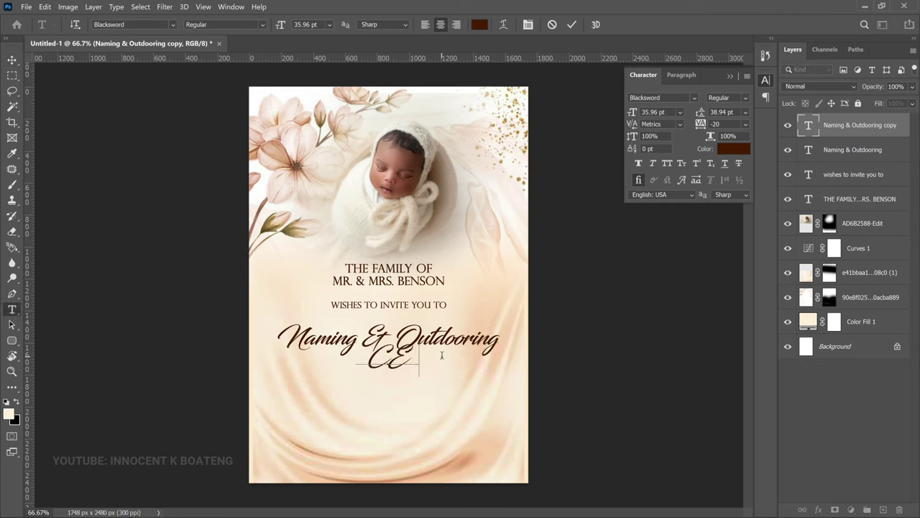
text(REMONY)
Set the "CEREMONY" text to Perpetua Titling MT Bold and move it directly beneath the script title
key(ctrl+a)
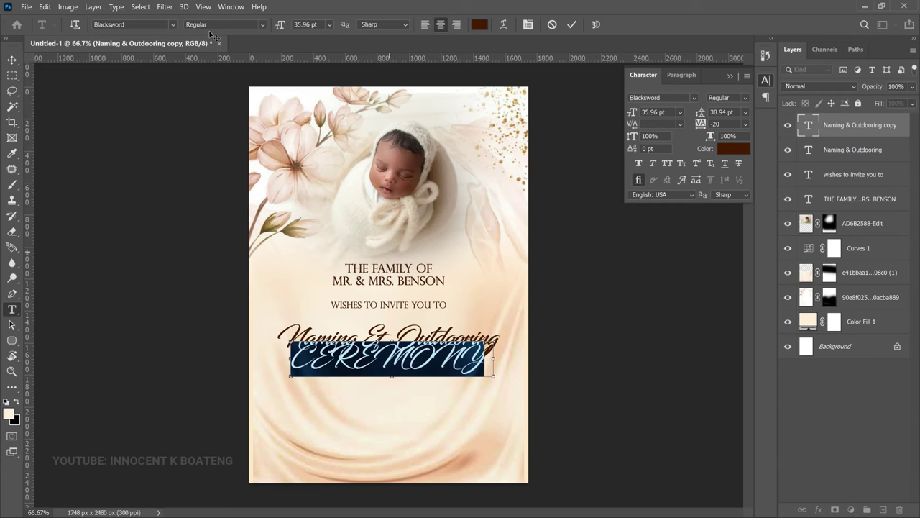
click(153, 26)
text(titl)
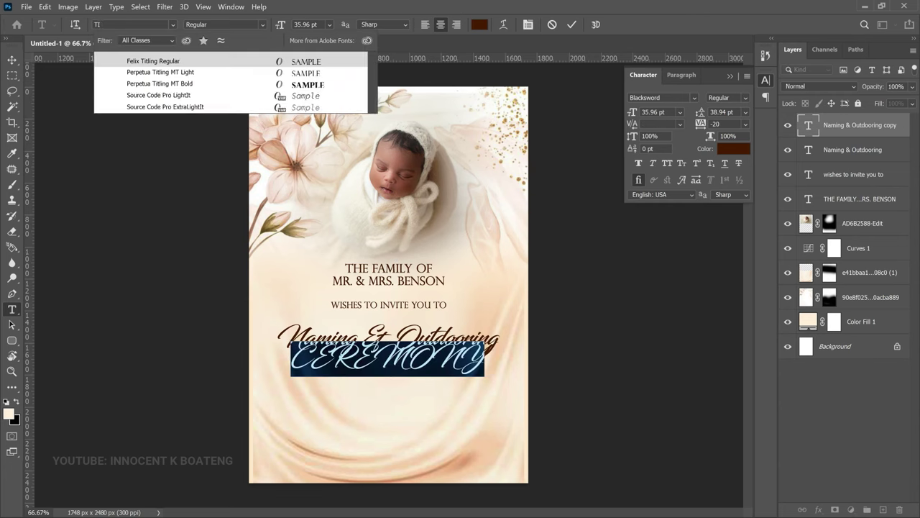
click(186, 87)
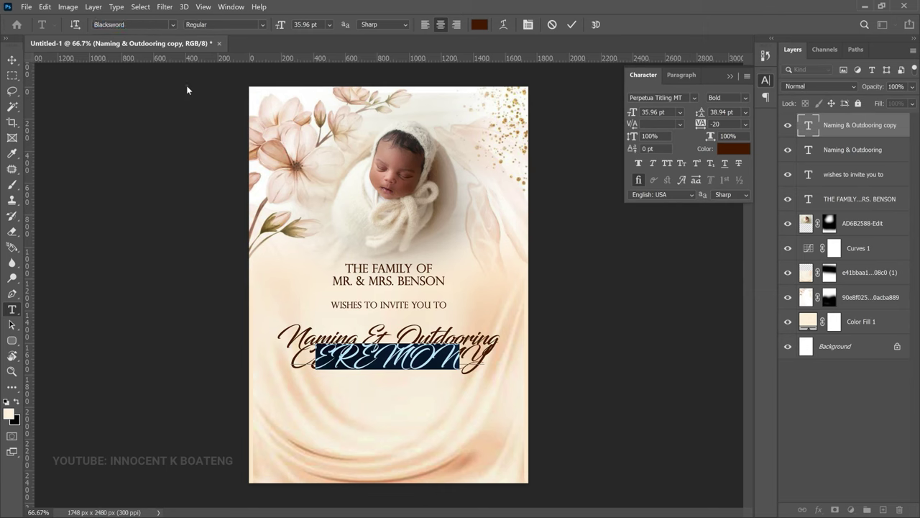
click(11, 59)
drag(410, 319, 452, 330)
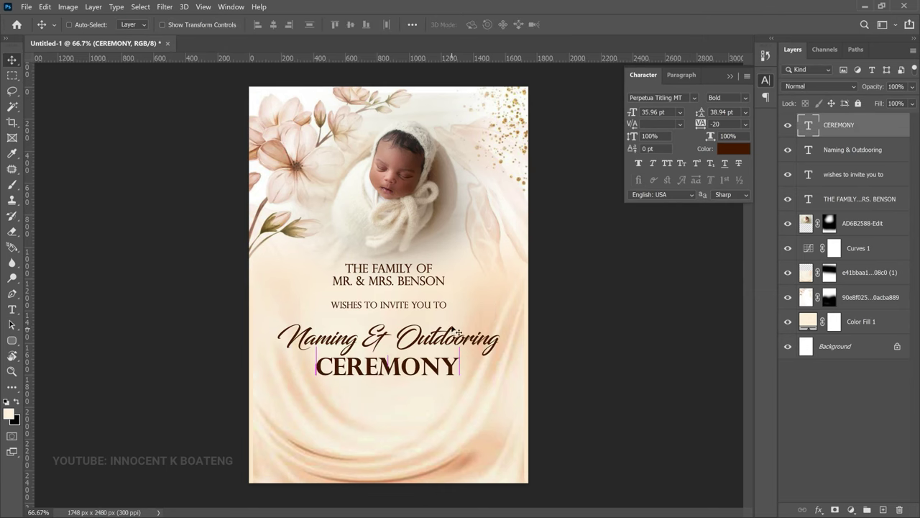
Centre the "CEREMONY" text horizontally on the page and clear the selection
key(ctrl+a)
click(274, 25)
key(ctrl+d)
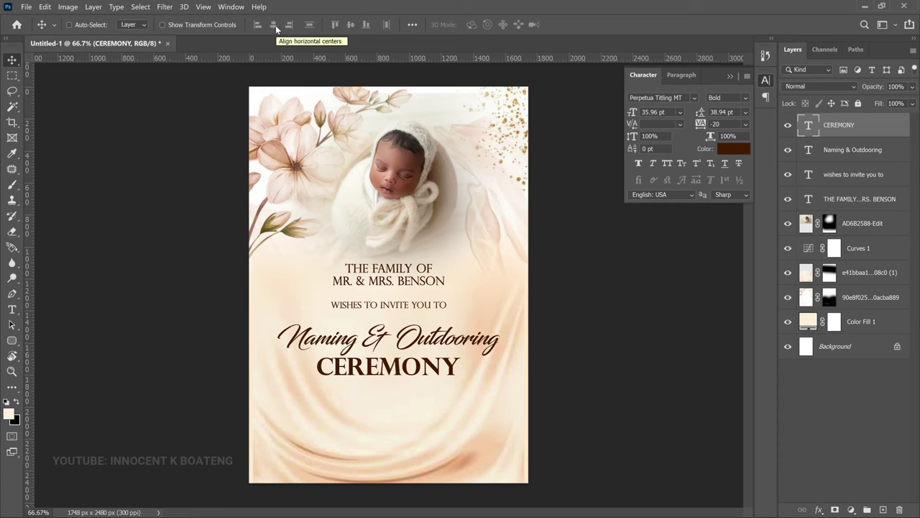
Duplicate the "CEREMONY" text below itself and replace the copy's wording with "OF THEIR BLESSED NEW BORN BABY"
key(ctrl+plus)
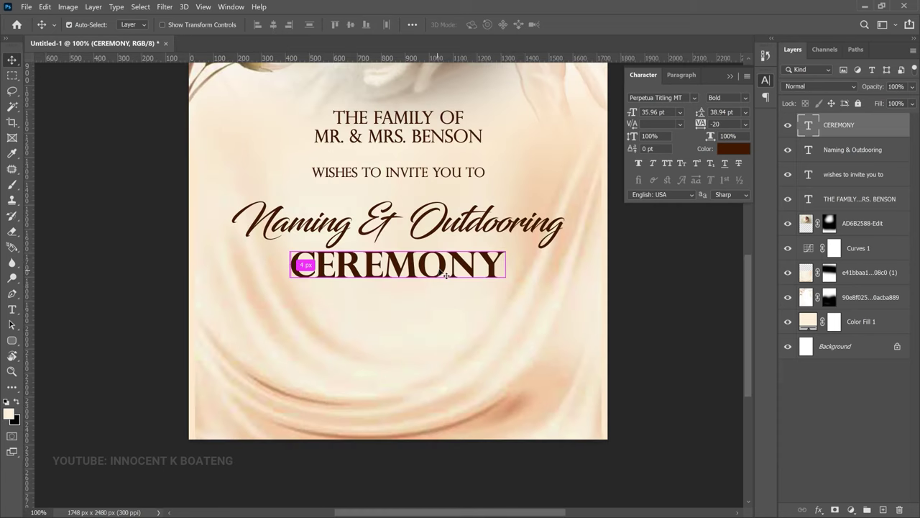
key(ctrl+j)
drag(430, 265, 430, 318)
double_click(427, 314)
click(428, 310)
key(ctrl+a)
key(ctrl+v)
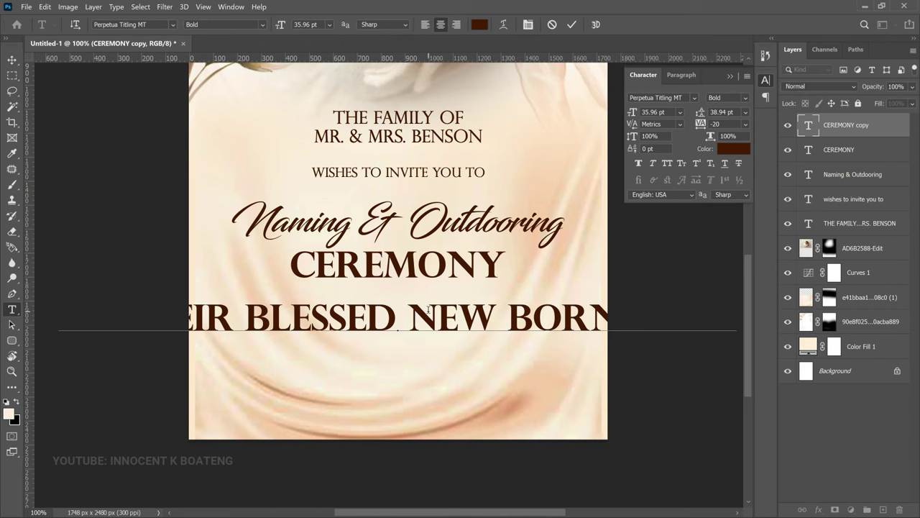
Set the "OF THEIR BLESSED NEW BORN BABY" line to 14 pt Afterglow Regular and commit the text edit
key(ctrl+a)
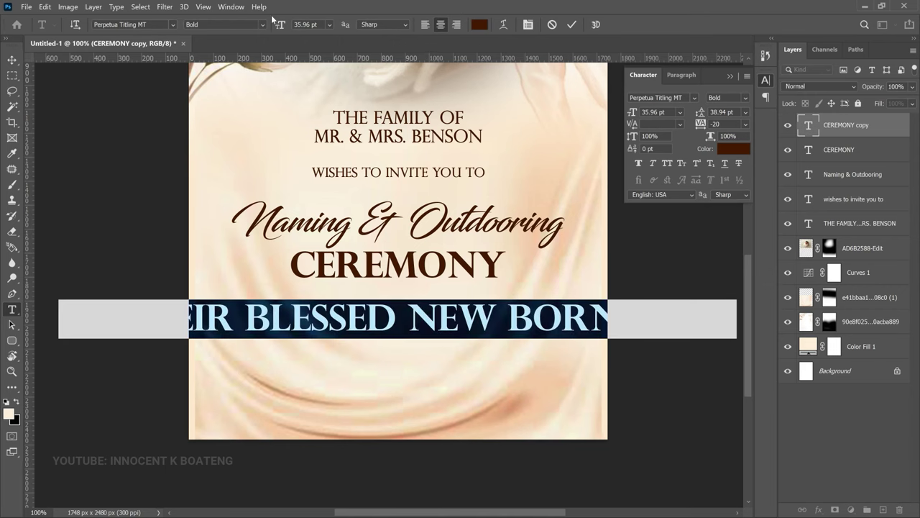
drag(279, 25, 249, 45)
click(152, 24)
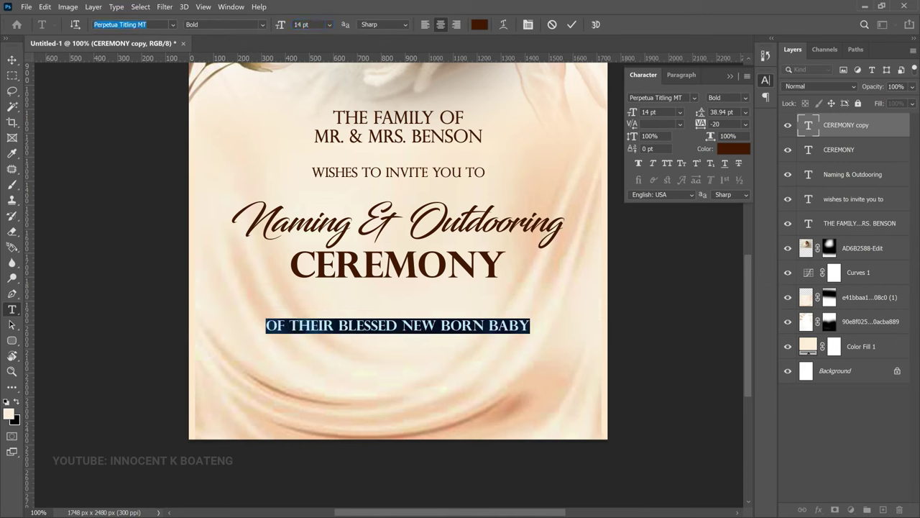
click(173, 24)
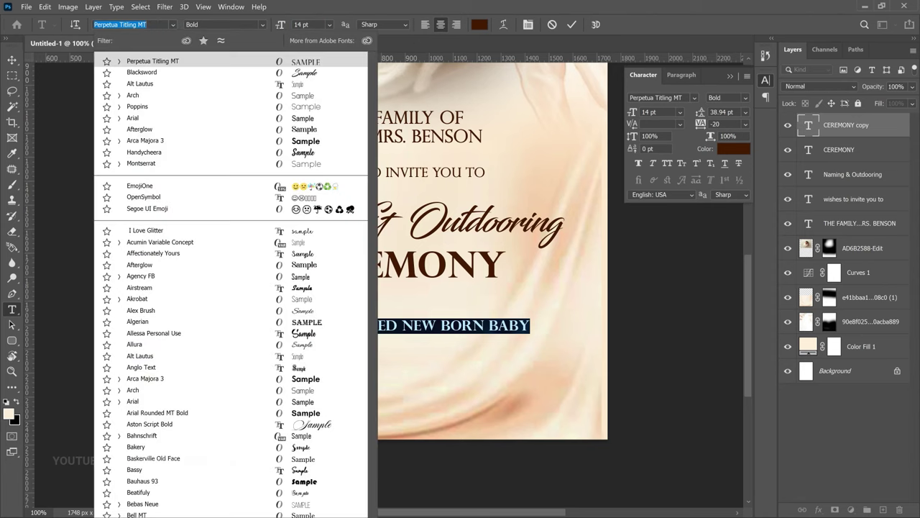
text(aft)
key(Return)
key(ctrl+Return)
key(v)
click(273, 26)
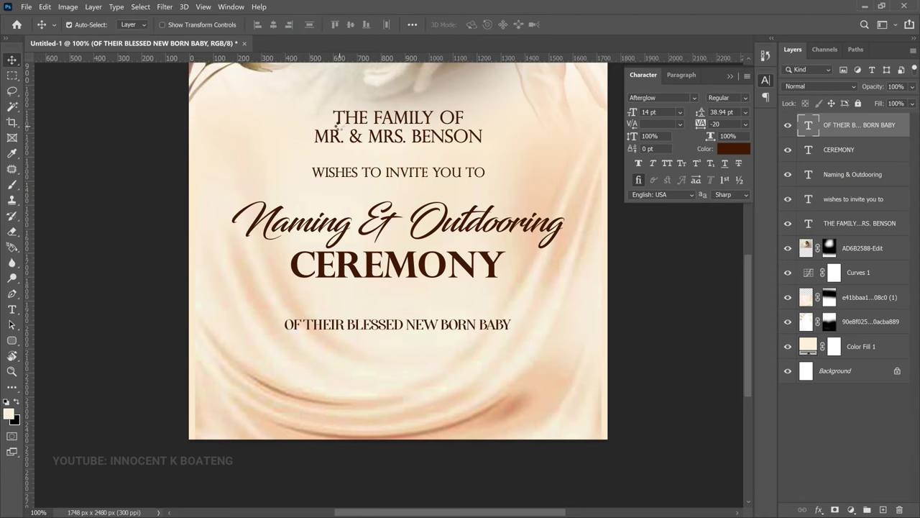
Duplicate the "OF THEIR BLESSED NEW BORN BABY" line just above itself and set the copy's font to Vintage Decorative signs 2 Regular
scroll(408, 389, up, 3)
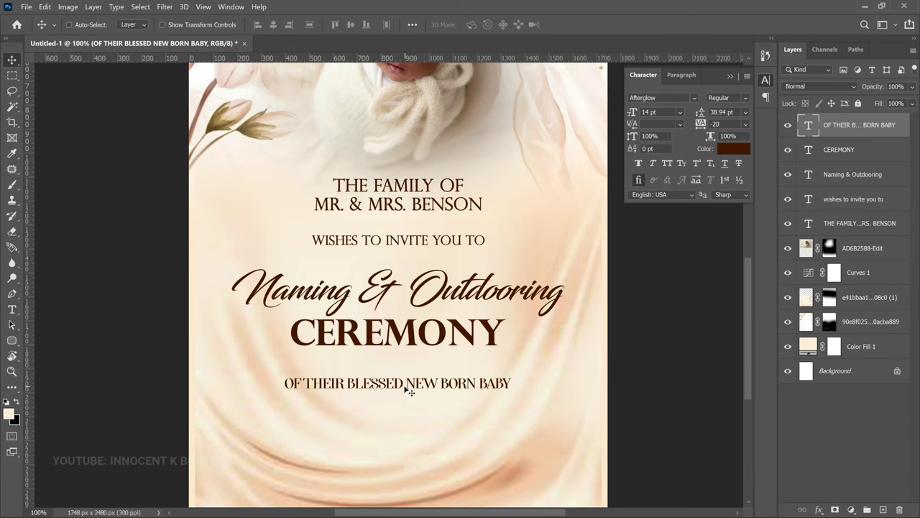
key(ctrl+j)
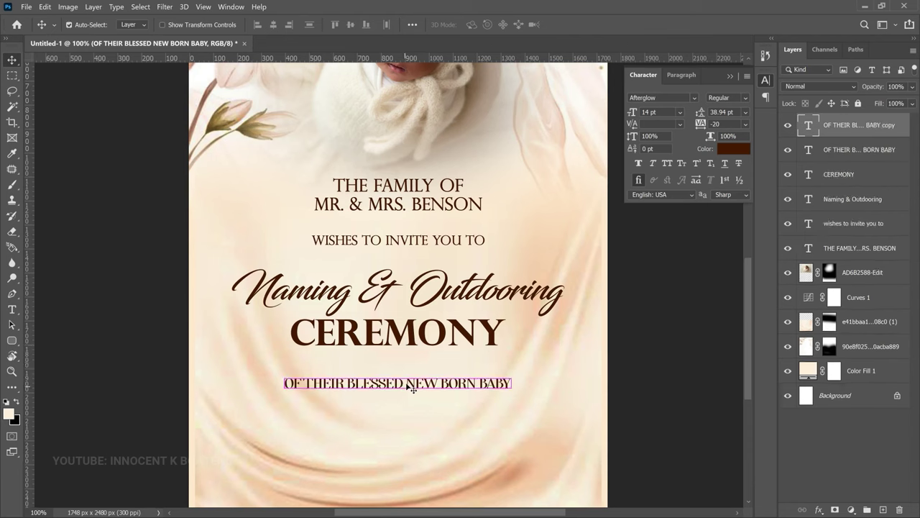
drag(413, 388, 418, 370)
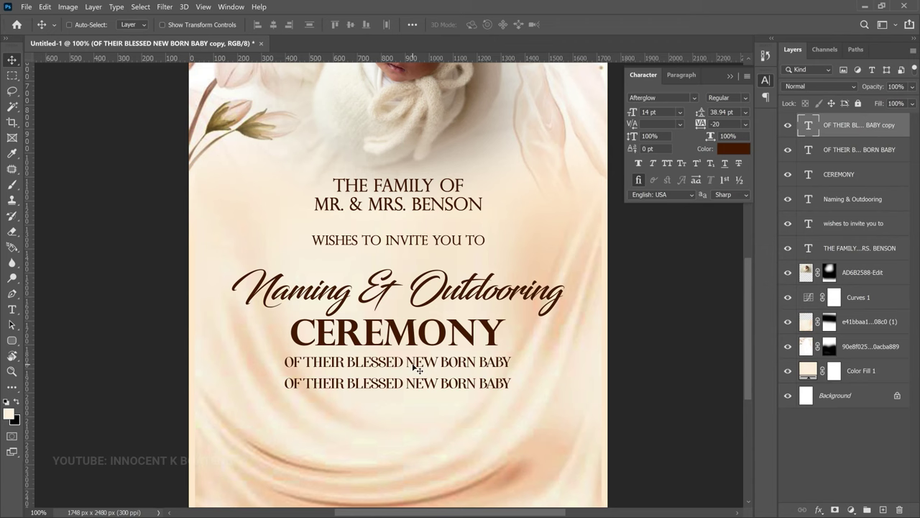
double_click(412, 365)
click(134, 24)
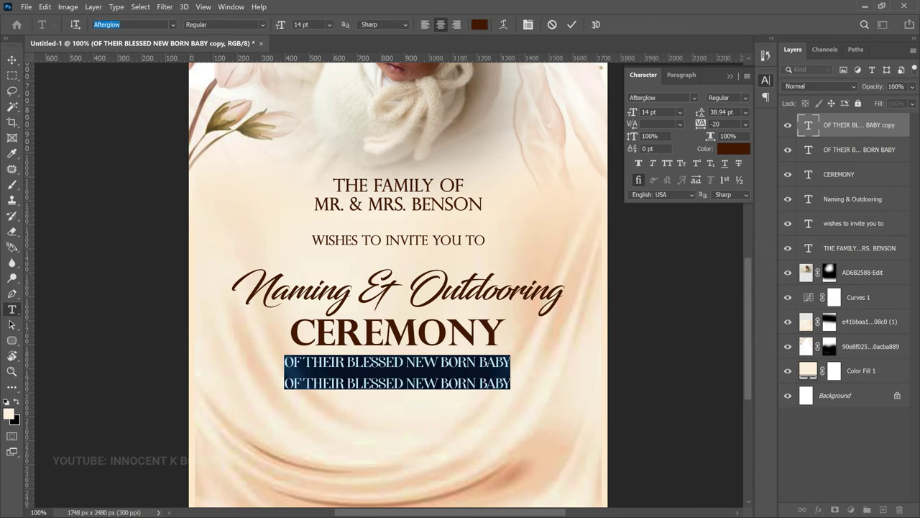
text(v)
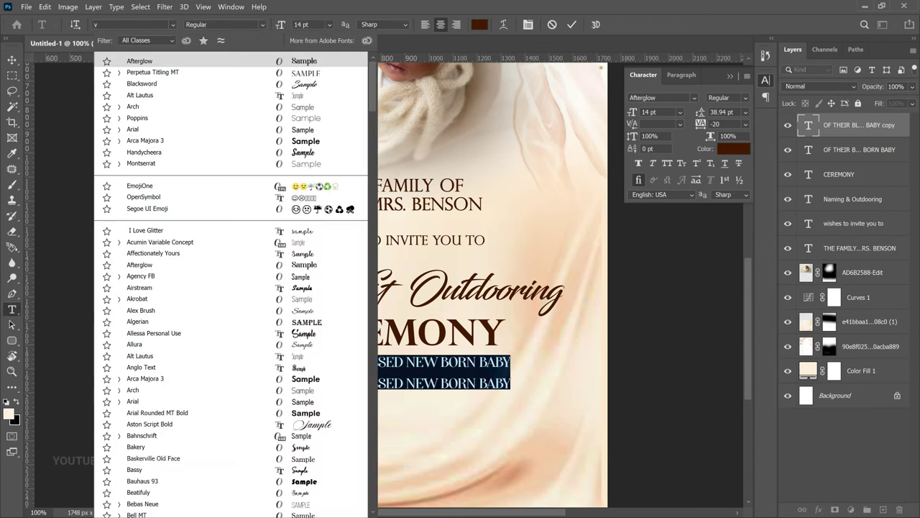
text(intage Decorative sig...)
click(181, 64)
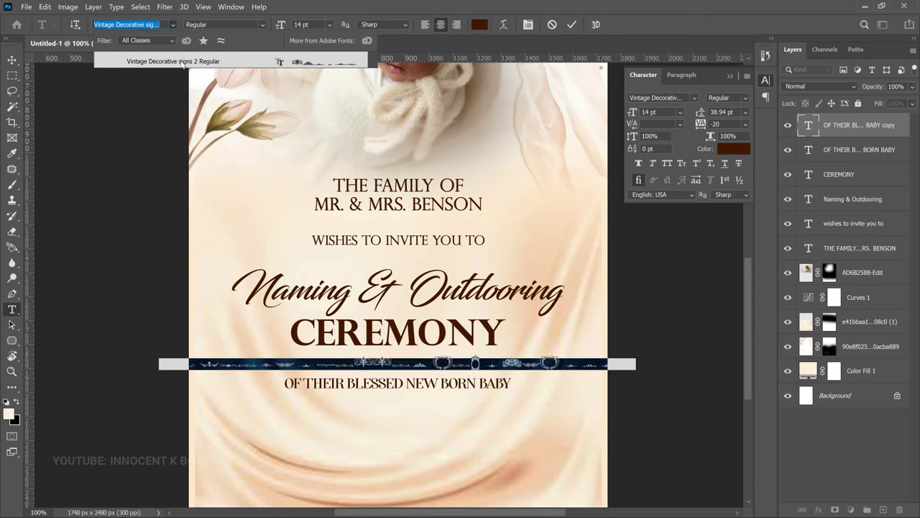
click(184, 62)
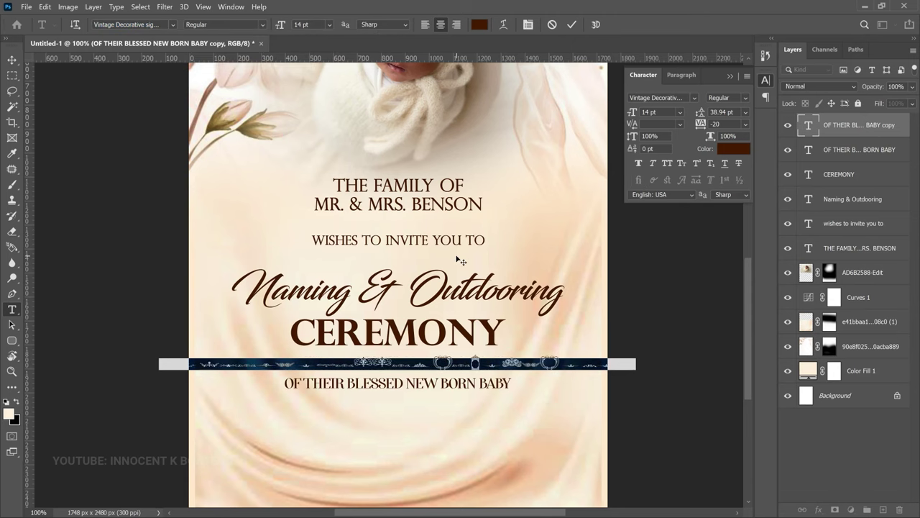
Replace the decorative copy's characters with the single letter "k" to make a divider ornament
click(455, 254)
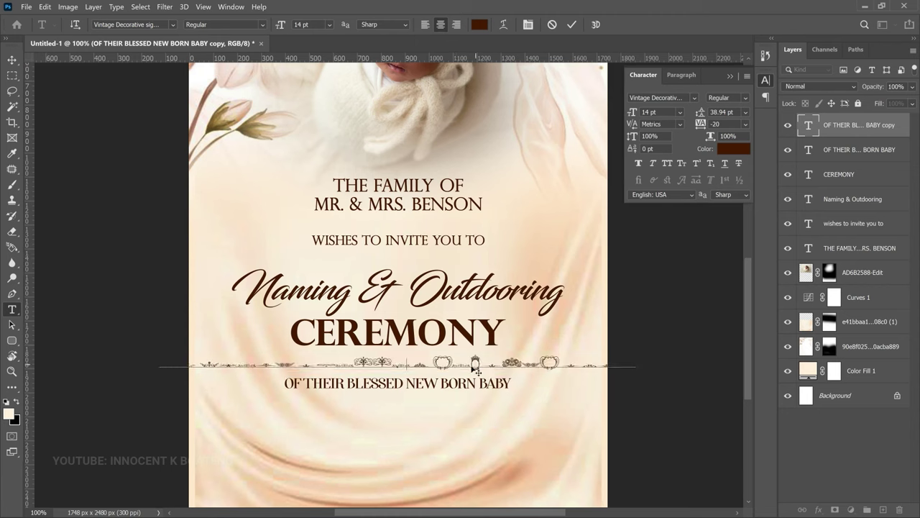
key(ctrl+a)
text(a)
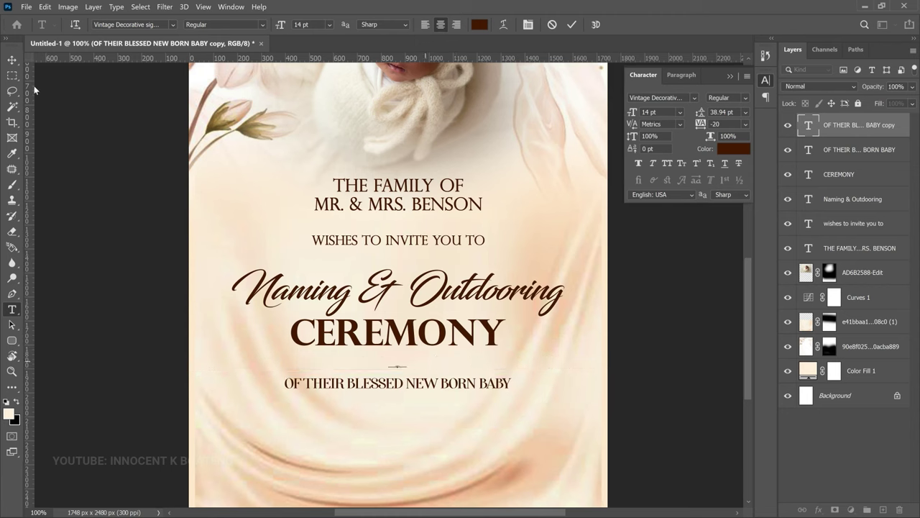
Scale the divider ornament up to about 135 pt, centre it horizontally beneath "CEREMONY" and clear the selection
click(11, 60)
key(ctrl+t)
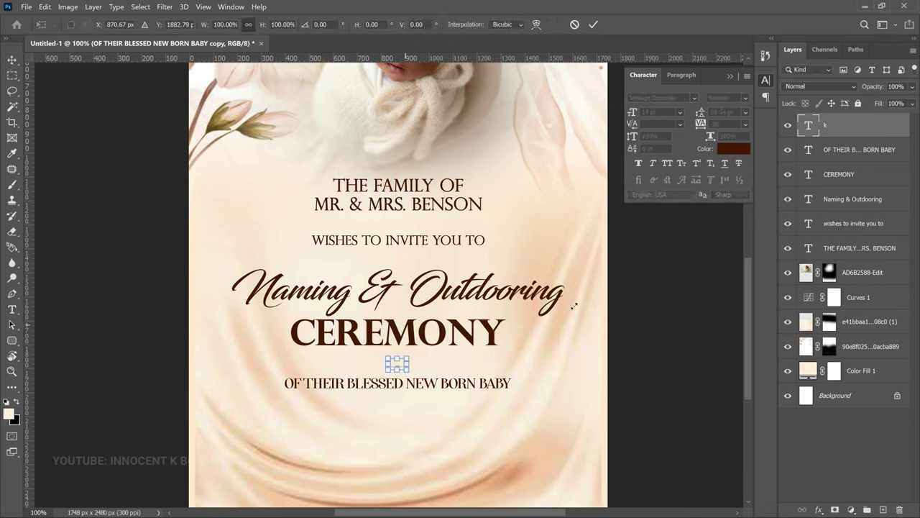
drag(574, 305, 488, 346)
key(Return)
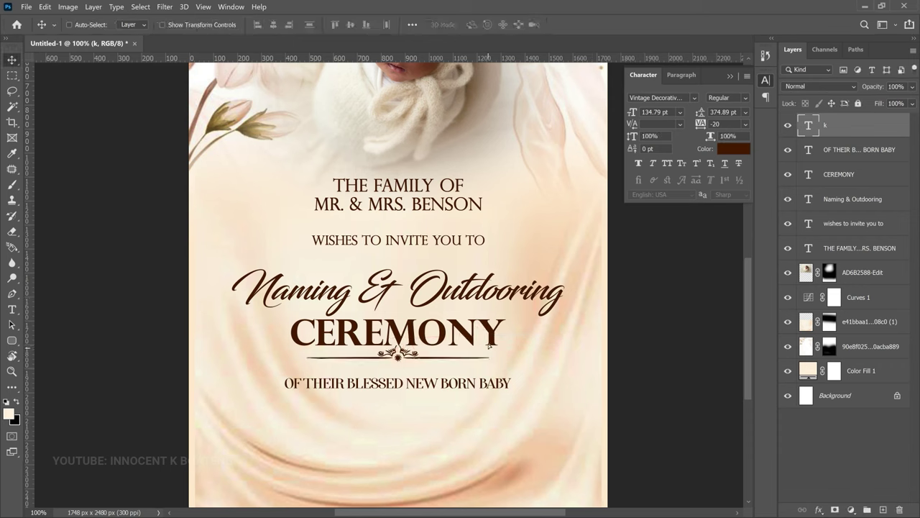
key(ctrl+a)
click(274, 25)
key(ctrl+d)
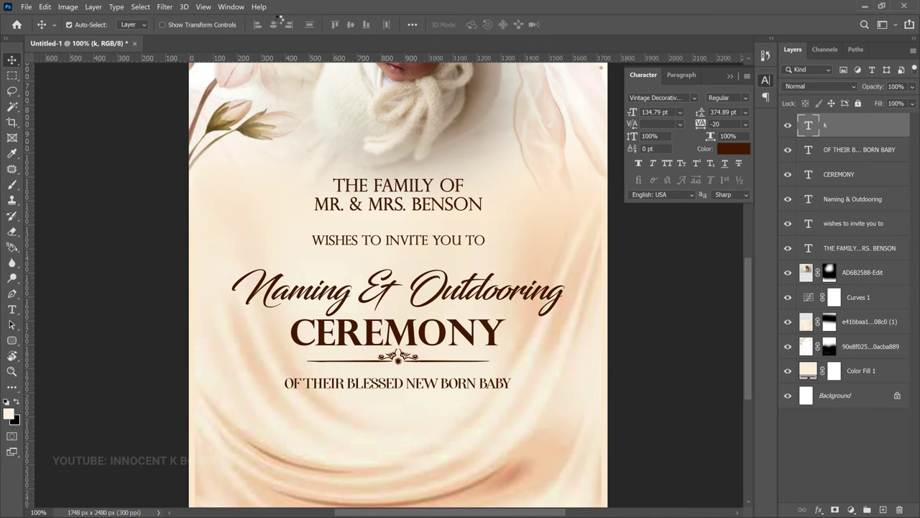
Group all the invitation text layers together with the divider ornament layer
scroll(481, 248, down, 3)
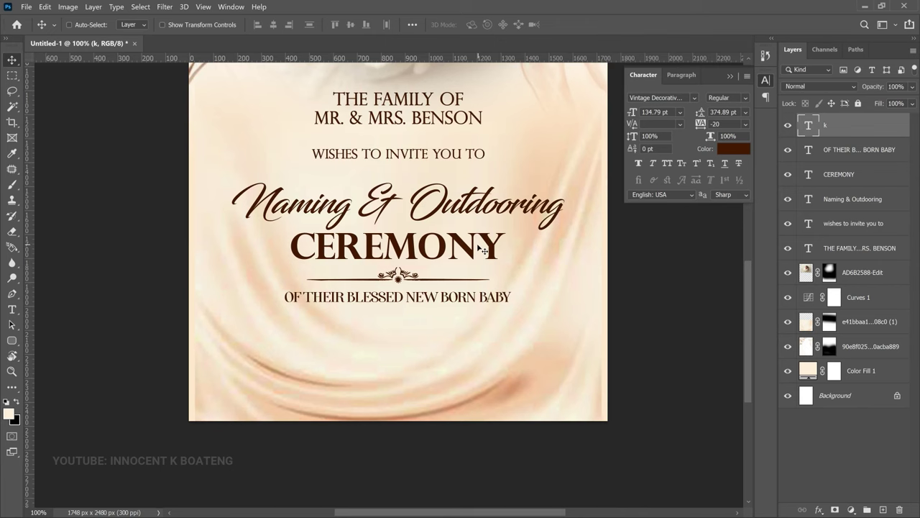
click(856, 246)
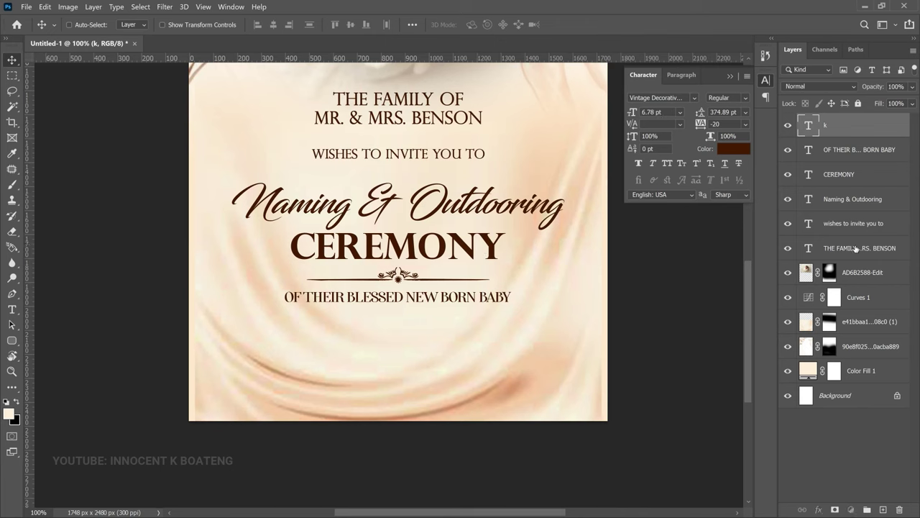
shift+click(847, 128)
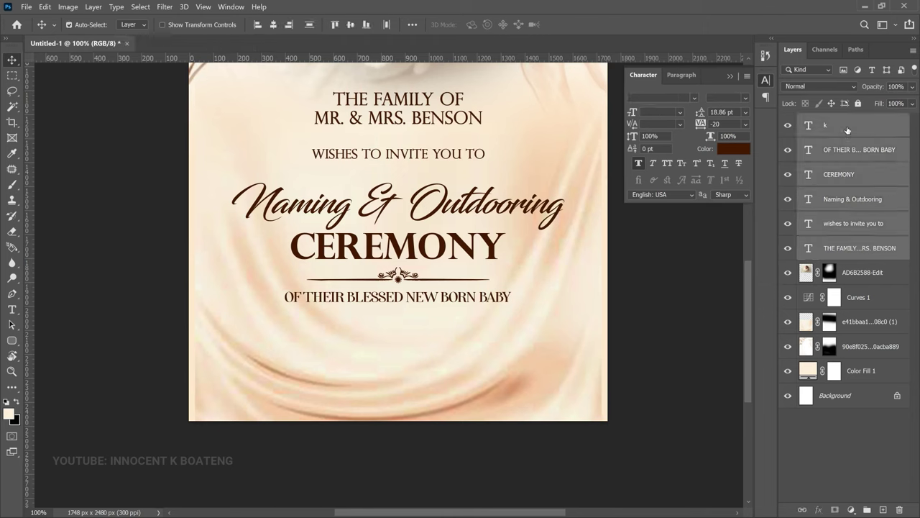
key(ctrl+g)
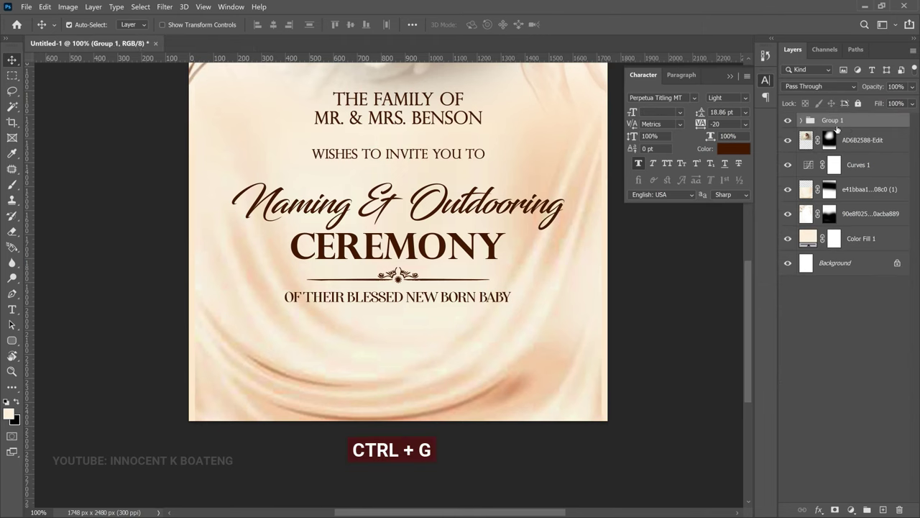
key(ctrl)
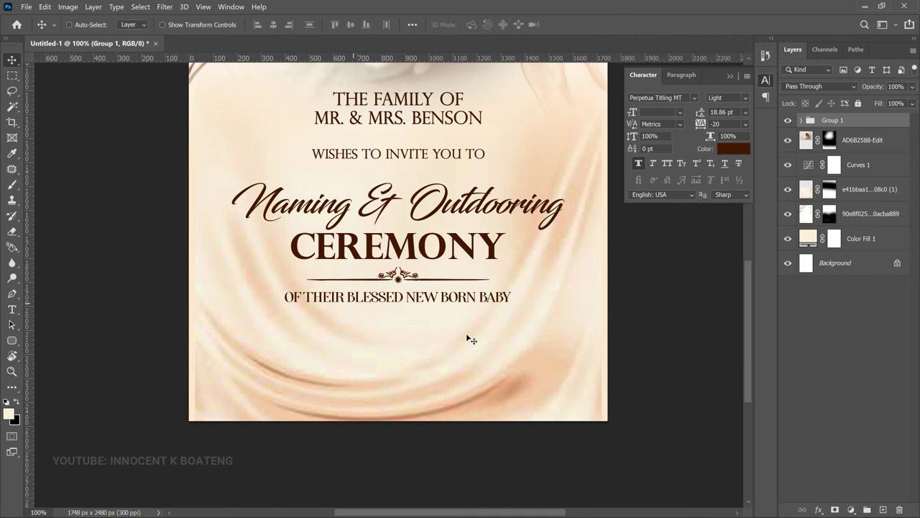
Draw a black rectangle about 1429 × 264 px below the "OF THEIR BLESSED NEW BORN BABY" line and centre it horizontally
scroll(467, 335, down, 3)
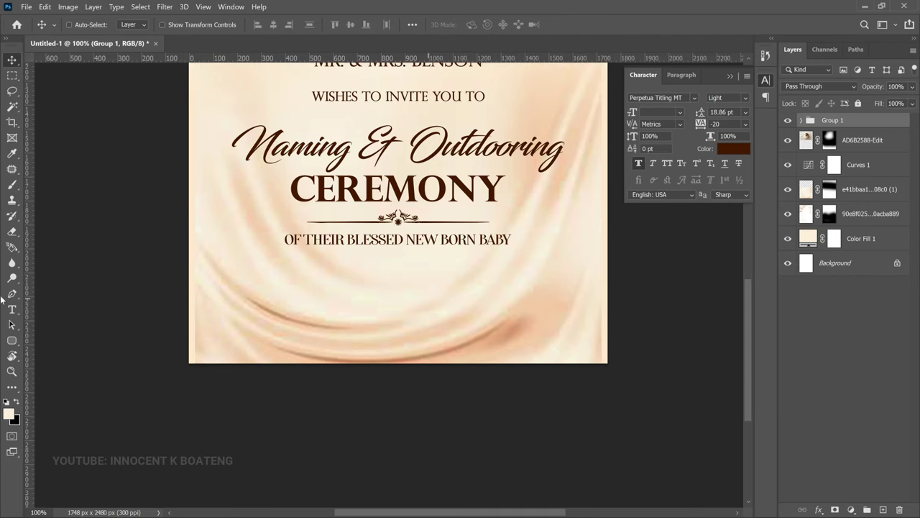
click(12, 344)
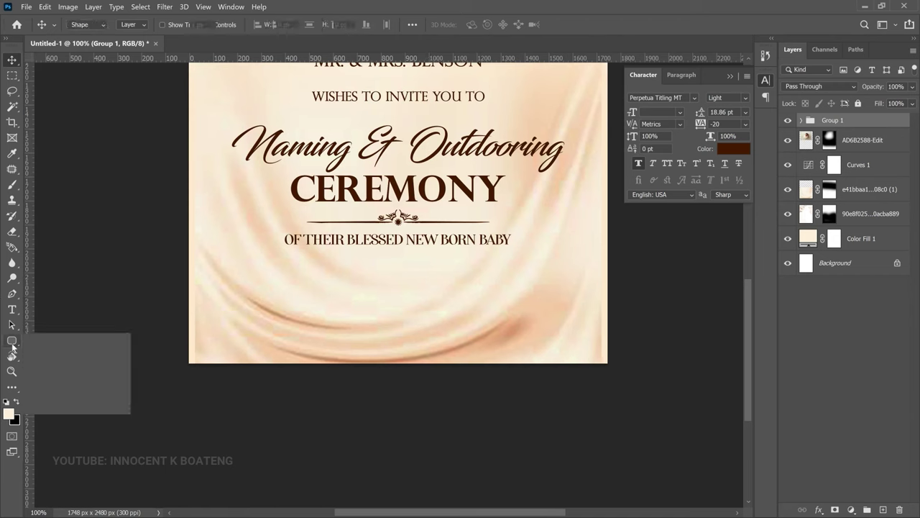
click(118, 338)
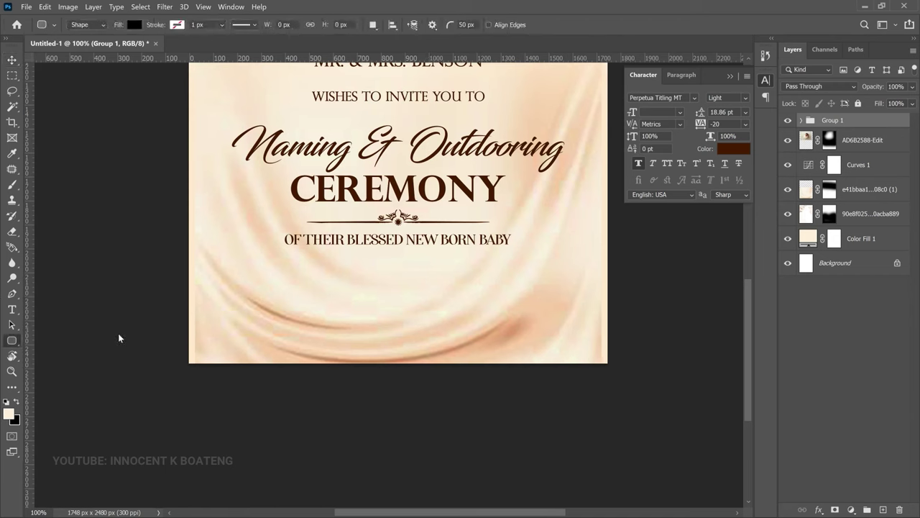
drag(240, 264, 581, 325)
key(v)
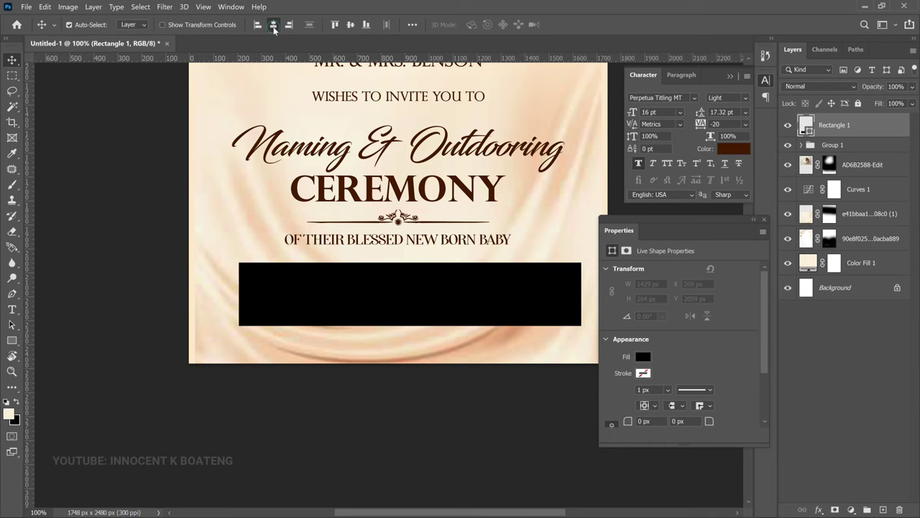
click(273, 24)
Add a gradient overlay to the black rectangle using the last preset, a dark brown to orange-brown gradient
right_click(841, 130)
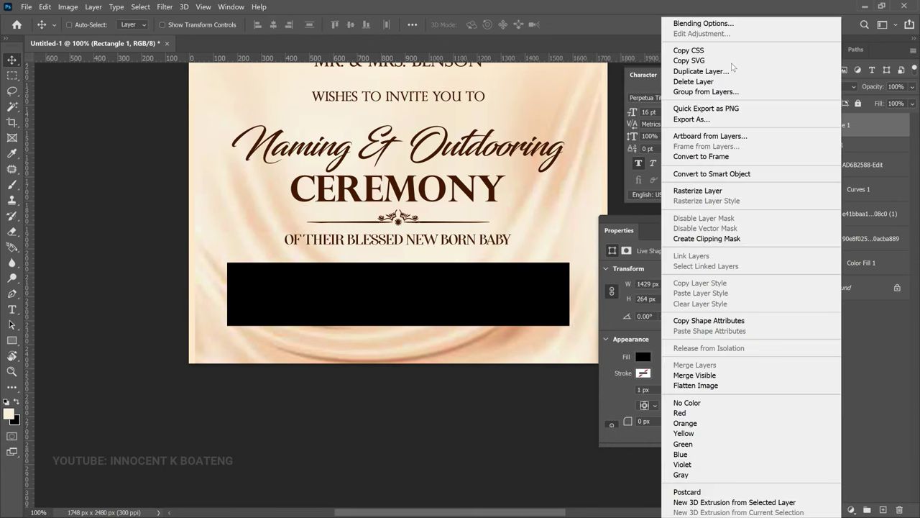
click(690, 25)
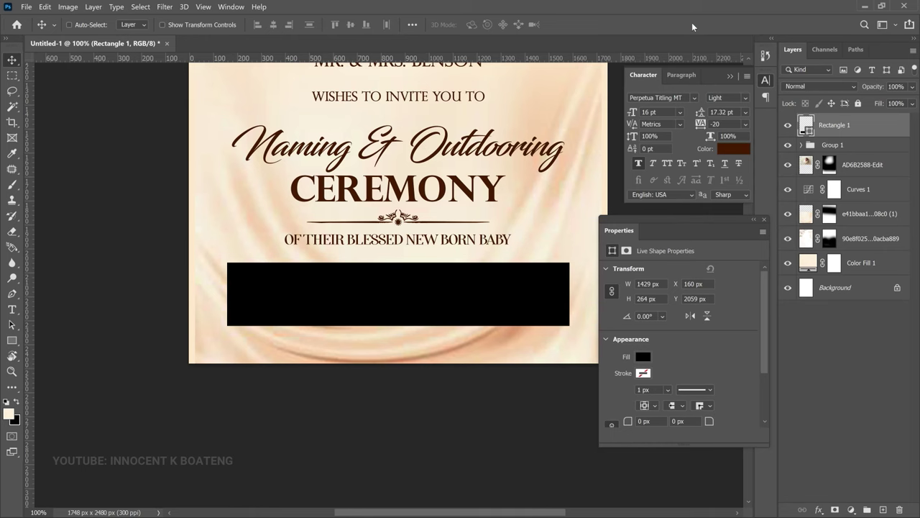
click(490, 250)
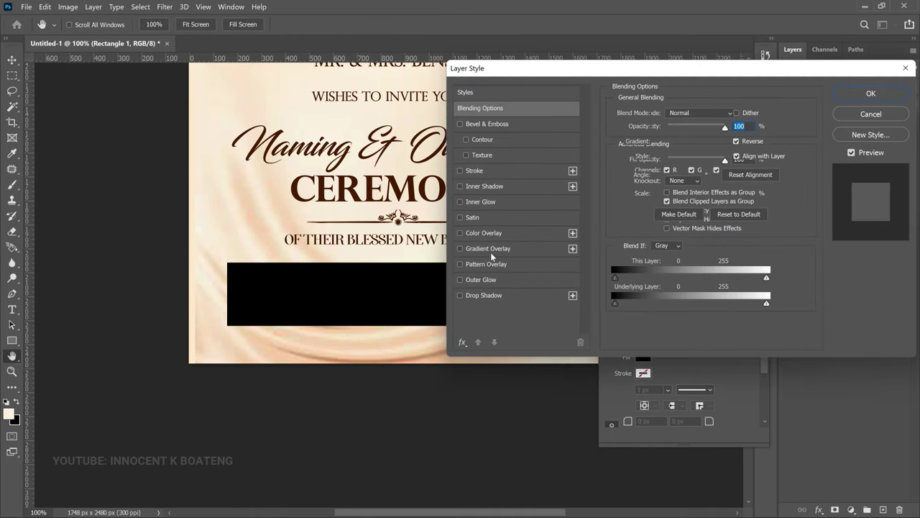
click(683, 143)
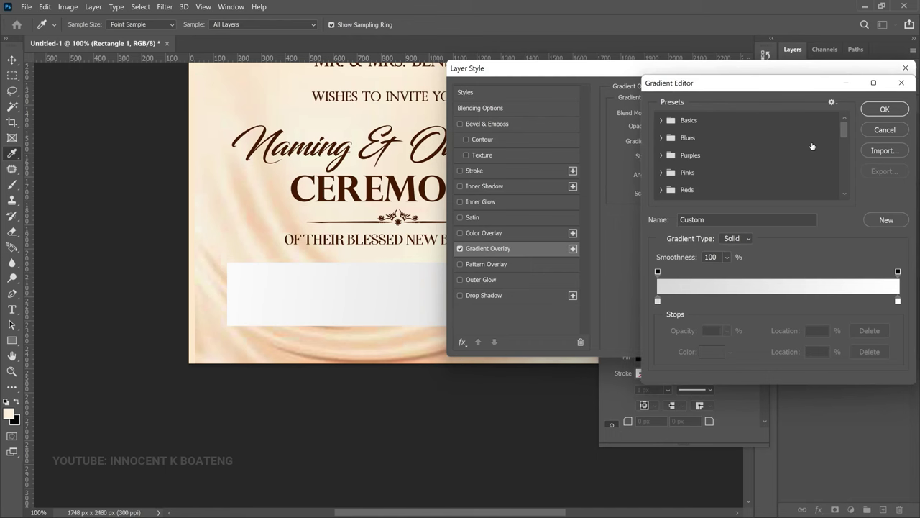
drag(845, 129, 849, 188)
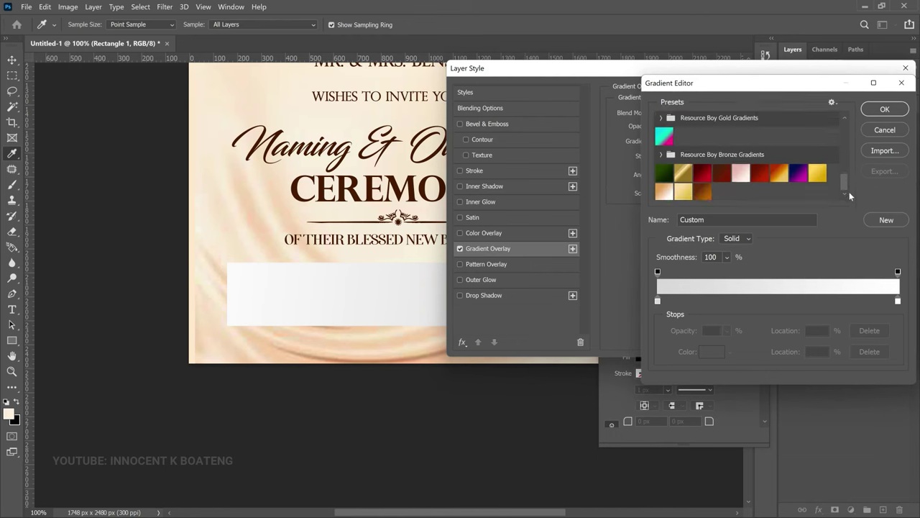
click(702, 192)
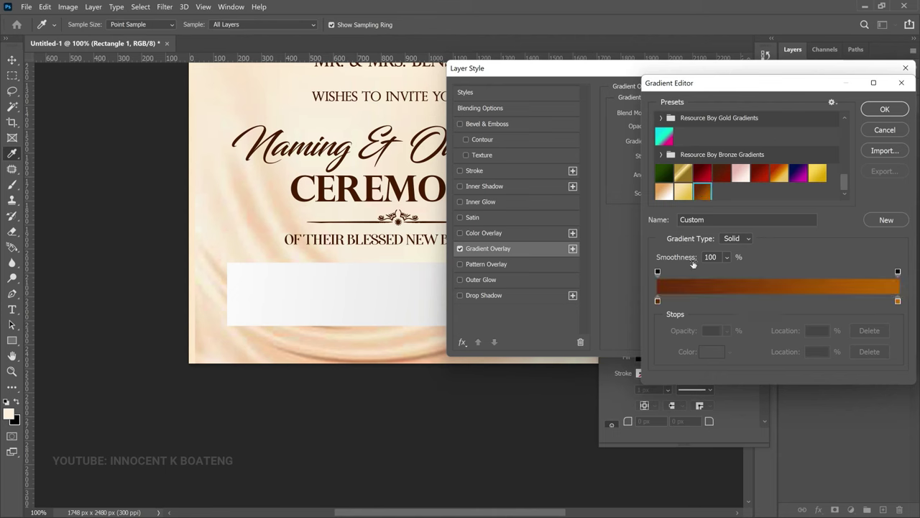
Check the gradient's two stop colours and apply the overlay with its Reverse option turned off
click(658, 302)
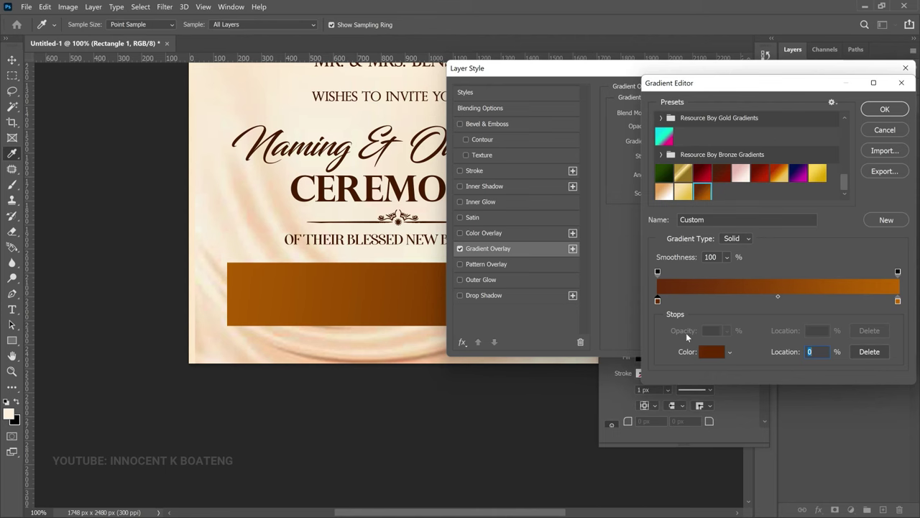
click(709, 352)
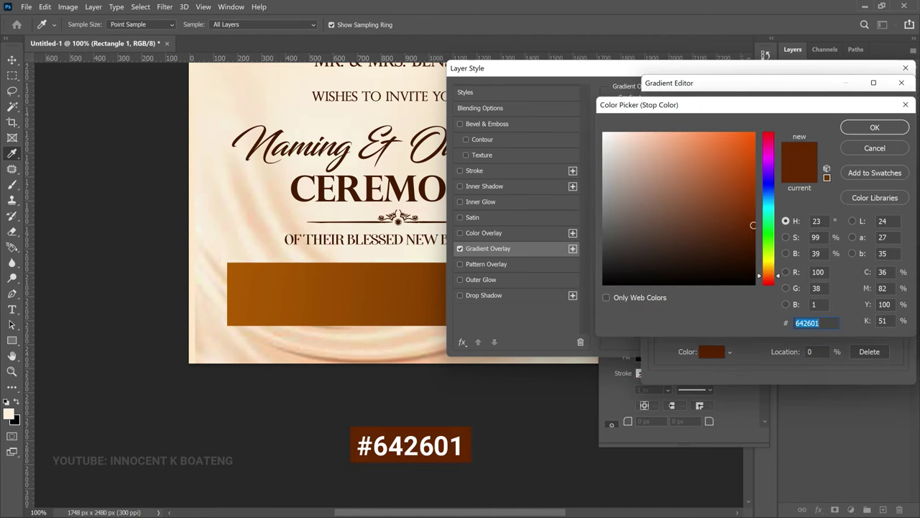
click(875, 128)
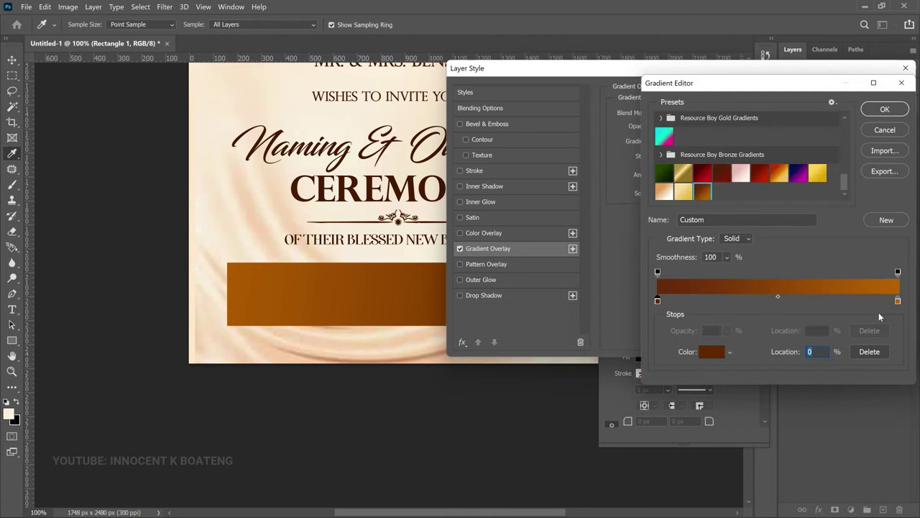
click(897, 301)
click(714, 352)
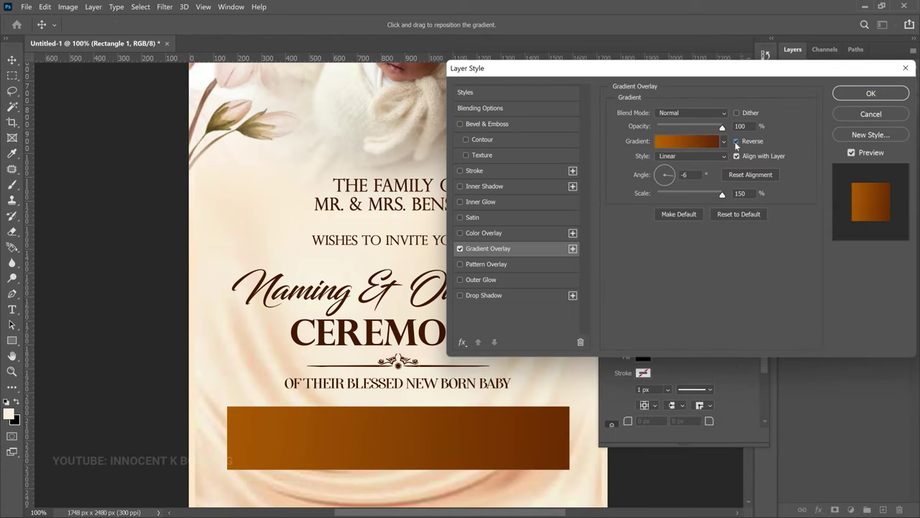
click(736, 141)
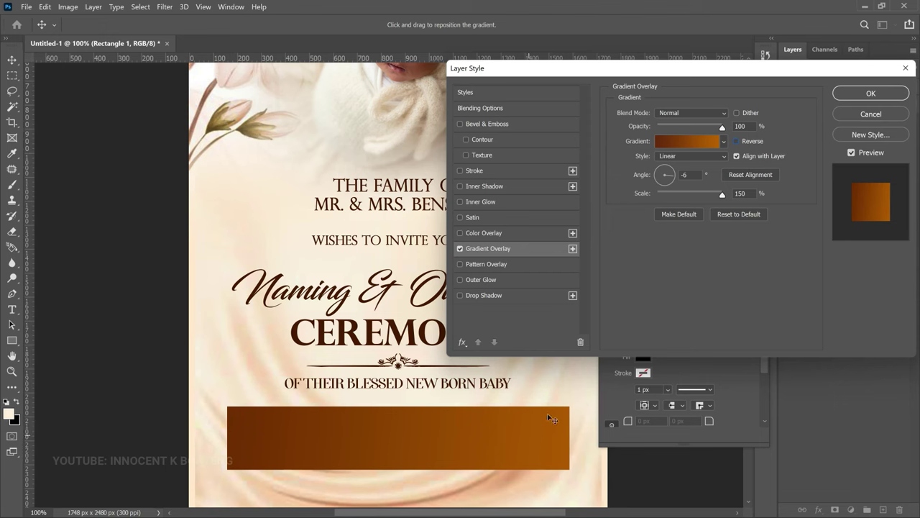
click(872, 94)
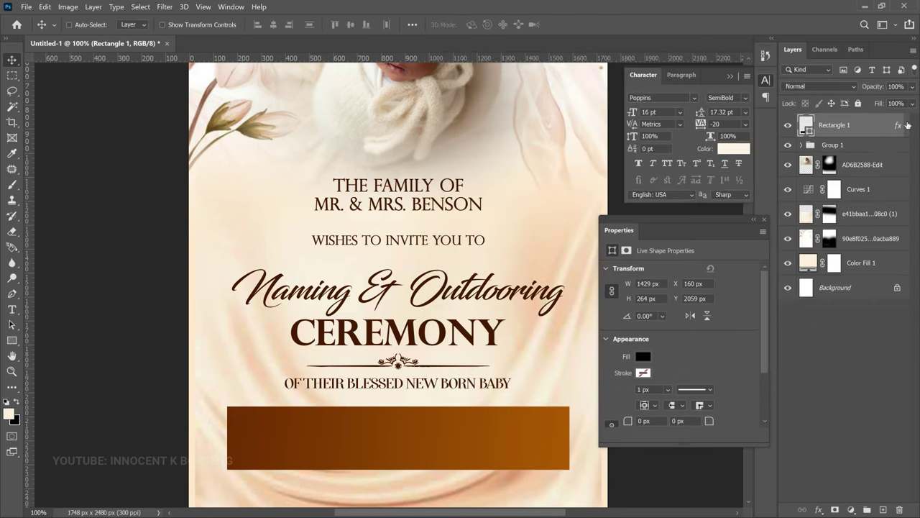
Duplicate the gradient rectangle and narrow the copy about its centre to roughly 26% of the width, about 373 px
key(ctrl+j)
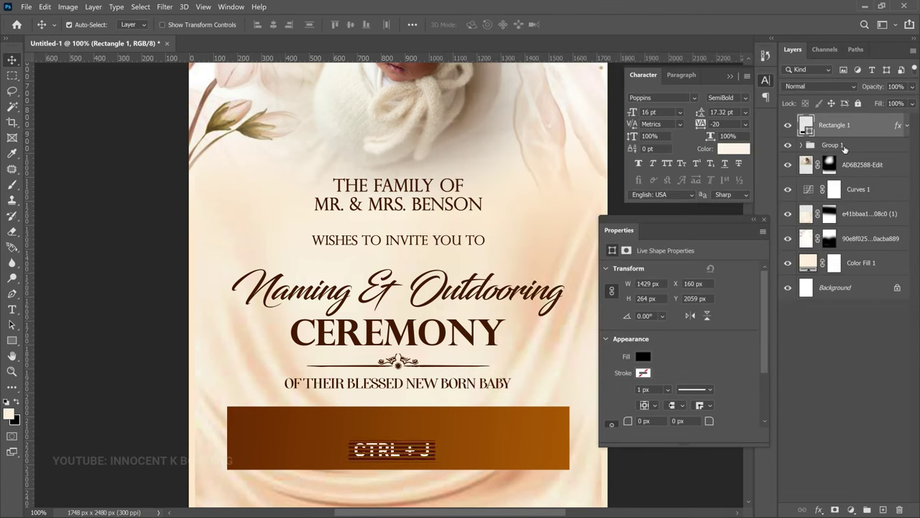
key(ctrl)
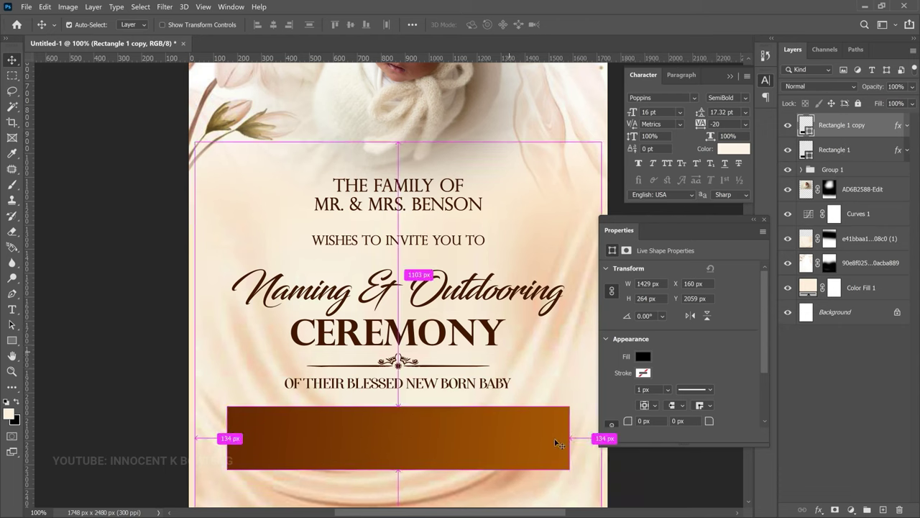
key(ctrl+t)
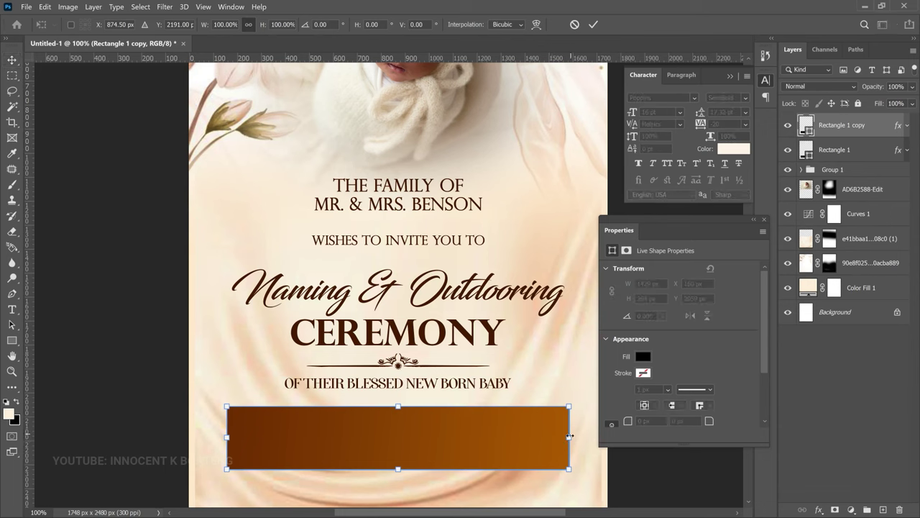
drag(570, 435, 443, 434)
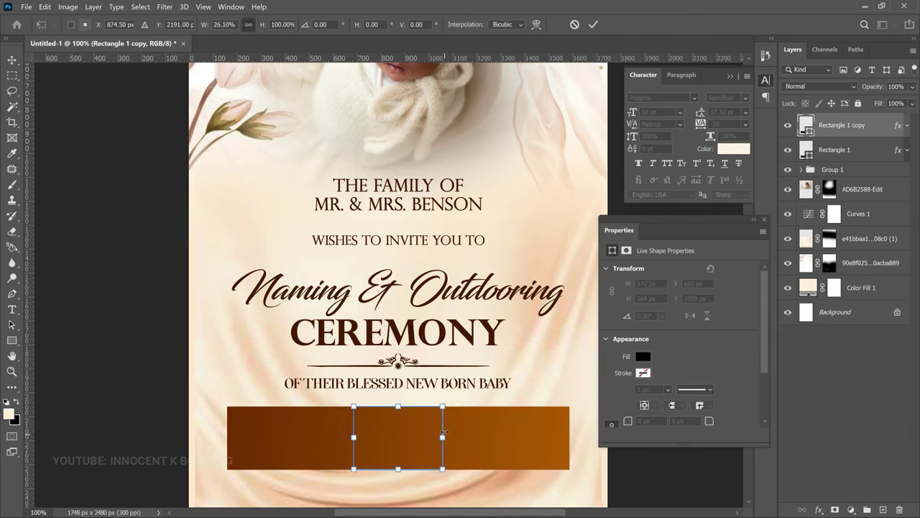
key(Return)
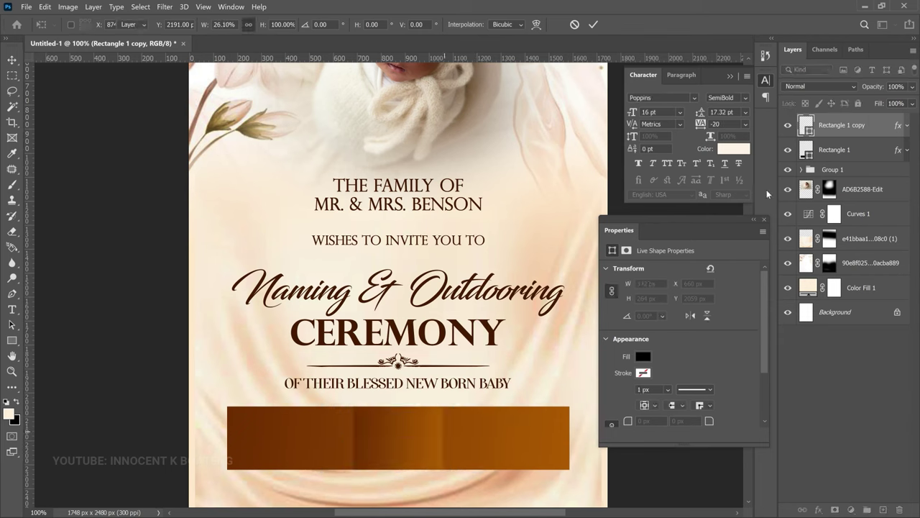
Clear the narrow copy's layer style and fill it with a darker shade of the brown sampled from the gradient box
right_click(843, 125)
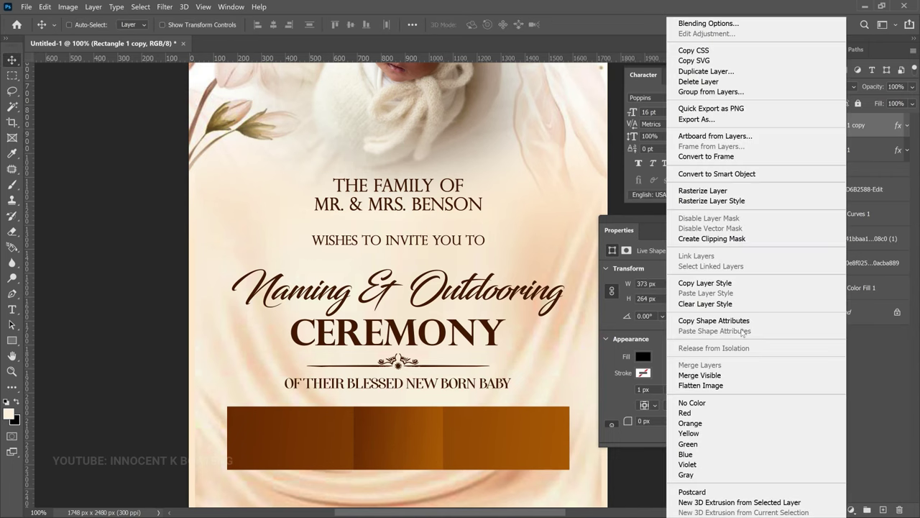
click(742, 305)
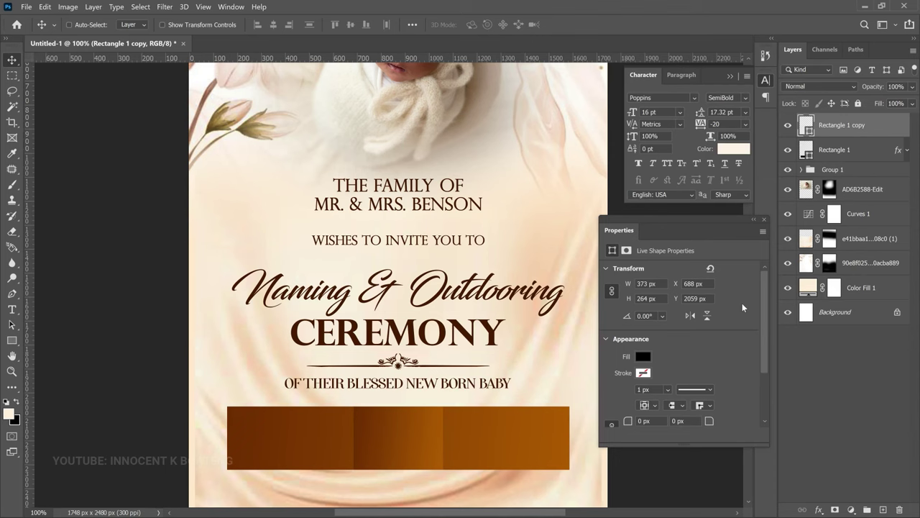
double_click(809, 129)
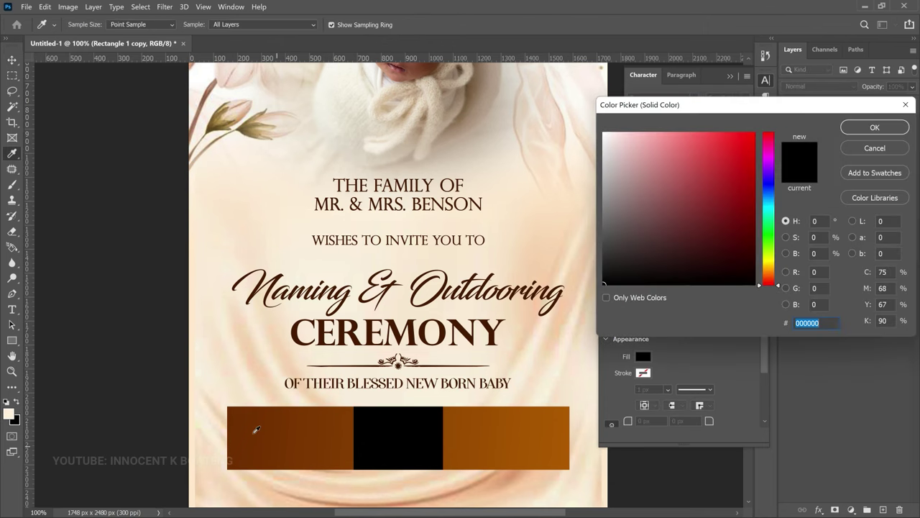
click(255, 429)
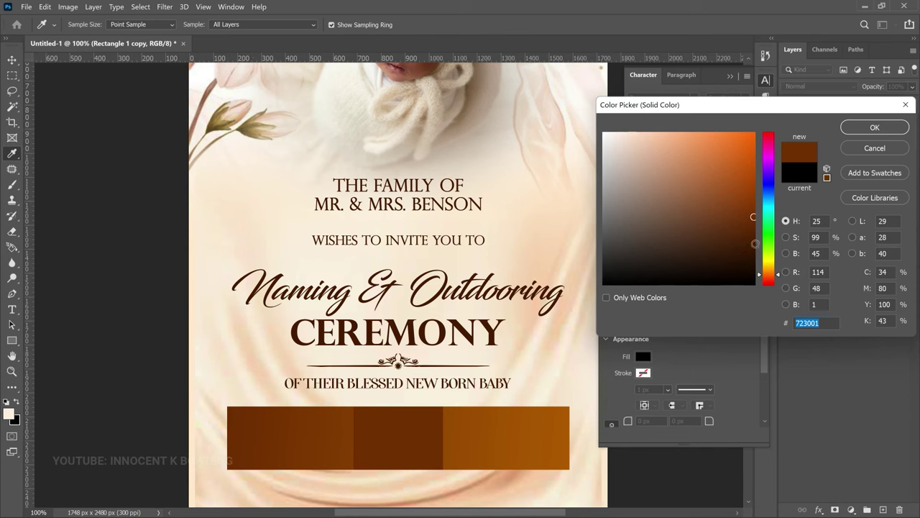
click(755, 244)
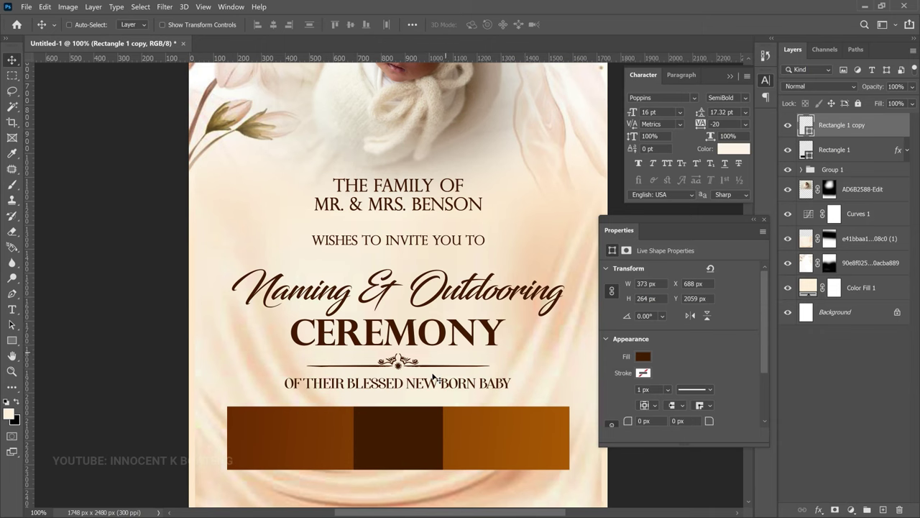
Add the text "WEDNESDAY 31ST DECEMBER 2024" on the gradient box, breaking it into two lines before "DECEMBER"
scroll(273, 425, down, 1)
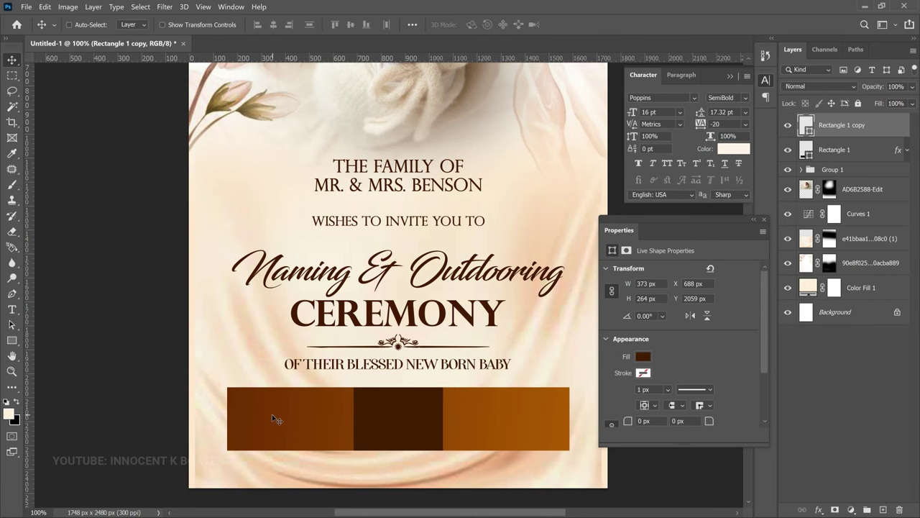
key(t)
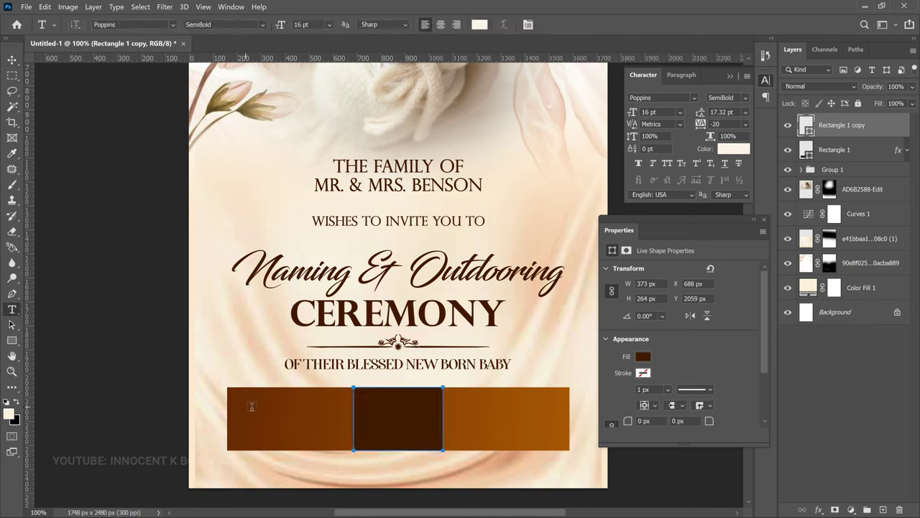
click(273, 419)
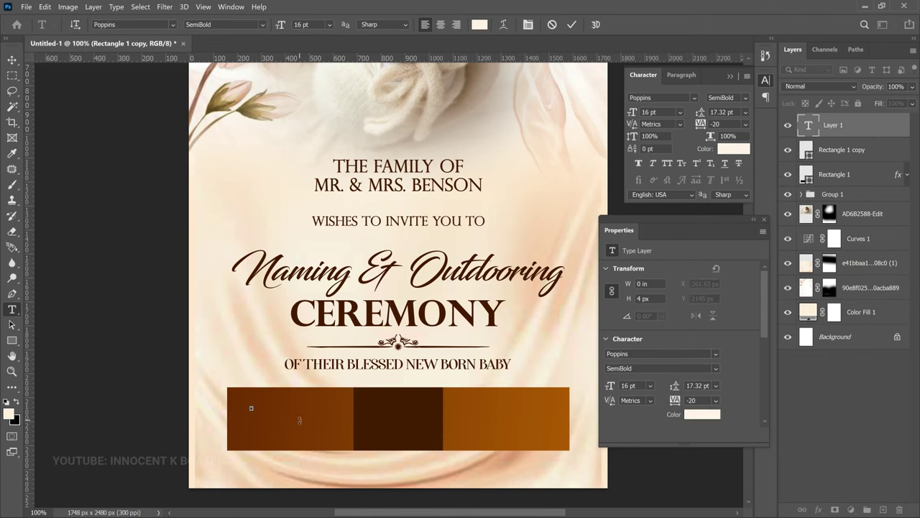
scroll(300, 426, up, 1)
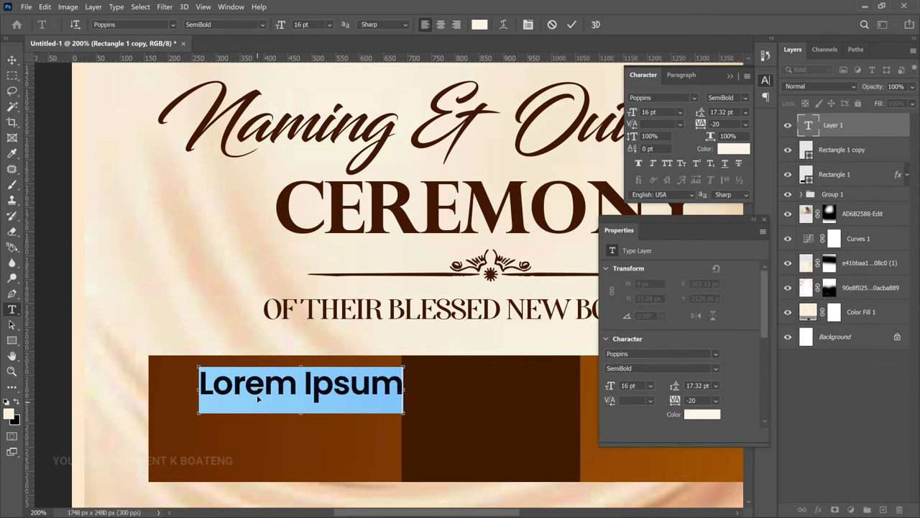
key(ctrl+h)
text(WEDNESDAY 31ST DECEMBER 2024)
click(475, 378)
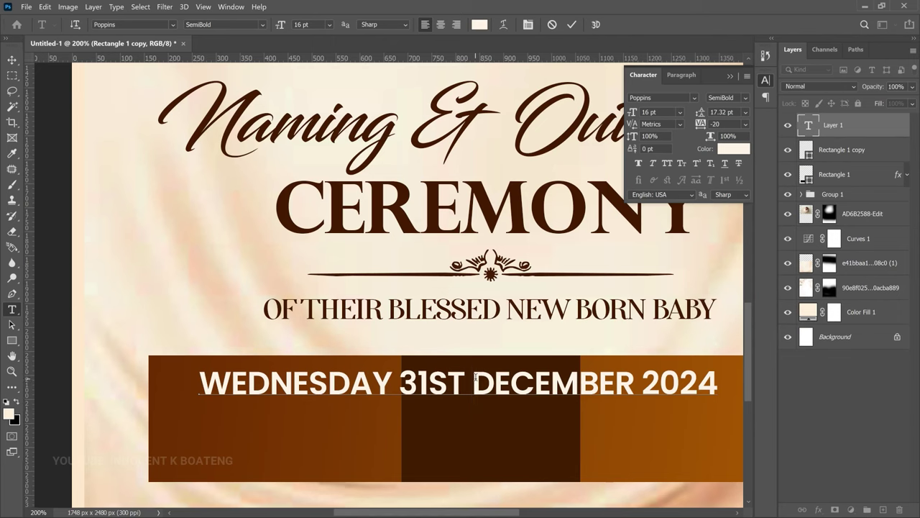
key(Return)
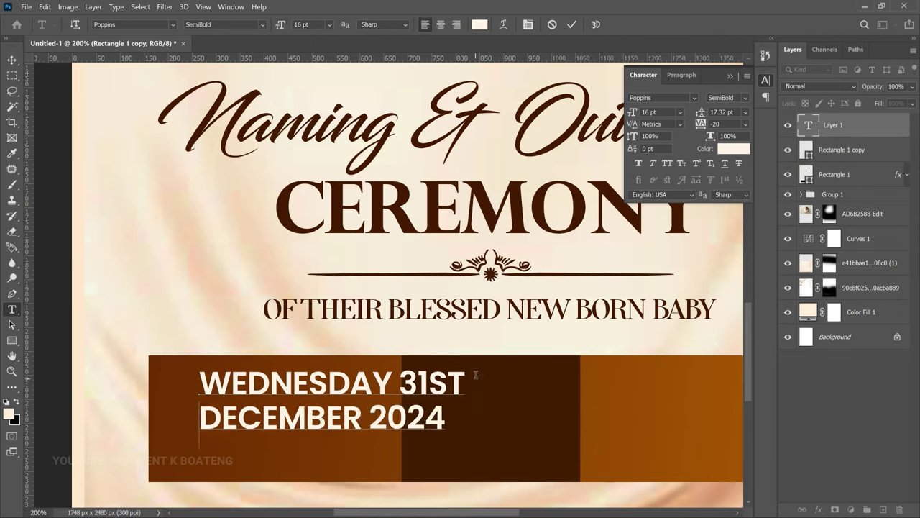
Scale the date text down to about 12.98 pt and fit it inside the box's left brown section
right_click(12, 60)
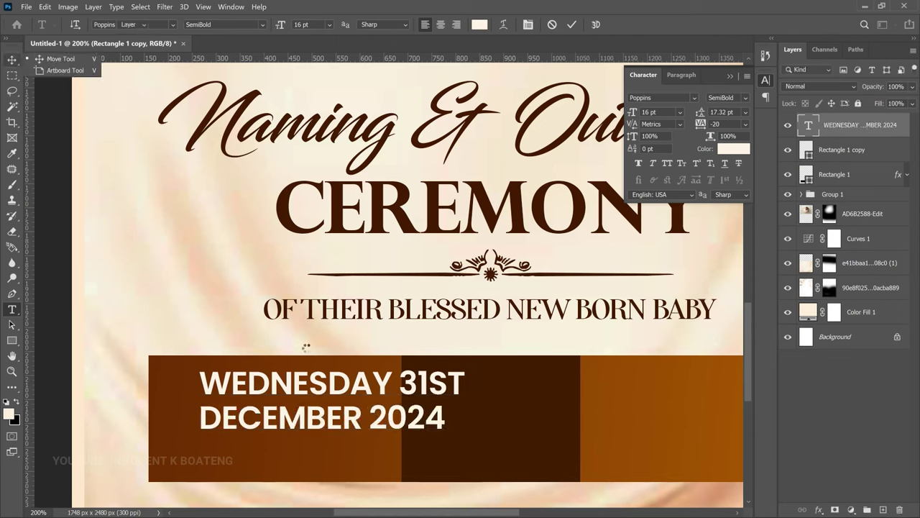
scroll(306, 348, down, 2)
key(ctrl+t)
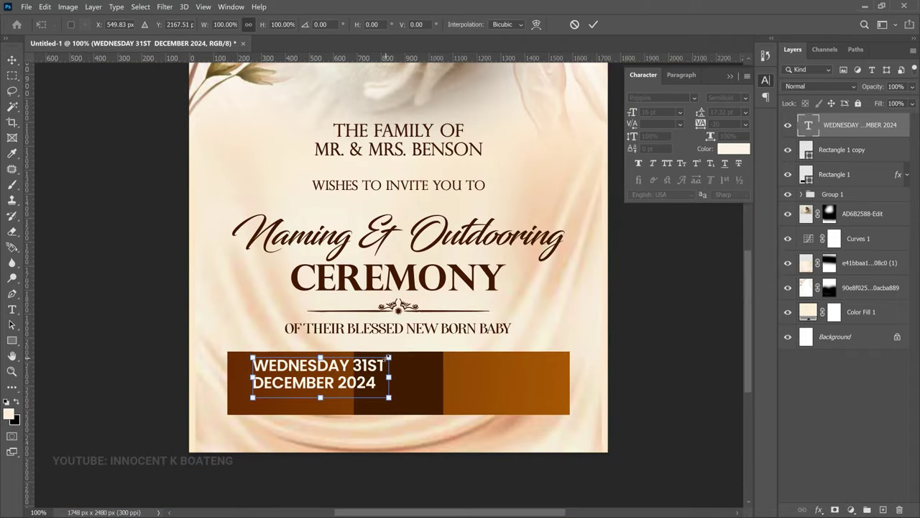
drag(388, 357, 338, 389)
key(Return)
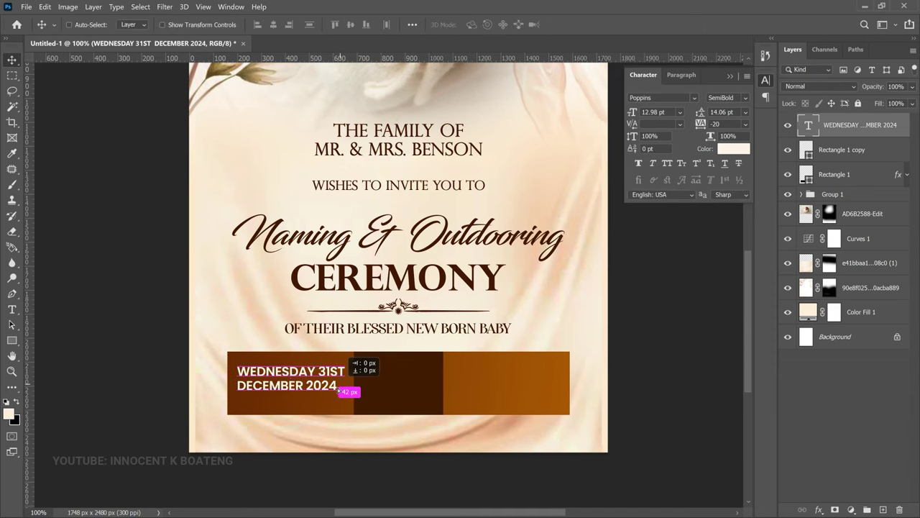
Check the colour value of the date text and finish editing it
double_click(336, 387)
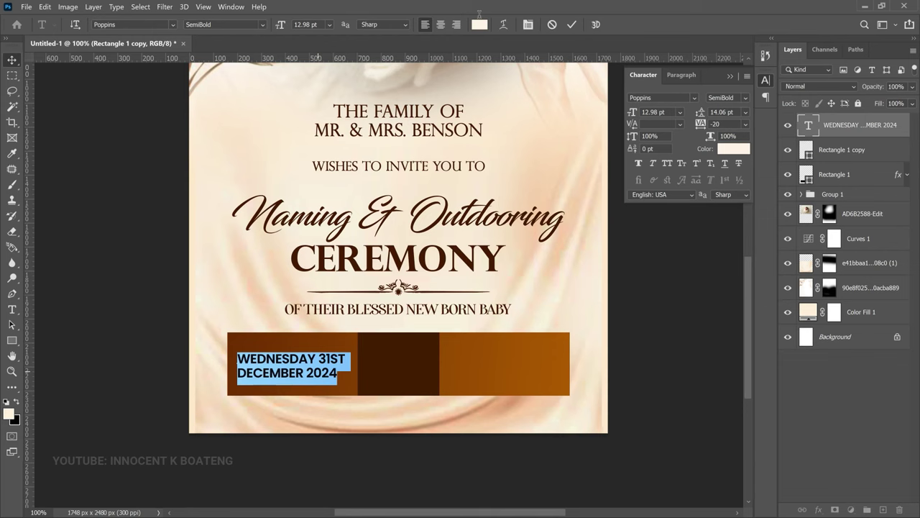
click(480, 28)
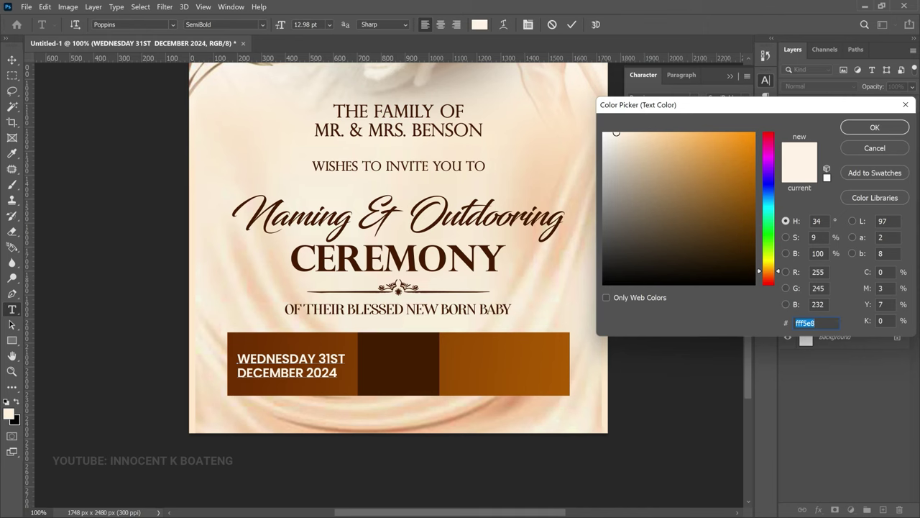
click(873, 128)
key(v)
Duplicate the date text onto the box's dark middle section and replace it with "TIME" and "9:00AM" on two lines
key(ctrl)
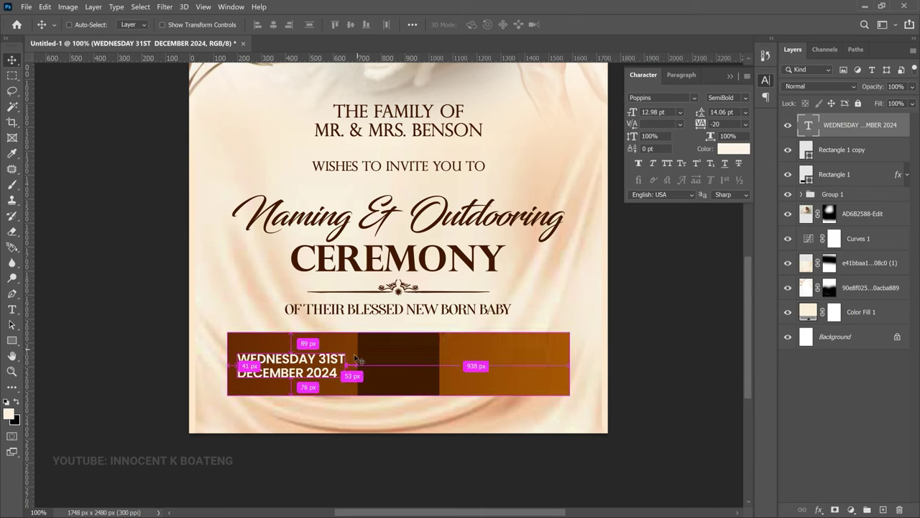
key(ctrl+j)
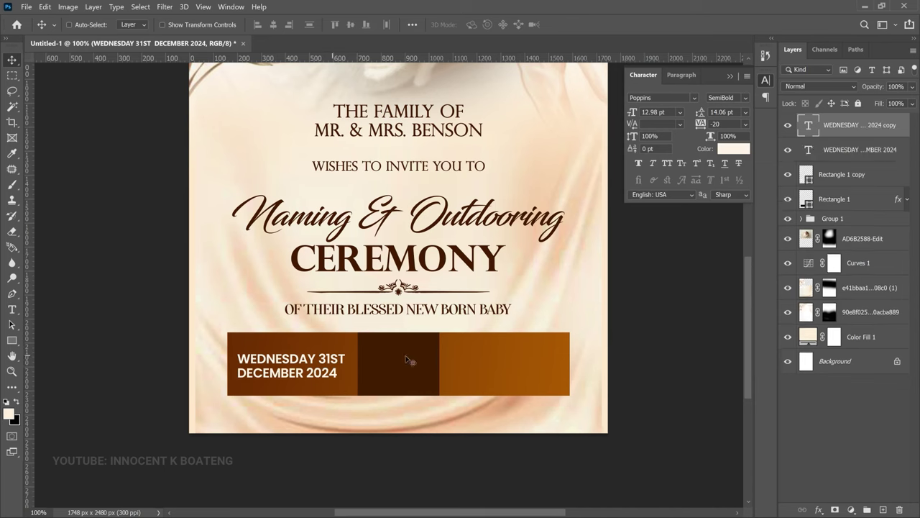
drag(407, 360, 415, 357)
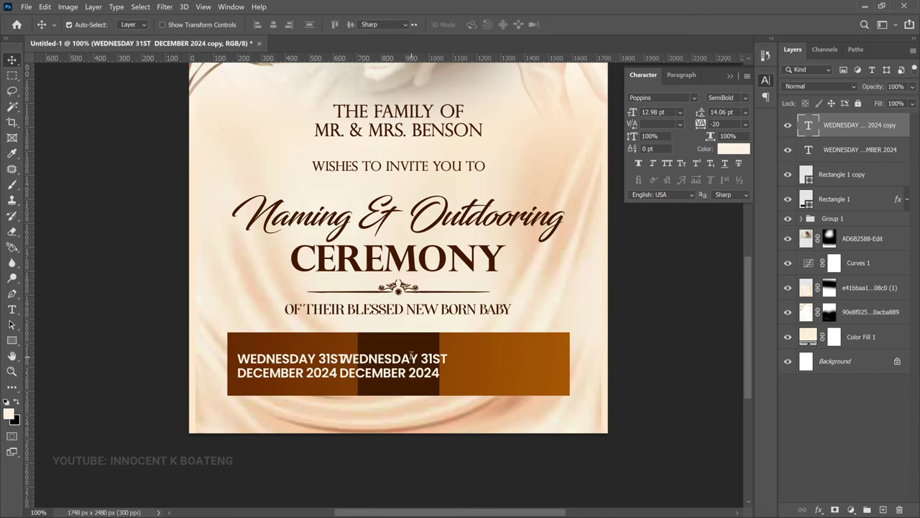
double_click(411, 355)
click(411, 356)
key(ctrl+a)
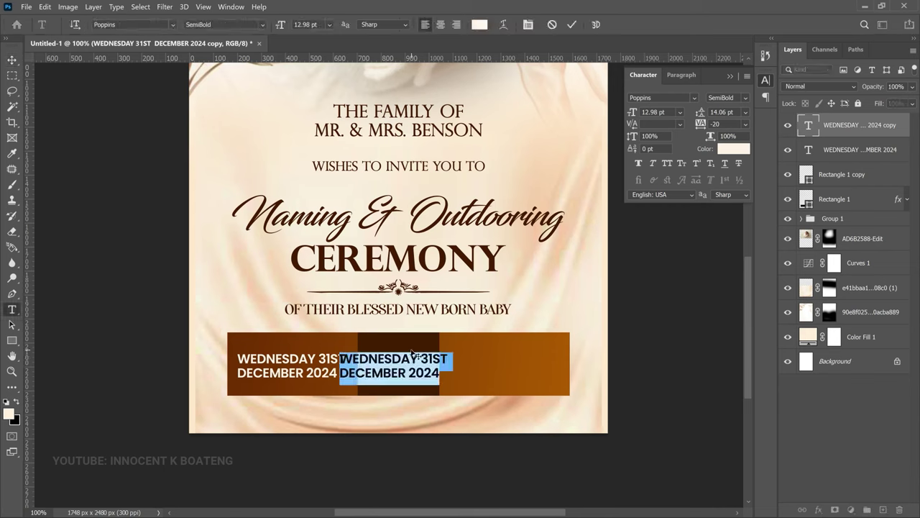
text(TIME)
key(Return)
text(9:00AM)
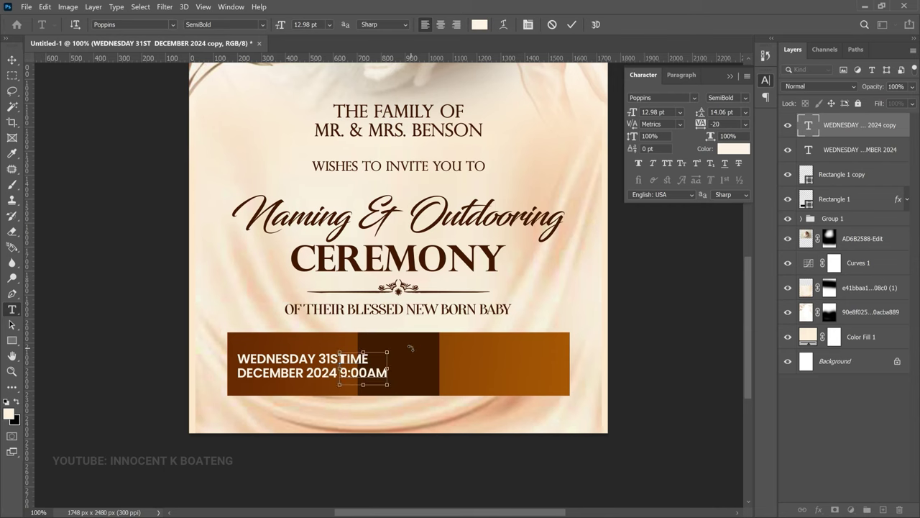
Centre-align the two lines of the time text and centre it horizontally on the canvas
key(ctrl+a)
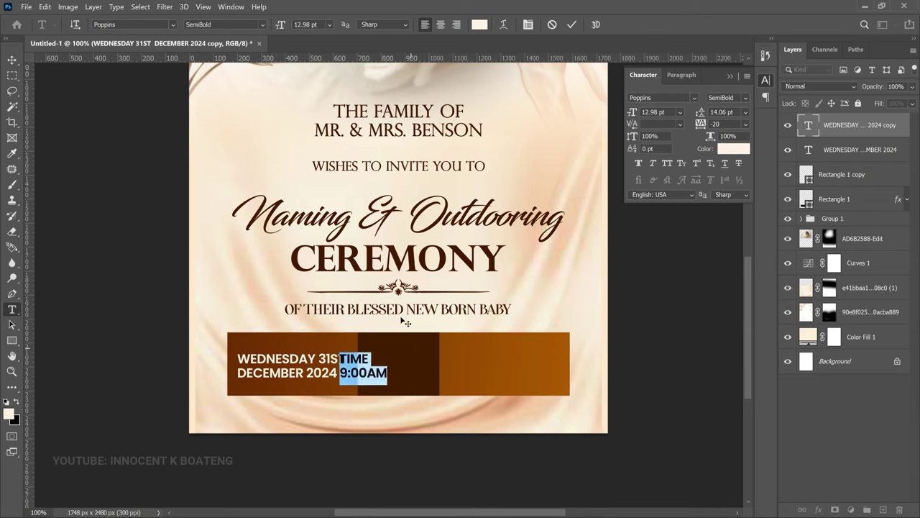
click(441, 24)
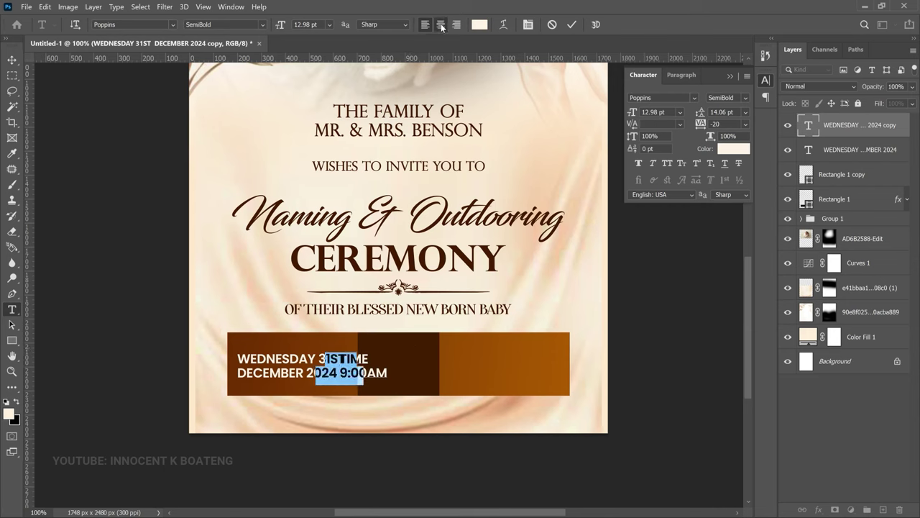
click(15, 61)
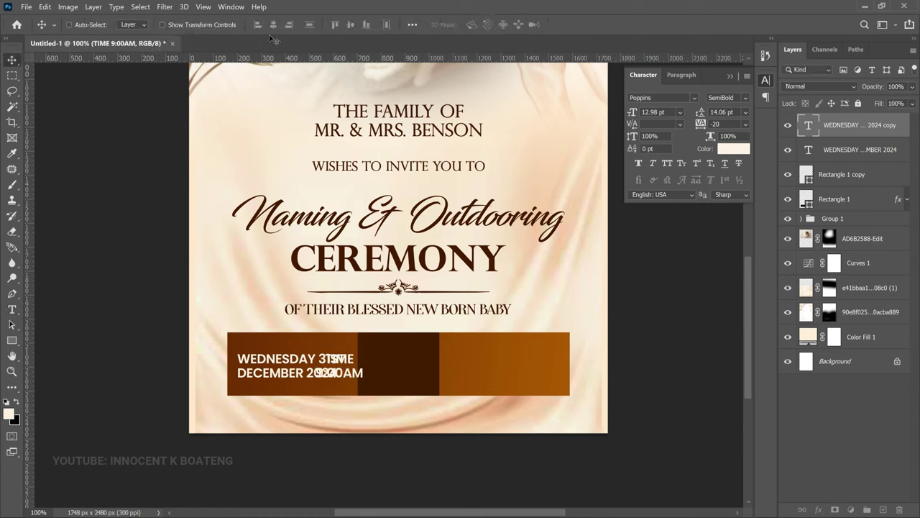
key(ctrl+a)
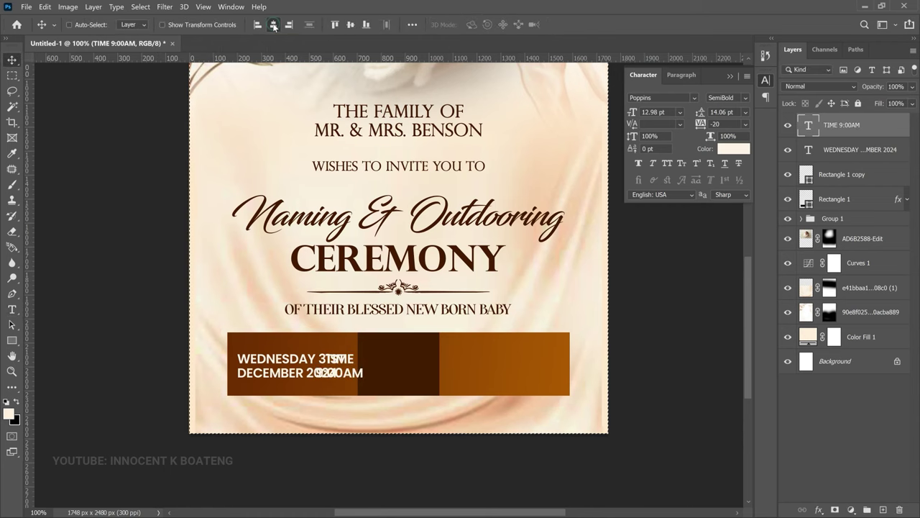
click(273, 25)
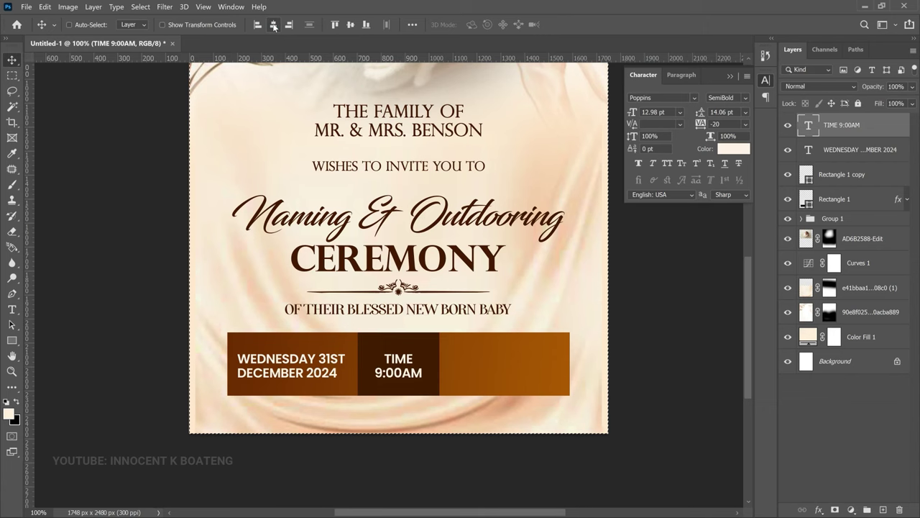
key(ctrl+d)
Duplicate the time text into the box's right section and replace it with "Your venue will be here, house No. and town"
scroll(460, 309, down, 2)
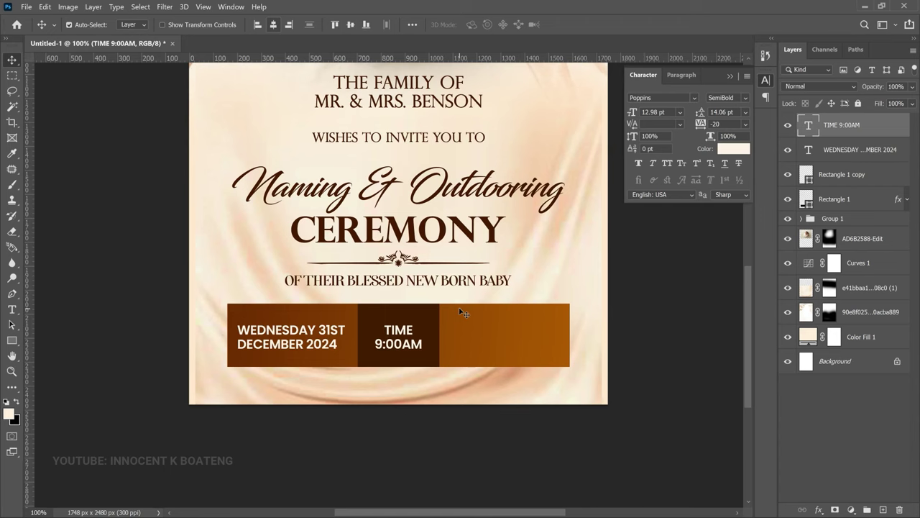
drag(424, 350, 516, 334)
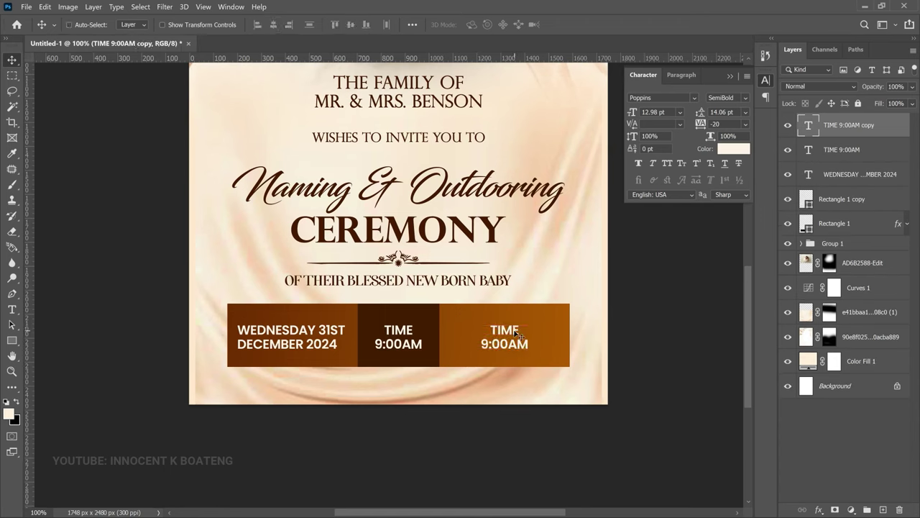
double_click(516, 334)
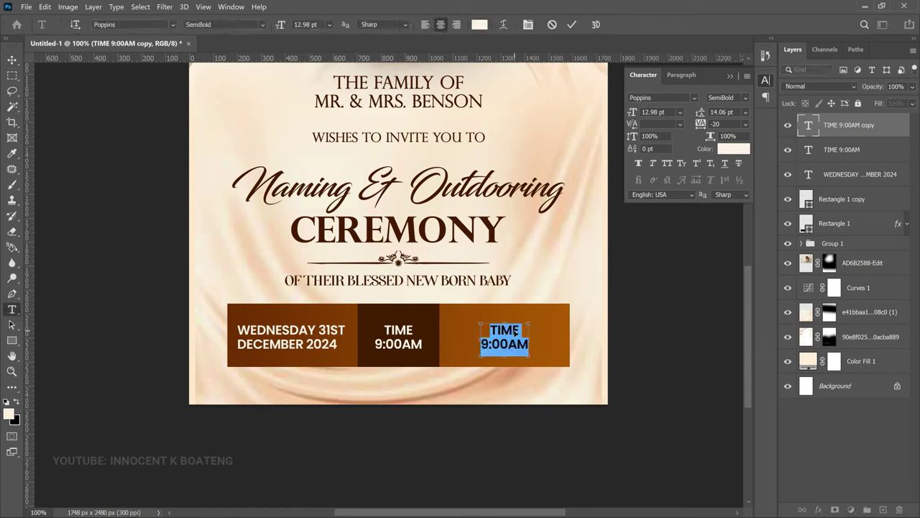
key(ctrl+v)
Set the venue text to the Medium weight and move it up to sit vertically centred in its section
key(ctrl+a)
click(223, 24)
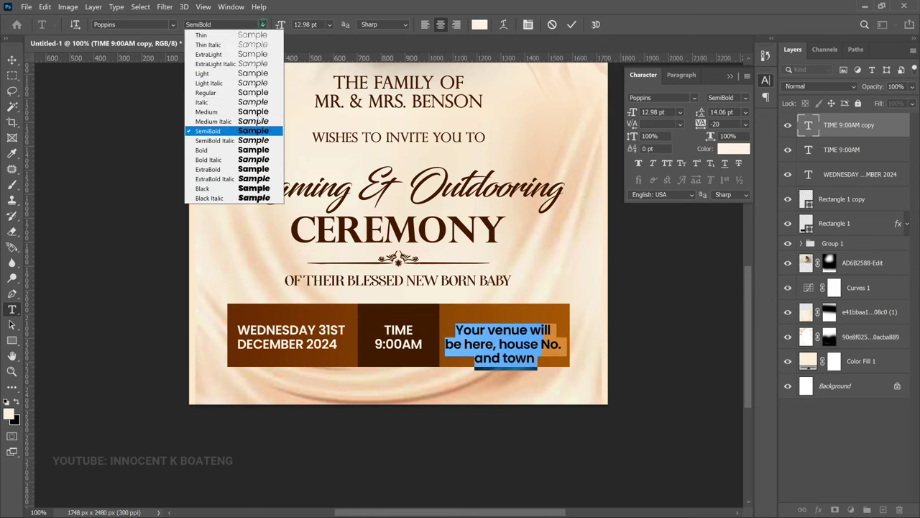
click(252, 112)
key(ctrl+Return)
drag(523, 358, 525, 349)
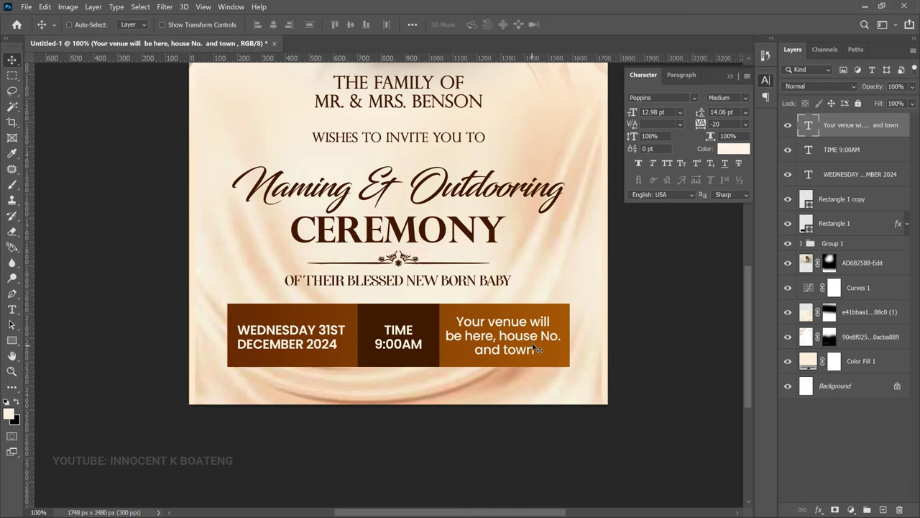
Duplicate the "TIME 9:00AM" text and place the copy below the gradient box near the flyer's bottom edge
key(z)
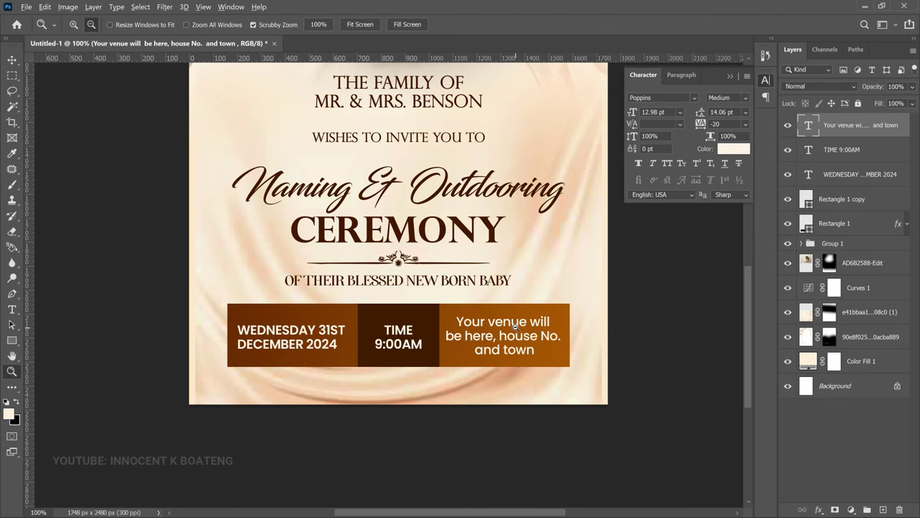
alt+click(515, 325)
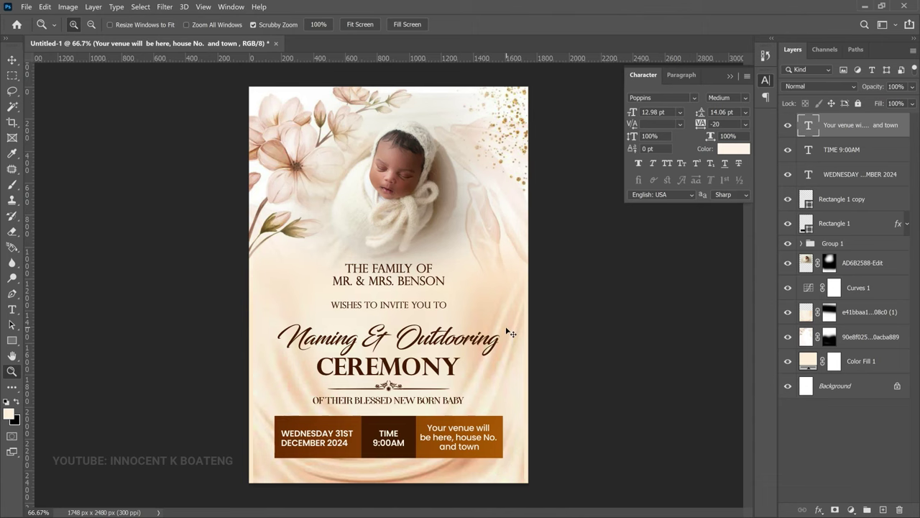
alt+click(506, 328)
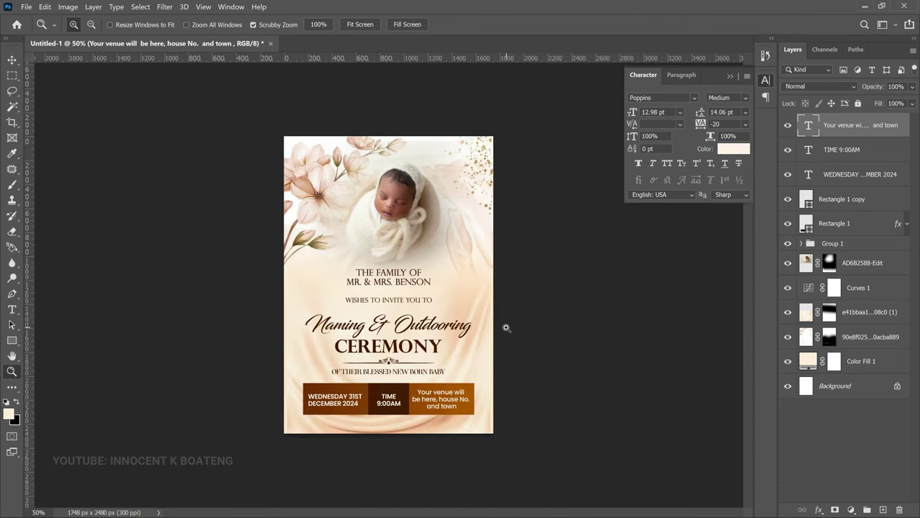
key(v)
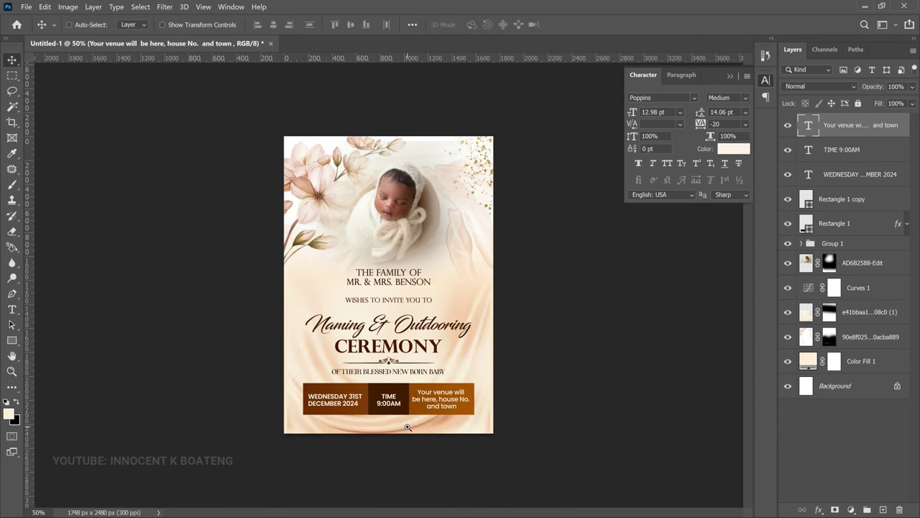
double_click(408, 427)
drag(422, 383, 437, 321)
right_click(403, 391)
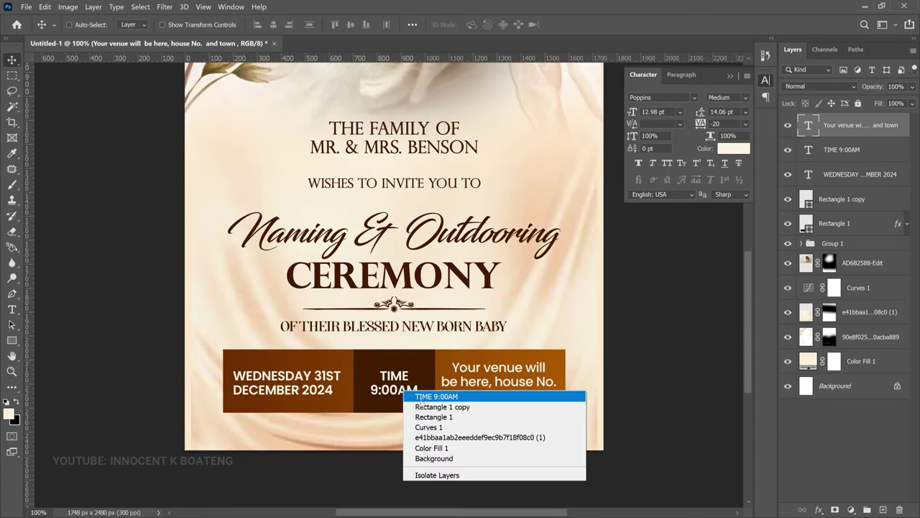
click(422, 396)
key(ctrl+j)
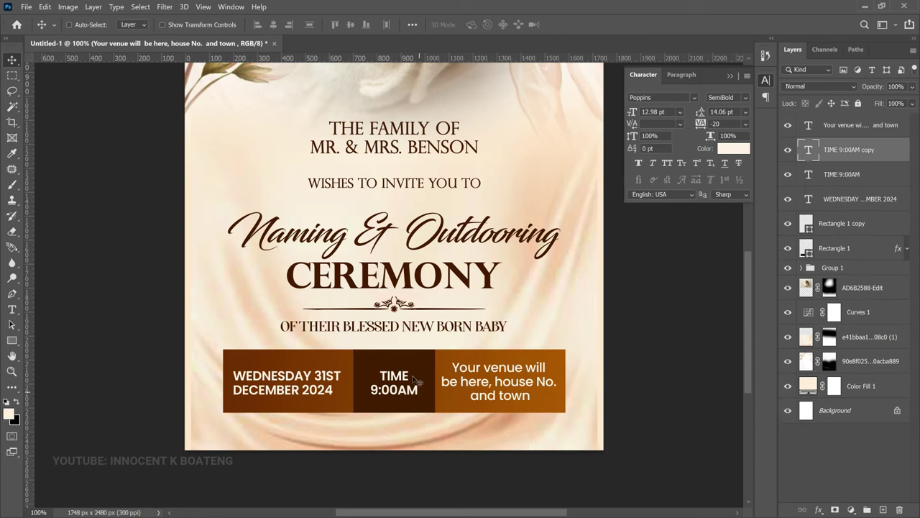
drag(414, 379, 405, 434)
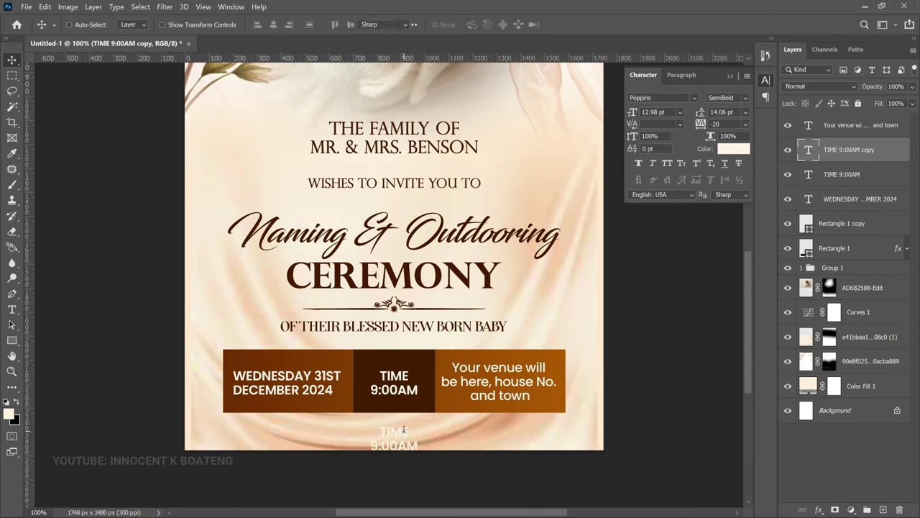
Replace the copied time text below the box with "RSVP:" followed by the contact's phone number
double_click(405, 434)
key(ctrl+a)
key(ctrl+v)
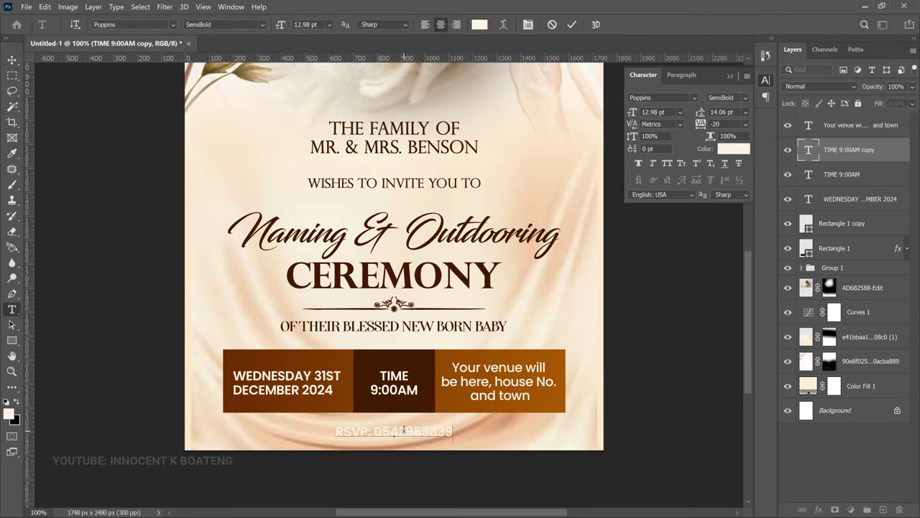
key(ctrl)
Recolour the RSVP text to dark brown 441c00, sampled from the "CEREMONY" heading
key(ctrl+a)
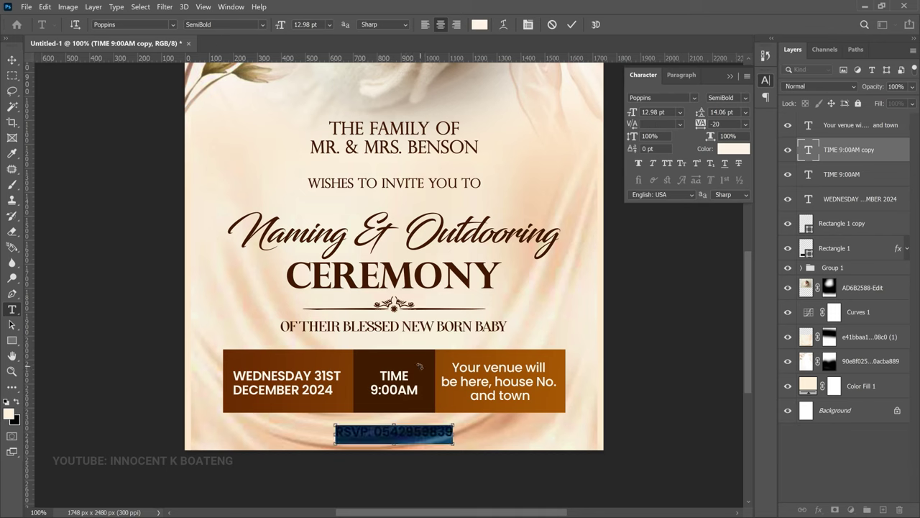
click(480, 24)
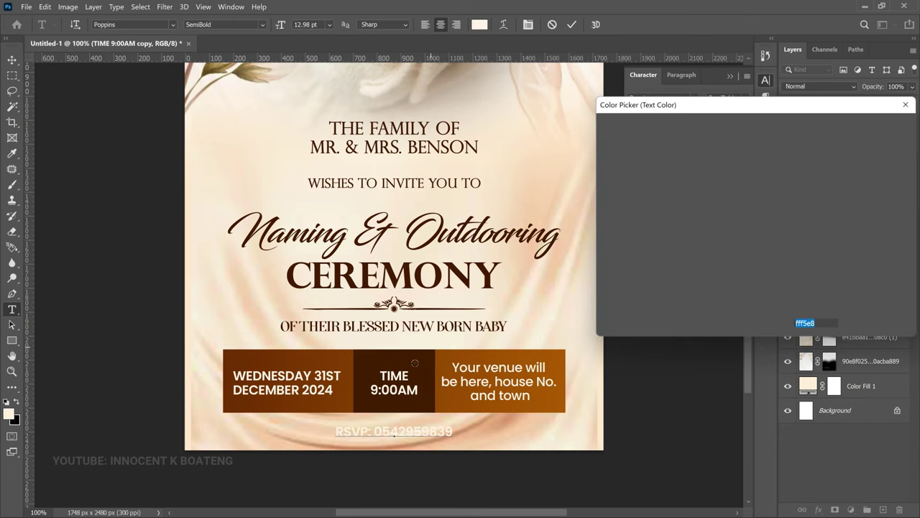
click(463, 287)
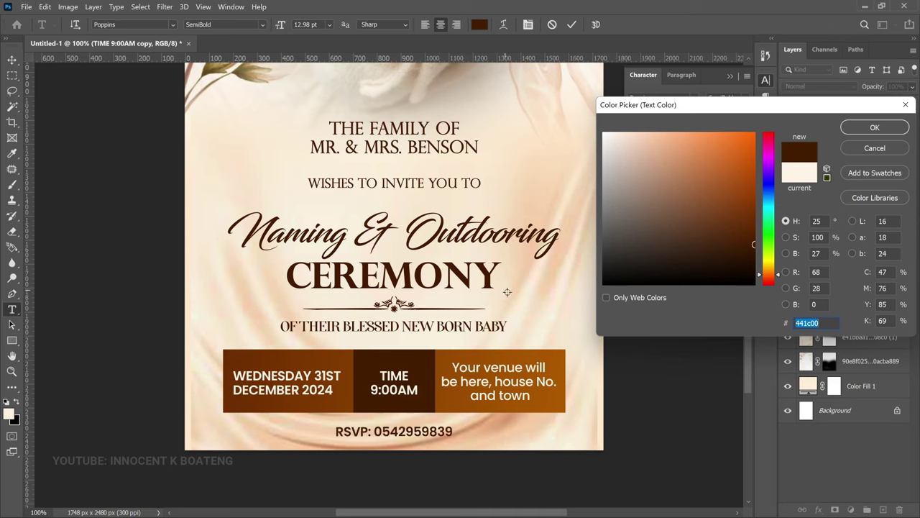
click(868, 128)
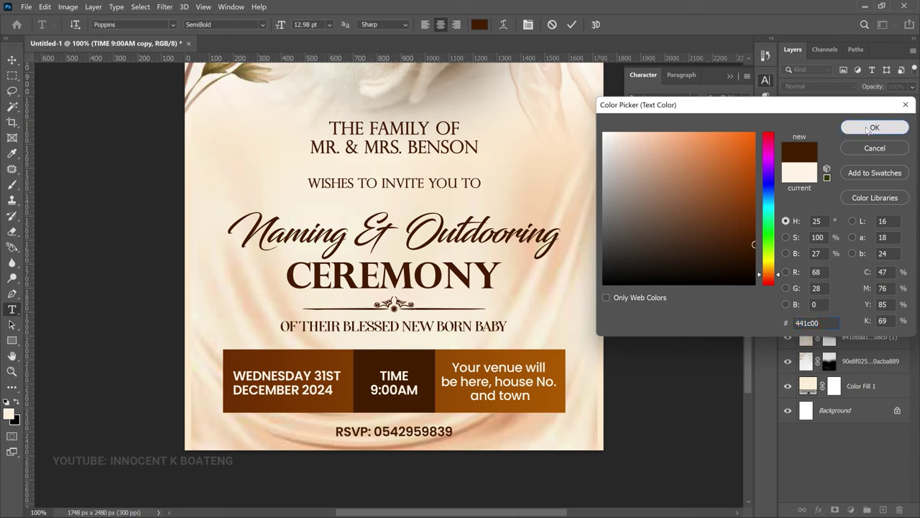
Set the RSVP text to Bold and widen its tracking to 560
click(262, 24)
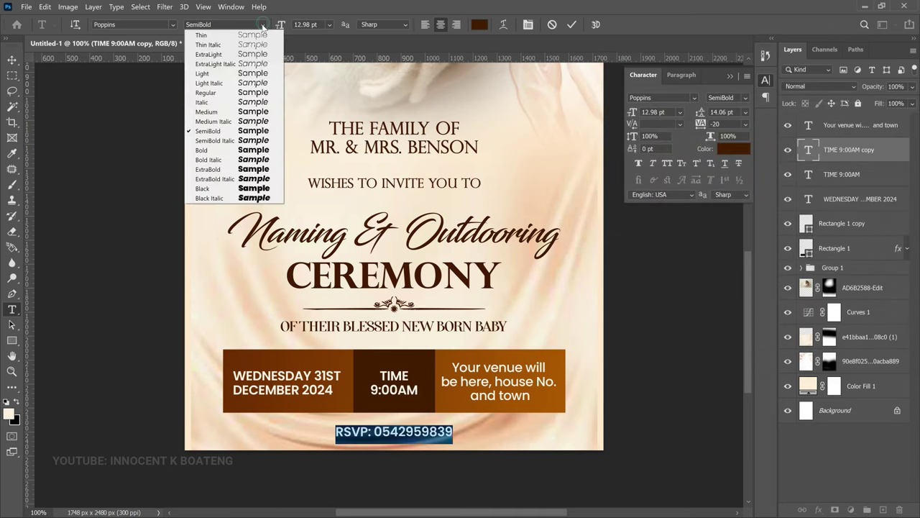
click(240, 149)
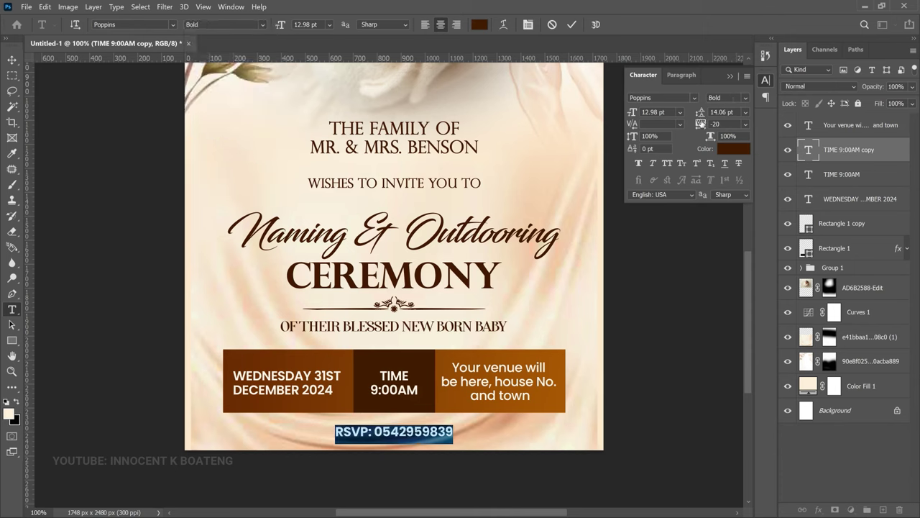
drag(700, 123, 717, 124)
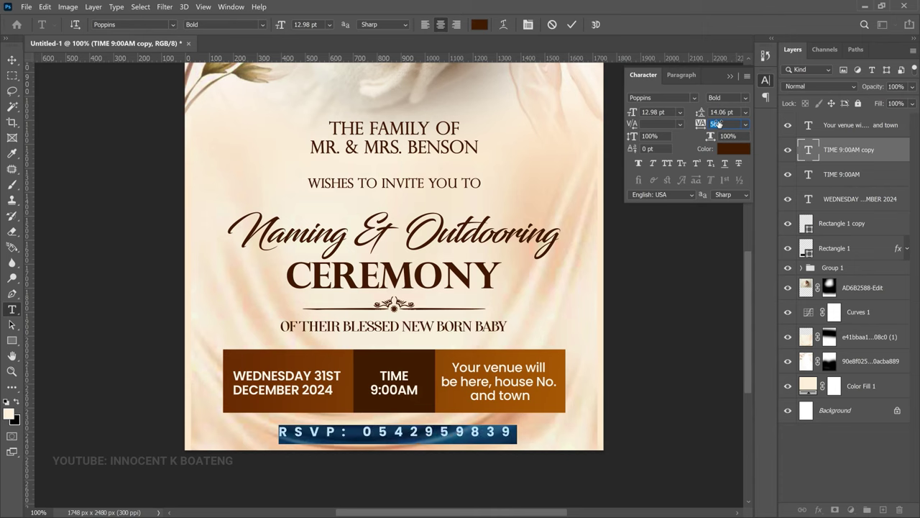
click(573, 26)
key(v)
Scale up the baby photo on the AD6B2588-Edit layer so it fills more of the flyer's upper half
key(ctrl+minus)
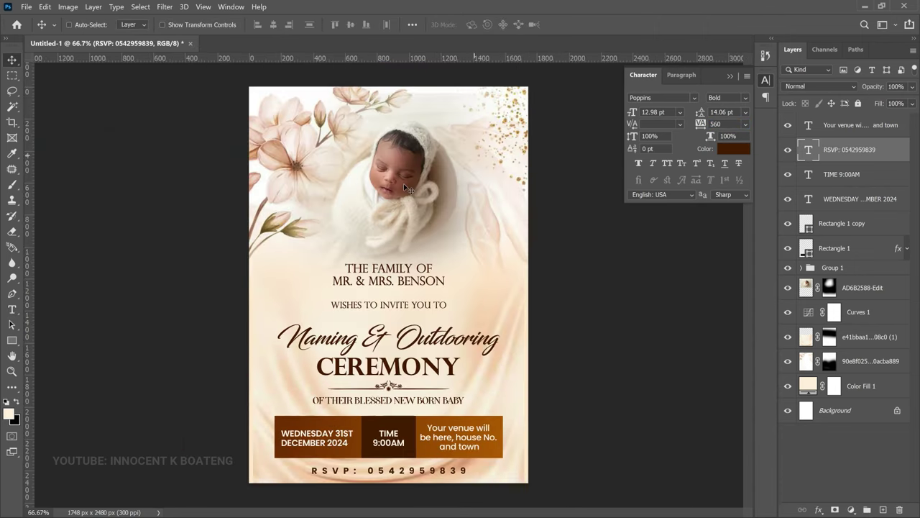
right_click(404, 183)
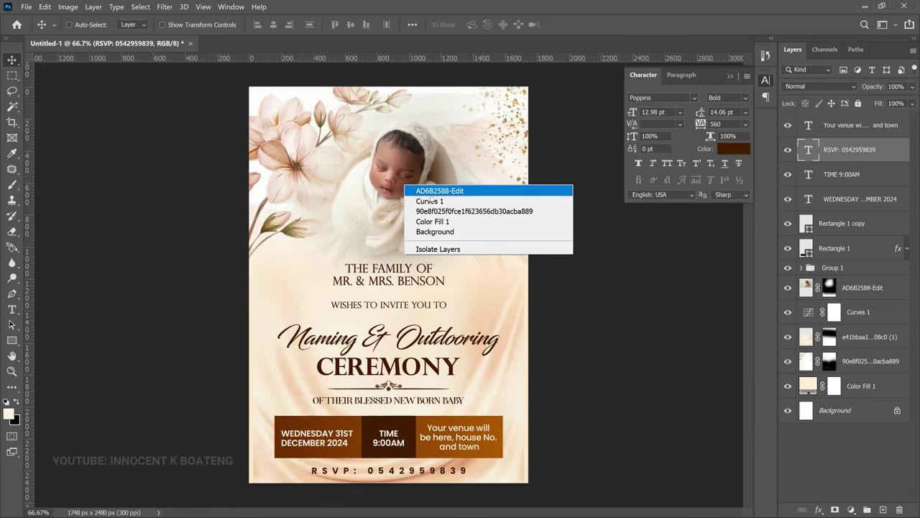
click(429, 192)
key(ctrl+t)
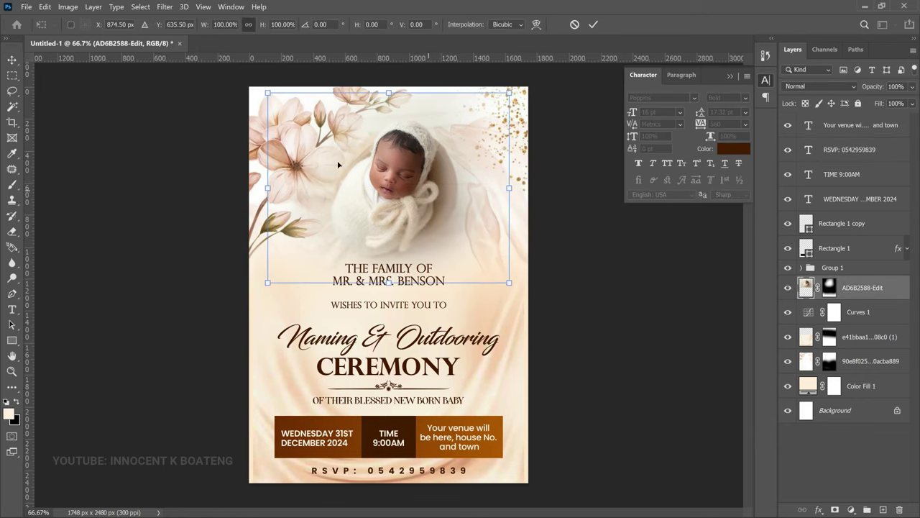
drag(268, 93, 236, 68)
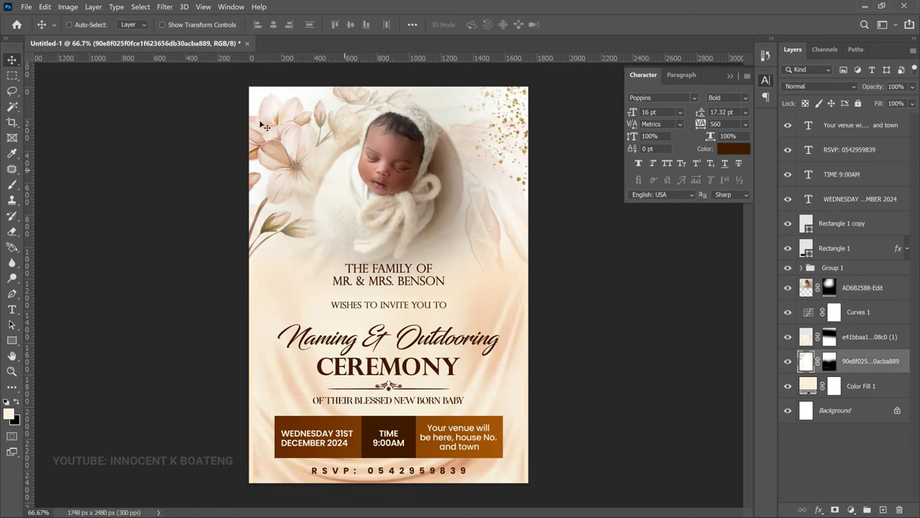
Enlarge the floral background image slightly so it extends past the canvas sides
key(ctrl+t)
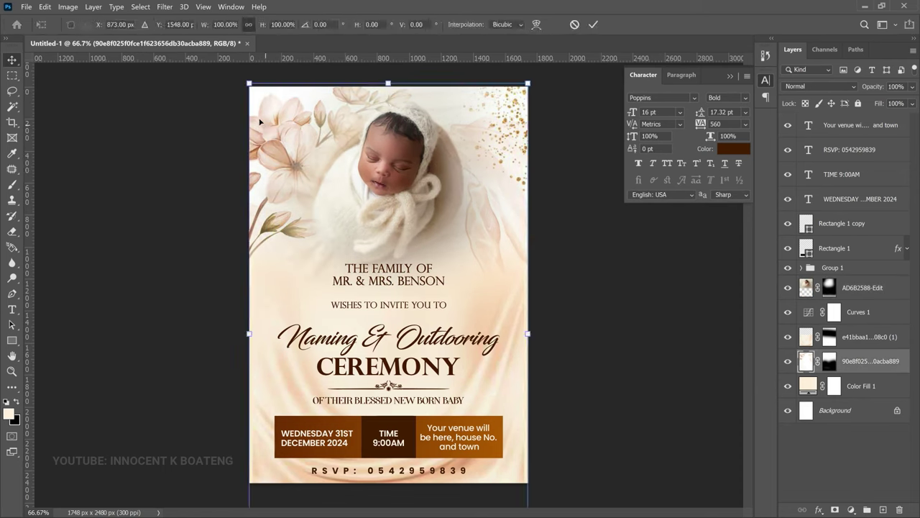
drag(248, 83, 237, 82)
key(Return)
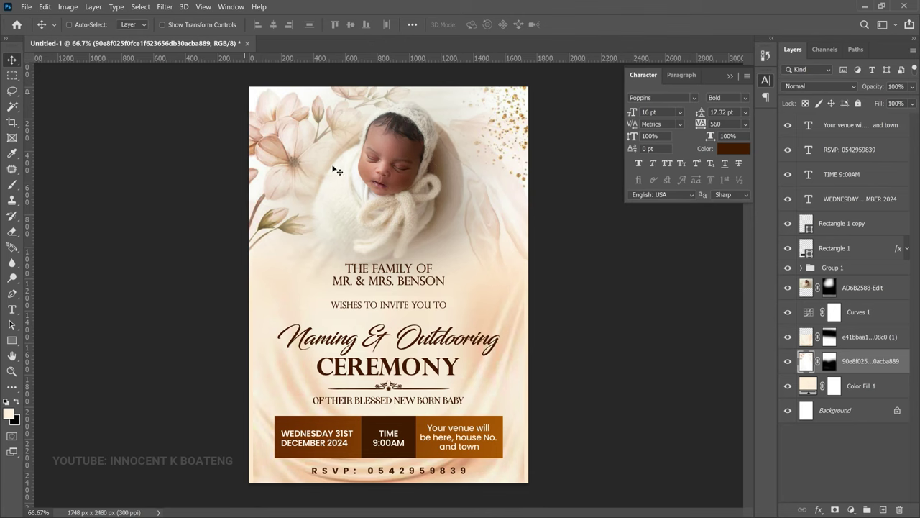
Add a Hue/Saturation adjustment layer above the Curves layer and raise the saturation to +13
click(865, 312)
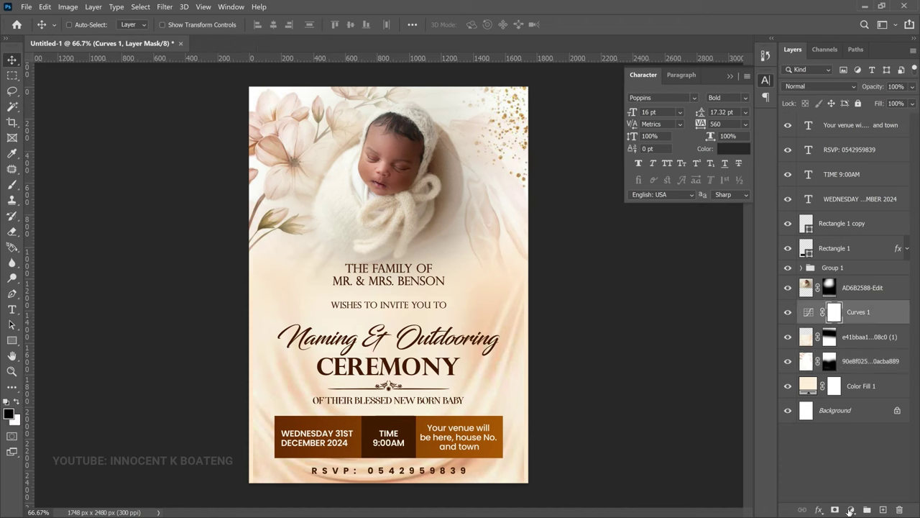
click(850, 509)
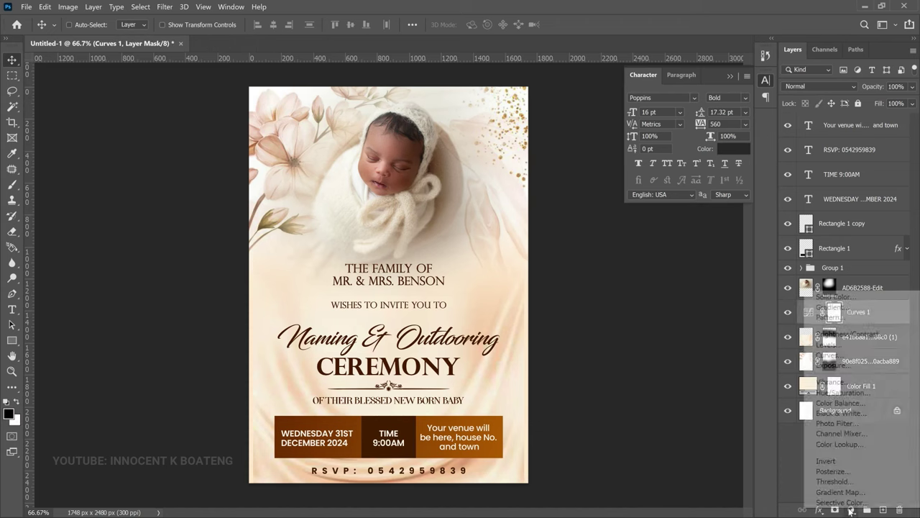
click(860, 394)
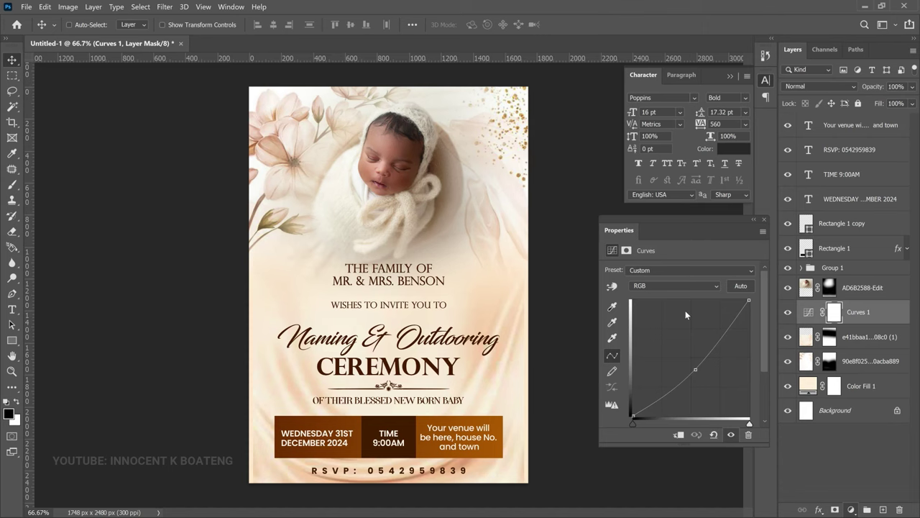
drag(680, 338, 689, 340)
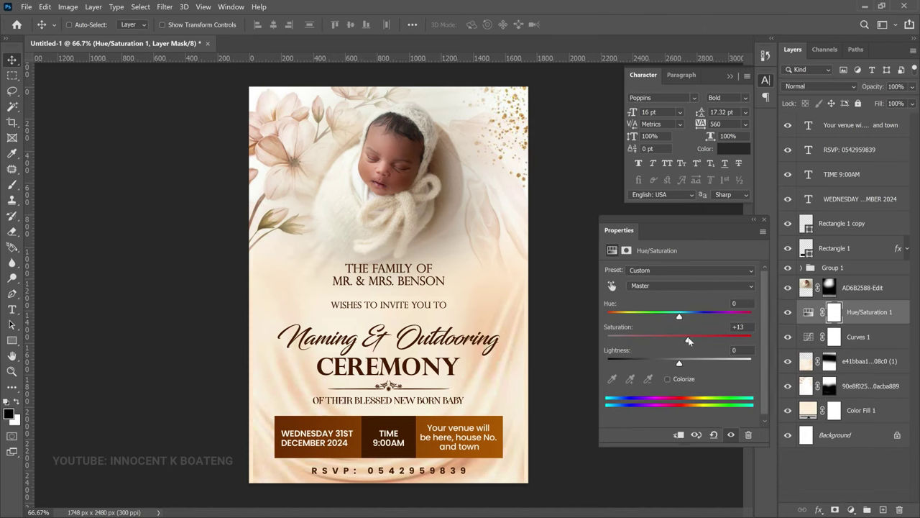